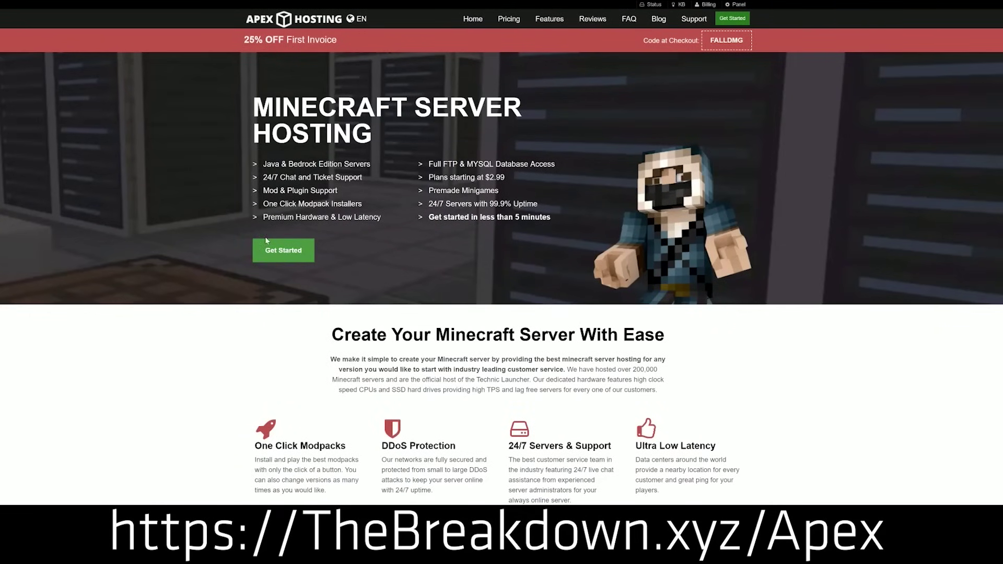
Review the listed features of Apex Hosting's Minecraft server plans and the JAR file setting in the server control panel.
{"action": "scroll", "coordinate": [256, 177], "scroll_direction": "down", "scroll_amount": 4}
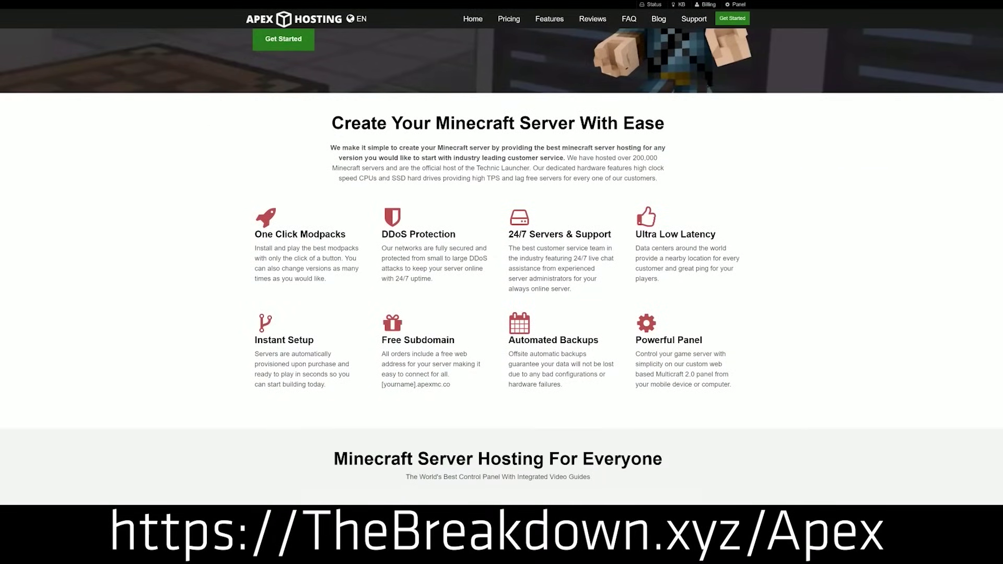
{"action": "left_click_drag", "start_coordinate": [254, 234], "coordinate": [613, 238]}
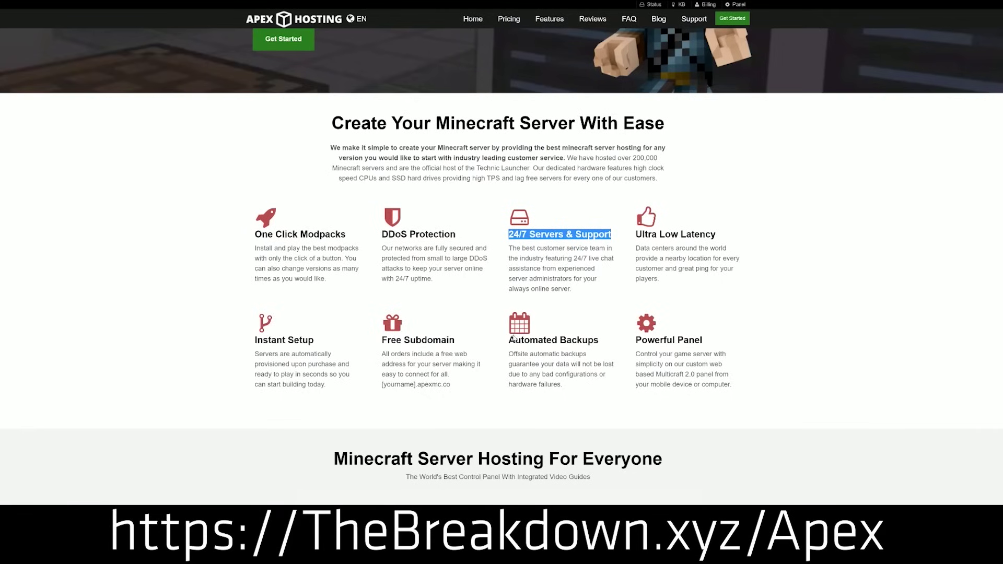
{"action": "left_click_drag", "start_coordinate": [508, 340], "coordinate": [629, 340]}
{"action": "left_click", "coordinate": [458, 343]}
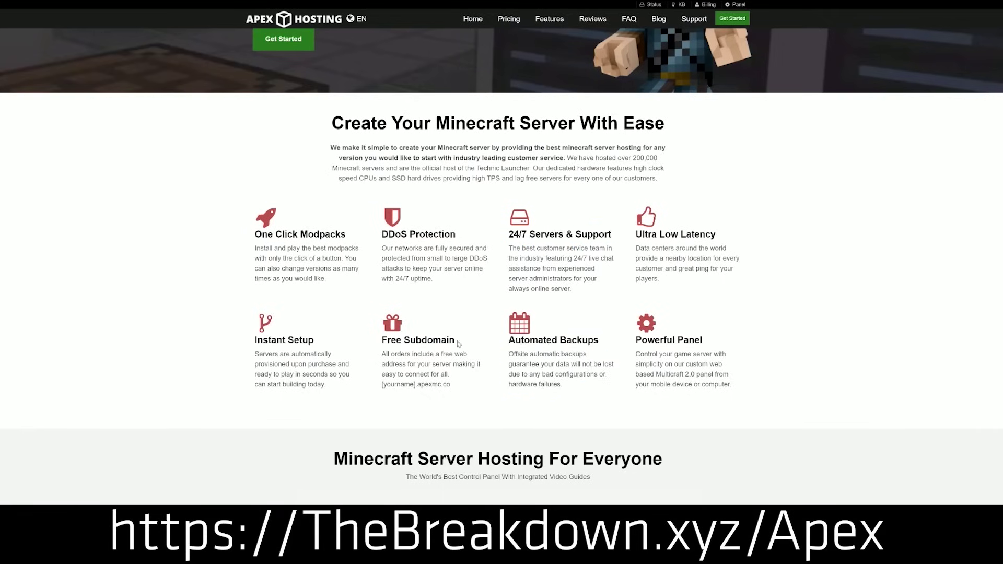
{"action": "left_click_drag", "start_coordinate": [326, 385], "coordinate": [254, 338]}
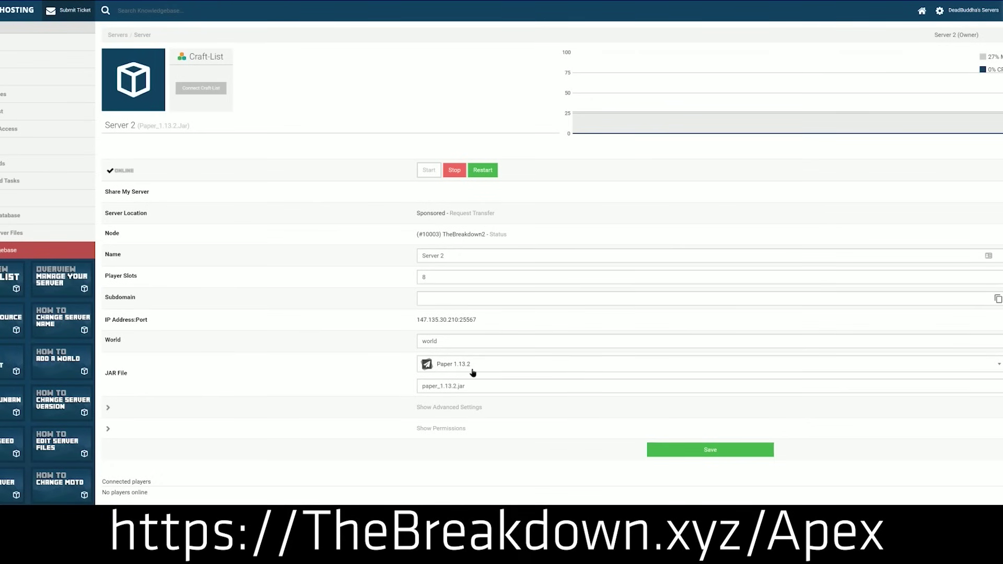
{"action": "left_click", "coordinate": [473, 370]}
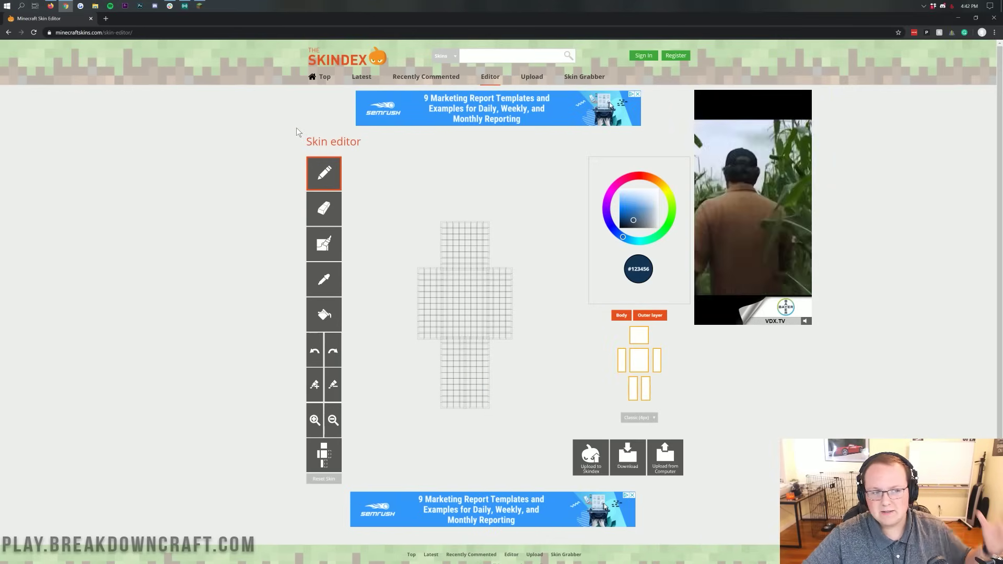
Compare the Classic and Slim body models in the skin editor and set the model to Slim (3px).
{"action": "left_click_drag", "start_coordinate": [364, 138], "coordinate": [302, 145]}
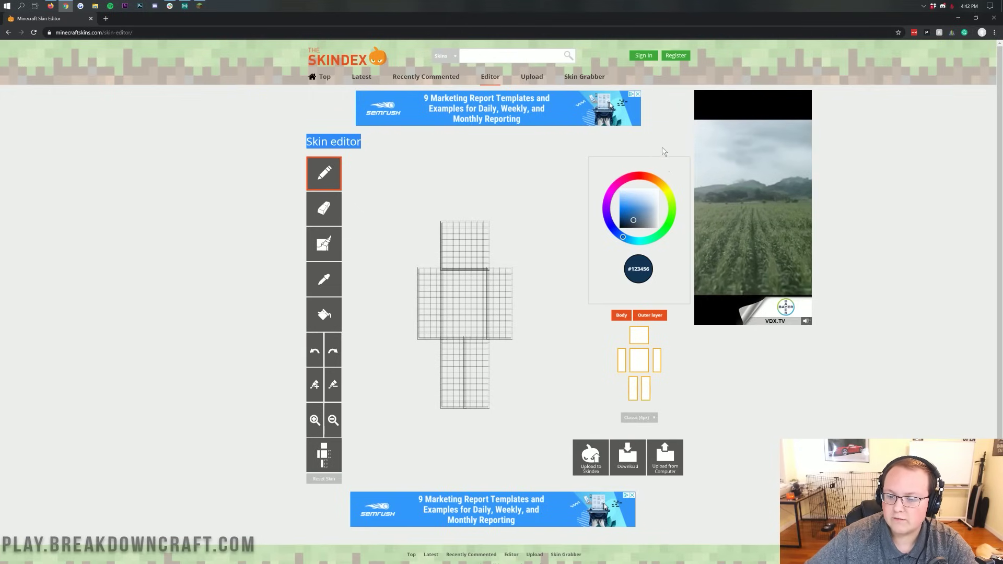
{"action": "left_click", "coordinate": [630, 418]}
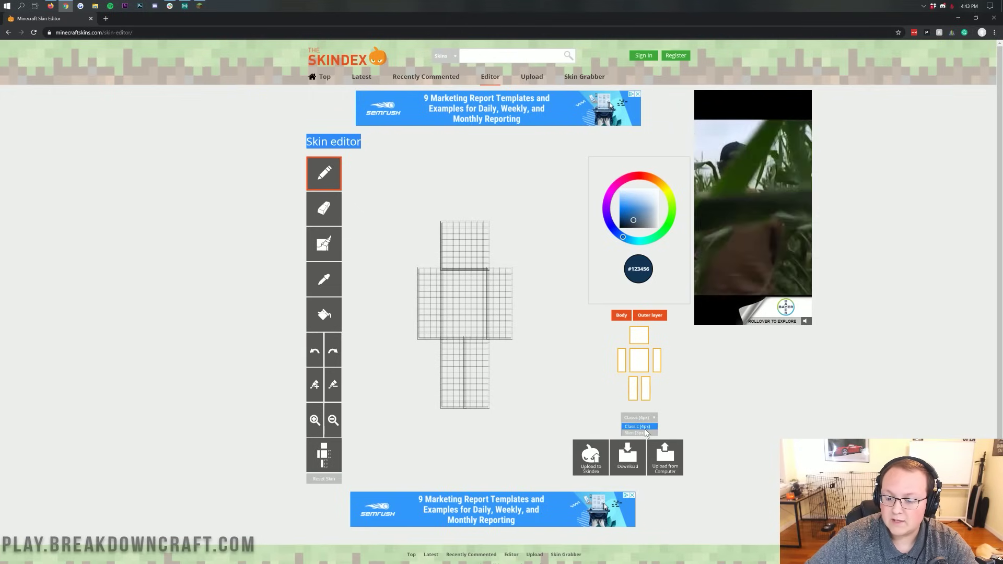
{"action": "left_click", "coordinate": [645, 433]}
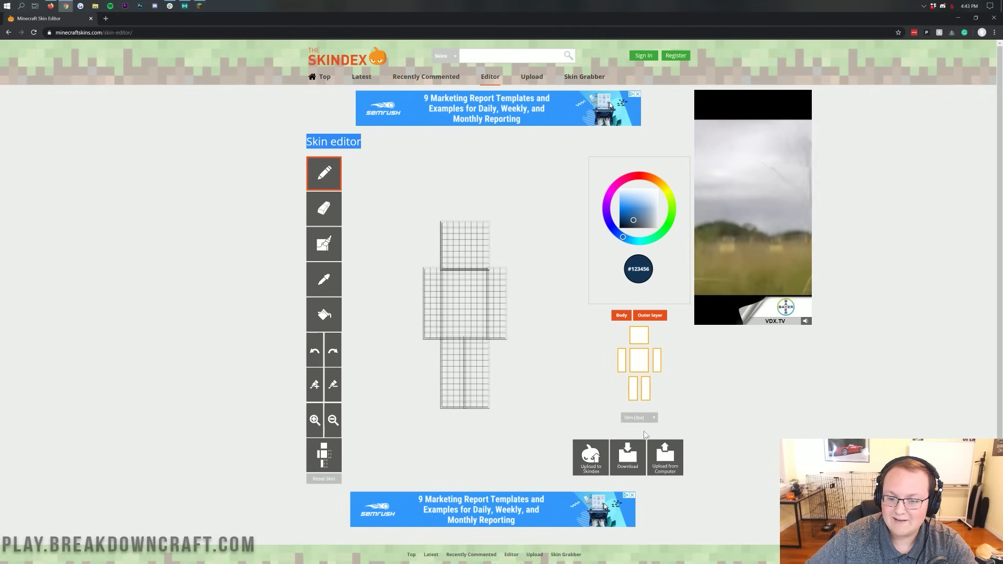
{"action": "left_click", "coordinate": [641, 417]}
{"action": "left_click", "coordinate": [643, 426]}
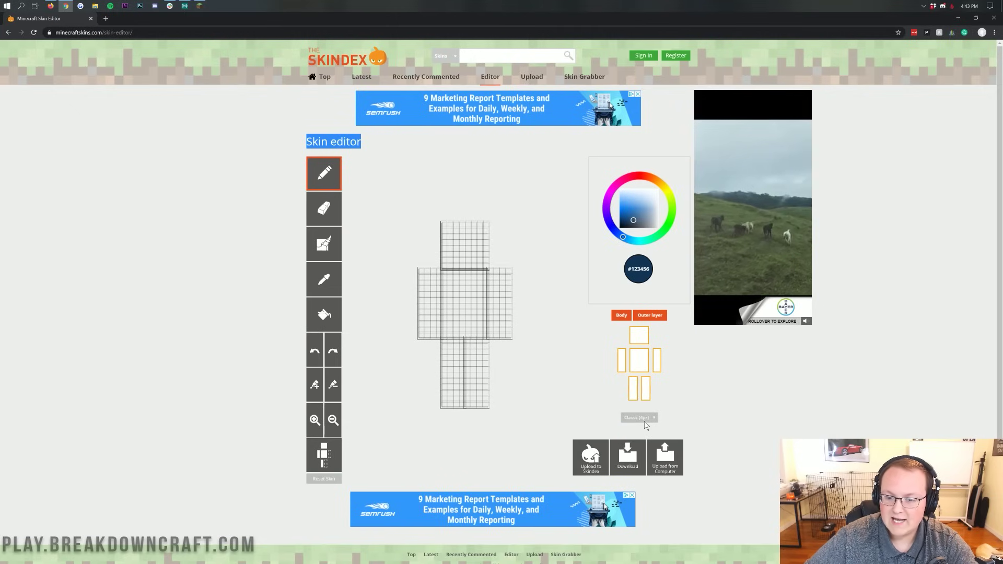
{"action": "left_click", "coordinate": [644, 421]}
{"action": "left_click", "coordinate": [643, 426]}
{"action": "left_click", "coordinate": [641, 427]}
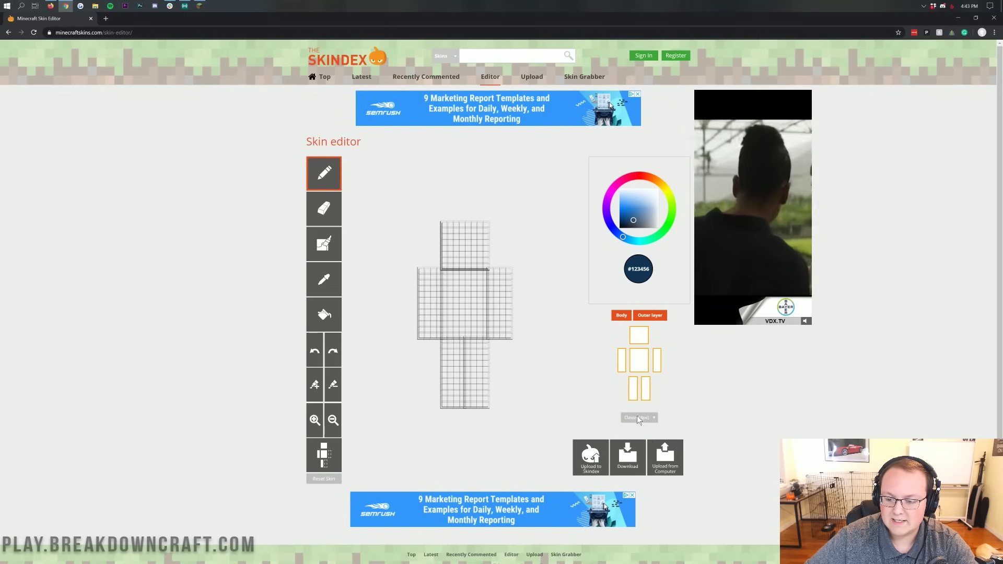
{"action": "left_click", "coordinate": [637, 418]}
{"action": "left_click", "coordinate": [642, 433]}
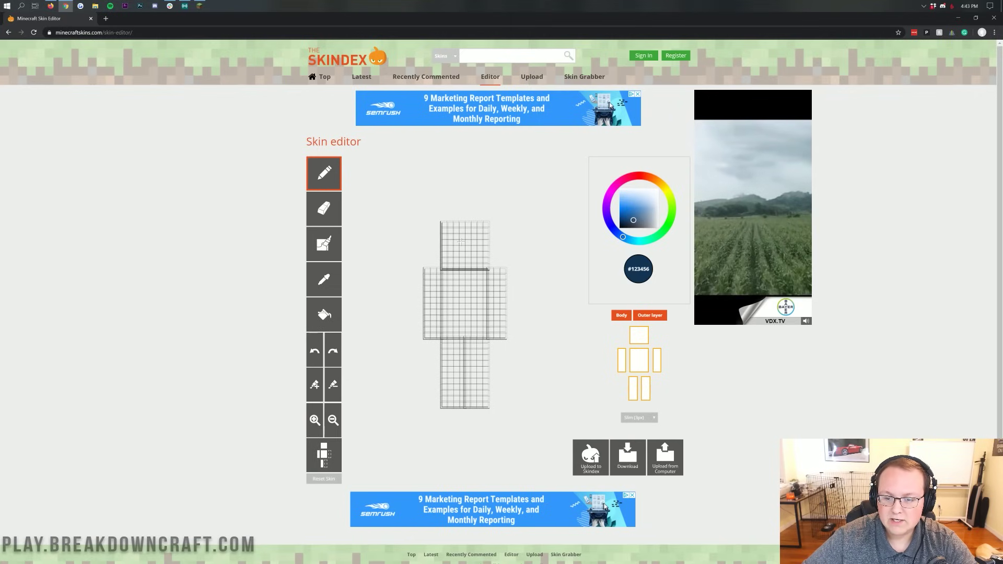
Pencil dark blue #123456 pixels over the head and torso, and erase the ones on the head.
{"action": "mouse_move", "coordinate": [460, 241]}
{"action": "left_mouse_down"}
{"action": "mouse_move", "coordinate": [475, 252]}
{"action": "mouse_move", "coordinate": [468, 232]}
{"action": "mouse_move", "coordinate": [462, 300]}
{"action": "mouse_move", "coordinate": [487, 261]}
{"action": "mouse_move", "coordinate": [443, 289]}
{"action": "left_mouse_up"}
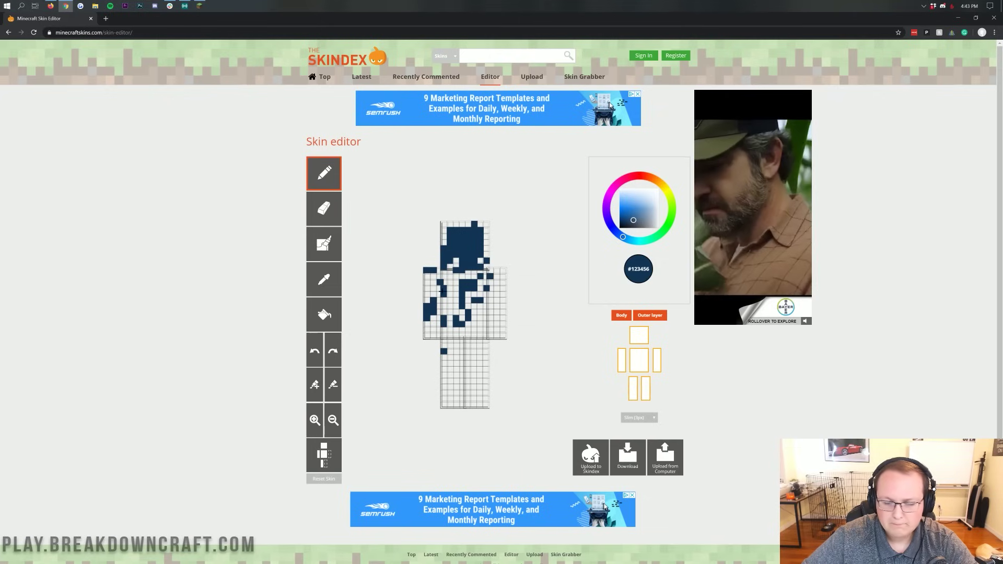
{"action": "left_click", "coordinate": [315, 205]}
{"action": "mouse_move", "coordinate": [467, 228]}
{"action": "left_mouse_down"}
{"action": "mouse_move", "coordinate": [450, 230]}
{"action": "mouse_move", "coordinate": [463, 265]}
{"action": "mouse_move", "coordinate": [480, 255]}
{"action": "left_mouse_up"}
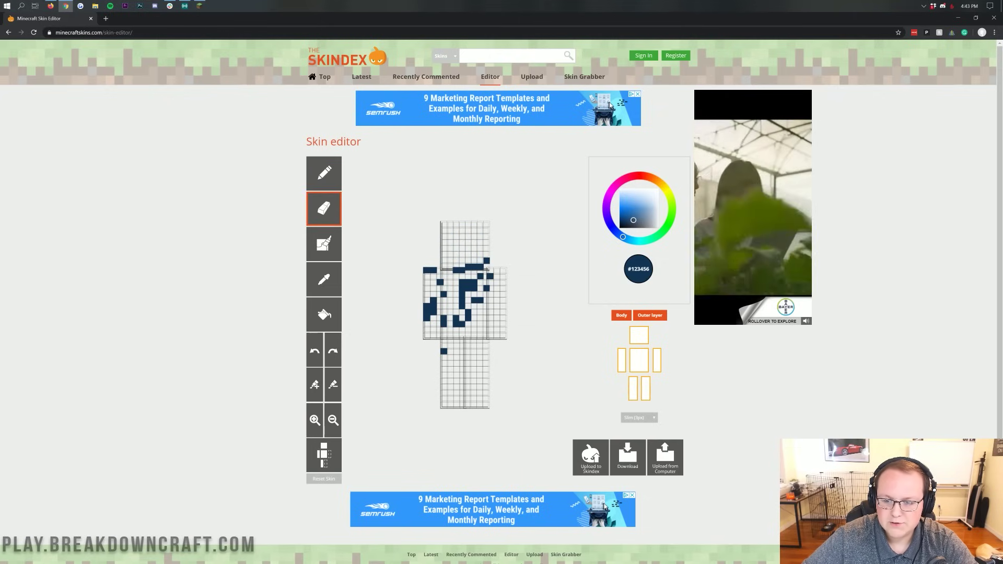
Fill the torso's front with green #125615 and brush varied green tones over it.
{"action": "left_click", "coordinate": [325, 246]}
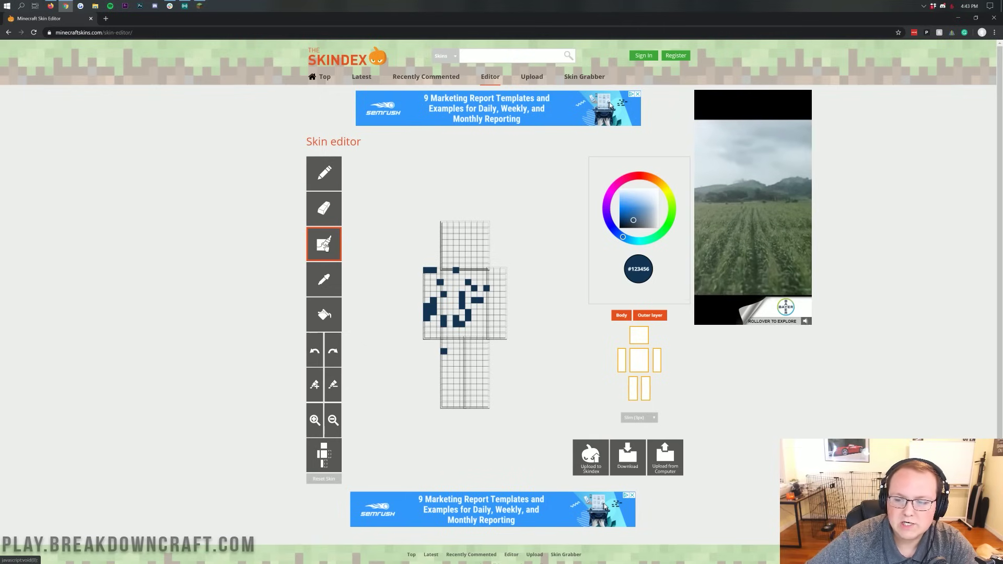
{"action": "left_click", "coordinate": [668, 227]}
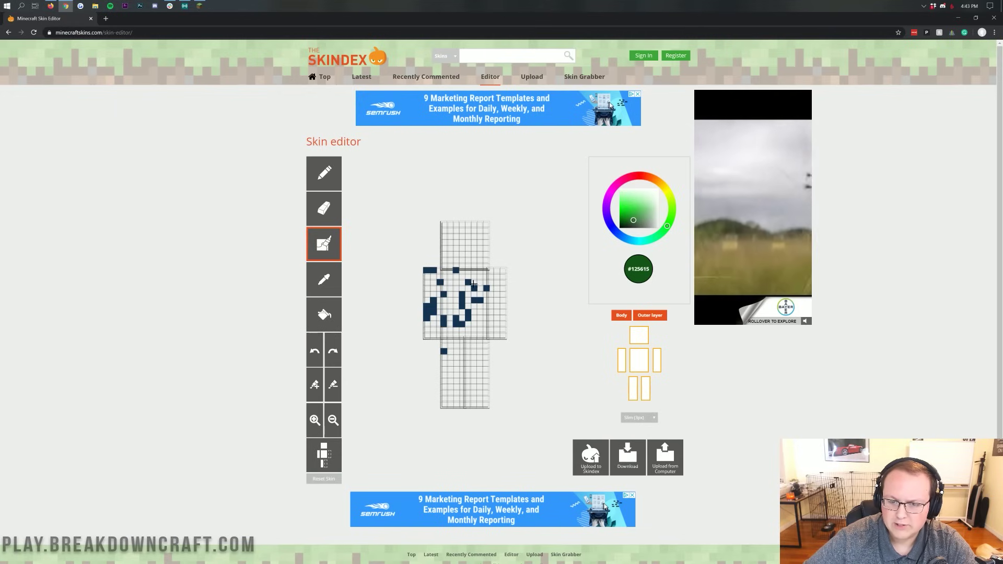
{"action": "left_click", "coordinate": [325, 316]}
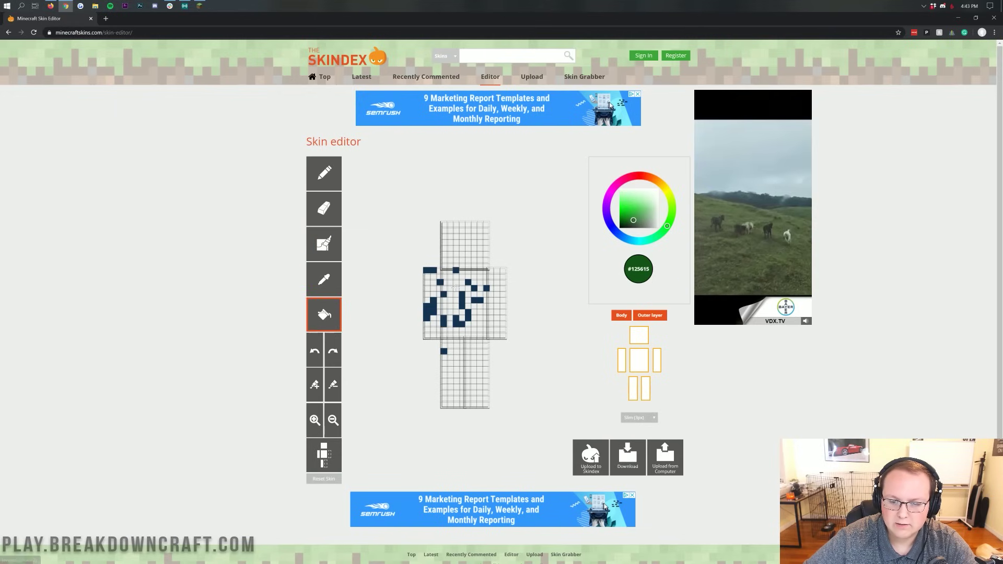
{"action": "left_click", "coordinate": [469, 301]}
{"action": "left_click", "coordinate": [322, 248]}
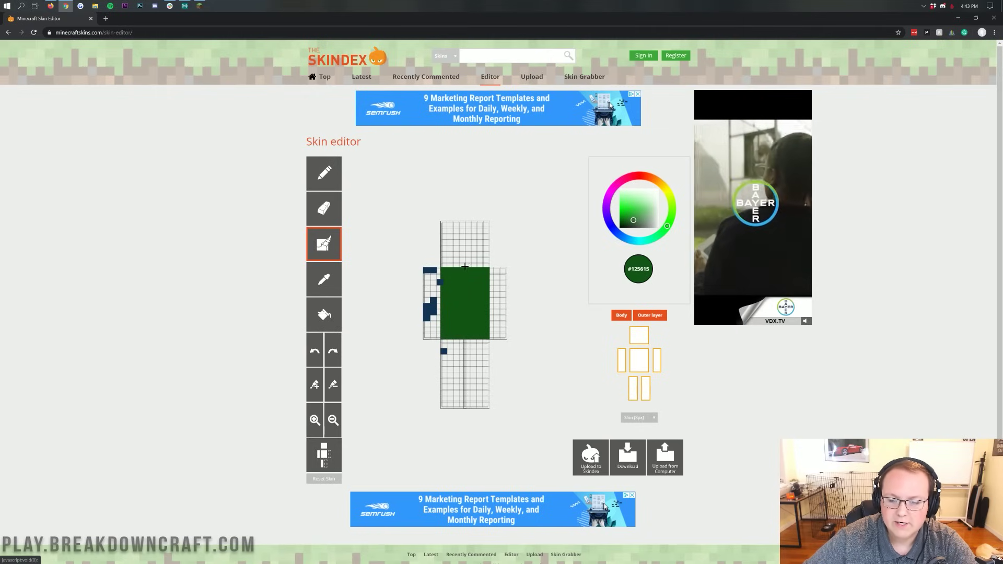
{"action": "mouse_move", "coordinate": [465, 266]}
{"action": "left_mouse_down"}
{"action": "mouse_move", "coordinate": [454, 277]}
{"action": "mouse_move", "coordinate": [478, 280]}
{"action": "mouse_move", "coordinate": [454, 288]}
{"action": "mouse_move", "coordinate": [448, 318]}
{"action": "mouse_move", "coordinate": [485, 269]}
{"action": "mouse_move", "coordinate": [469, 324]}
{"action": "mouse_move", "coordinate": [498, 335]}
{"action": "mouse_move", "coordinate": [476, 335]}
{"action": "left_mouse_up"}
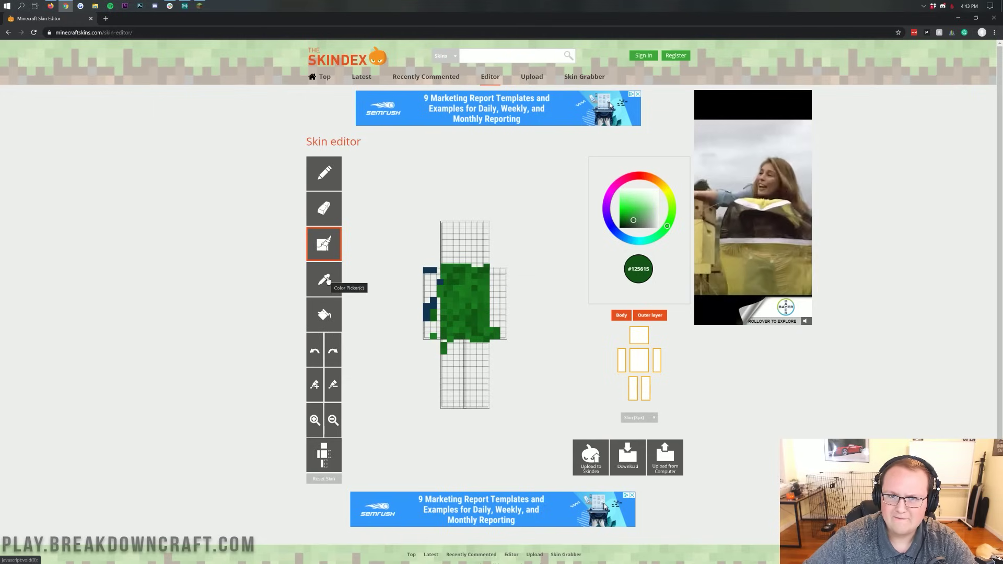
Pick the dark blue #123456 from the arm and brush varied tones of it over the green torso.
{"action": "left_click", "coordinate": [326, 281]}
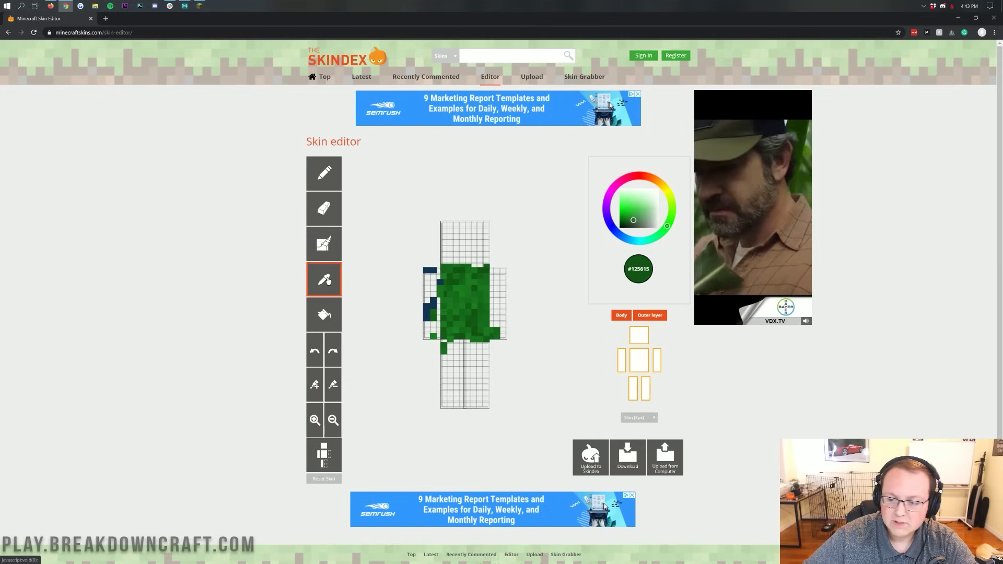
{"action": "left_click", "coordinate": [430, 269]}
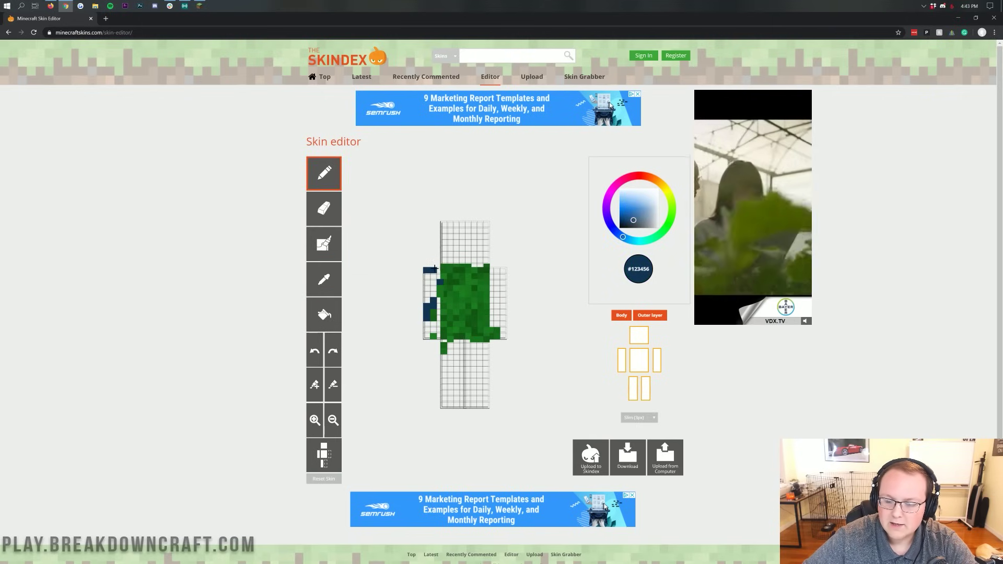
{"action": "left_click", "coordinate": [323, 245]}
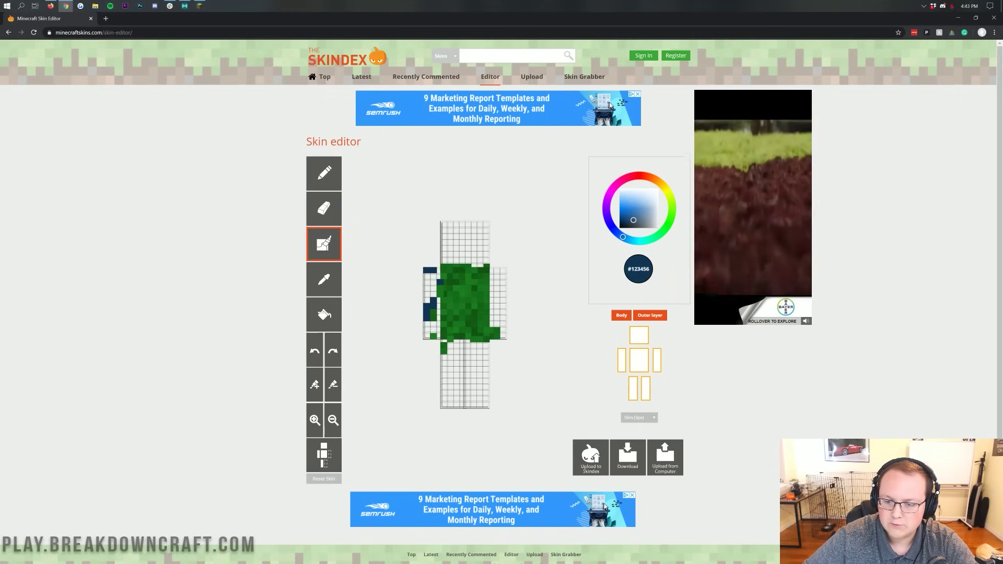
{"action": "mouse_move", "coordinate": [461, 284]}
{"action": "left_mouse_down"}
{"action": "mouse_move", "coordinate": [448, 312]}
{"action": "mouse_move", "coordinate": [443, 285]}
{"action": "mouse_move", "coordinate": [449, 332]}
{"action": "mouse_move", "coordinate": [463, 272]}
{"action": "mouse_move", "coordinate": [485, 329]}
{"action": "mouse_move", "coordinate": [470, 345]}
{"action": "mouse_move", "coordinate": [456, 282]}
{"action": "left_mouse_up"}
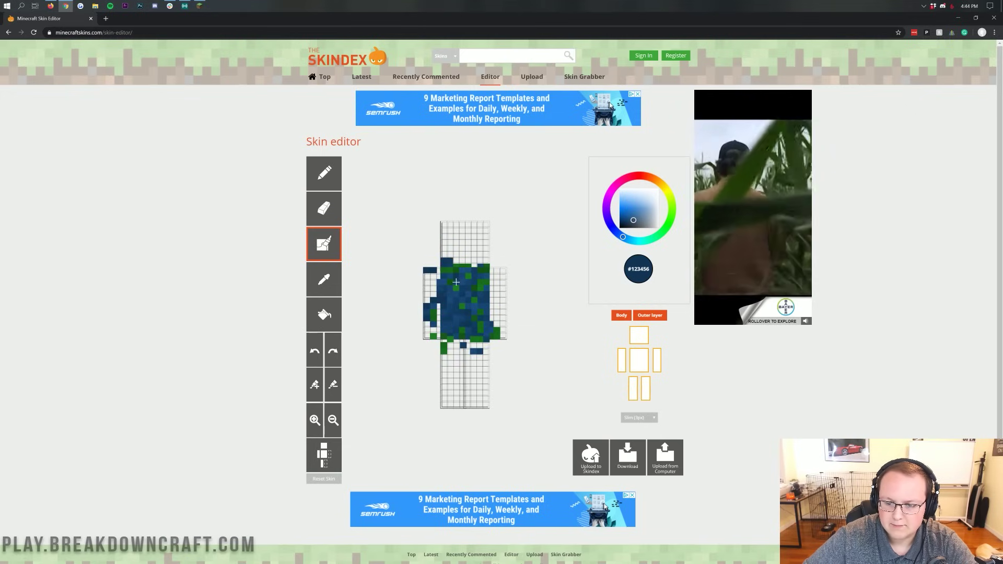
Flood-fill the front faces of the head, torso, arms and legs with dark blue #123456.
{"action": "left_click", "coordinate": [324, 315]}
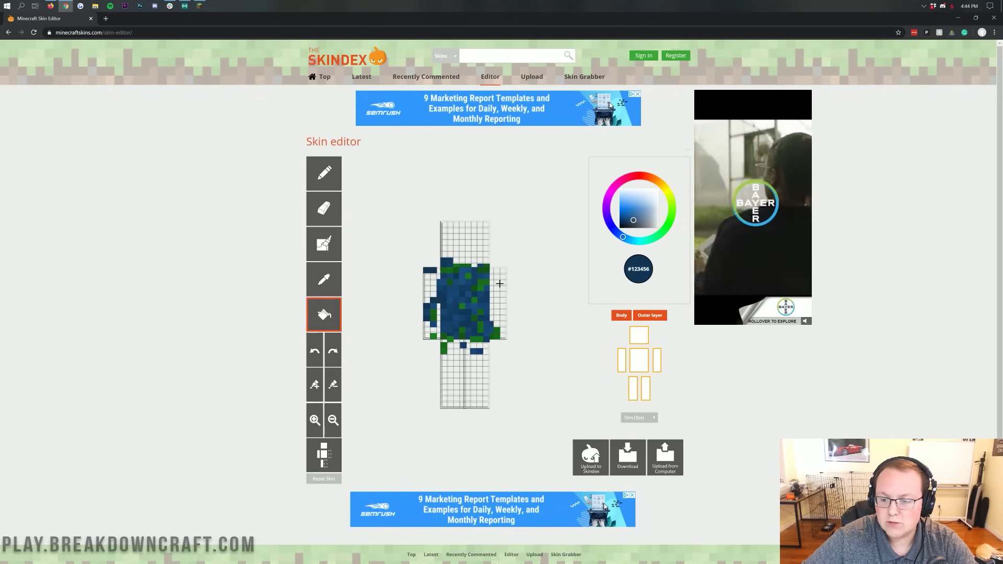
{"action": "left_click", "coordinate": [431, 305]}
{"action": "left_click", "coordinate": [499, 303]}
{"action": "left_click", "coordinate": [472, 240]}
{"action": "left_click", "coordinate": [455, 368]}
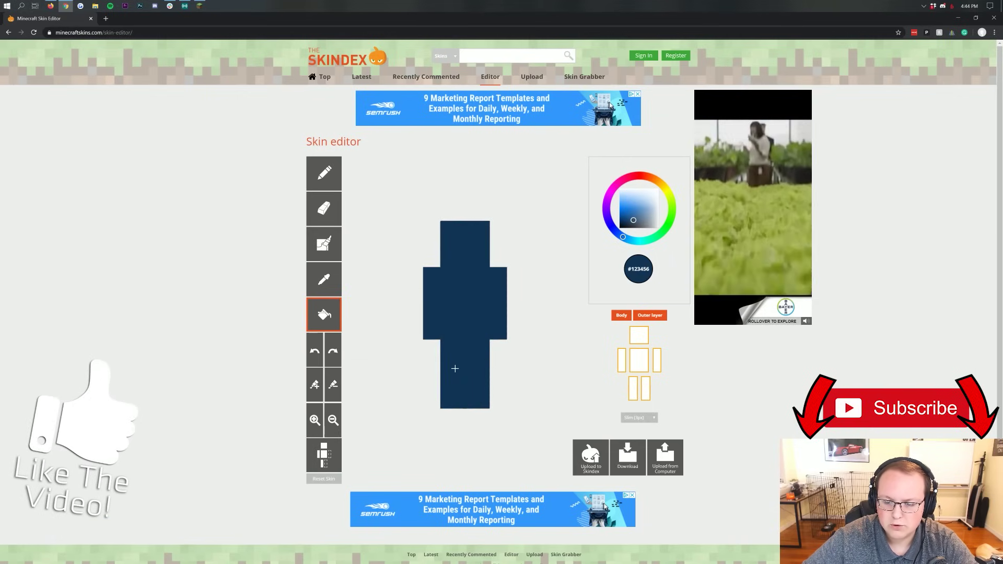
Fill one side and the back of the head, torso, arms and legs with dark blue #123456.
{"action": "left_click_drag", "start_coordinate": [396, 313], "coordinate": [543, 314]}
{"action": "left_click", "coordinate": [481, 246]}
{"action": "left_click", "coordinate": [497, 298]}
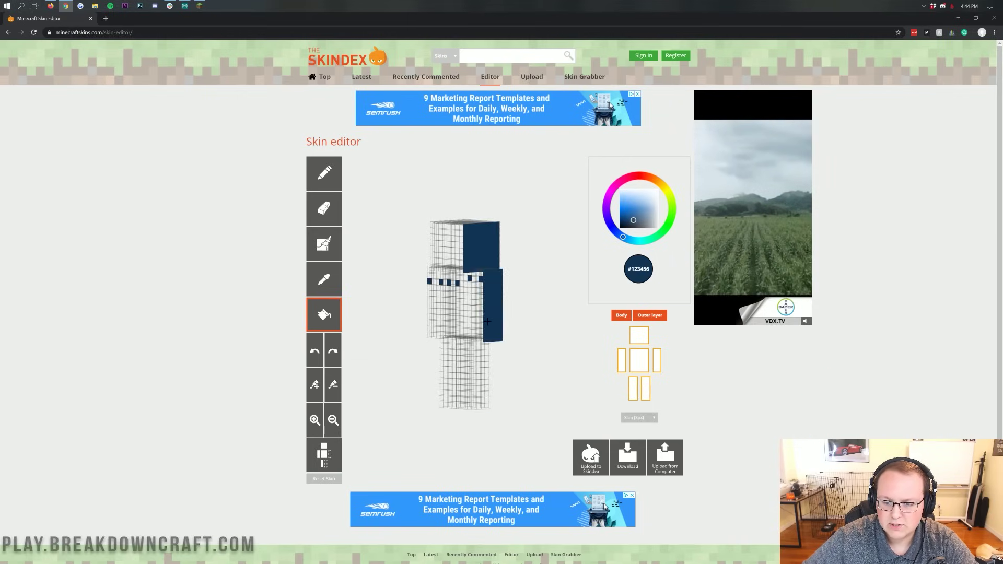
{"action": "left_click", "coordinate": [476, 304]}
{"action": "left_click", "coordinate": [447, 304]}
{"action": "left_click", "coordinate": [443, 260]}
{"action": "left_click", "coordinate": [453, 360]}
{"action": "left_click", "coordinate": [465, 368]}
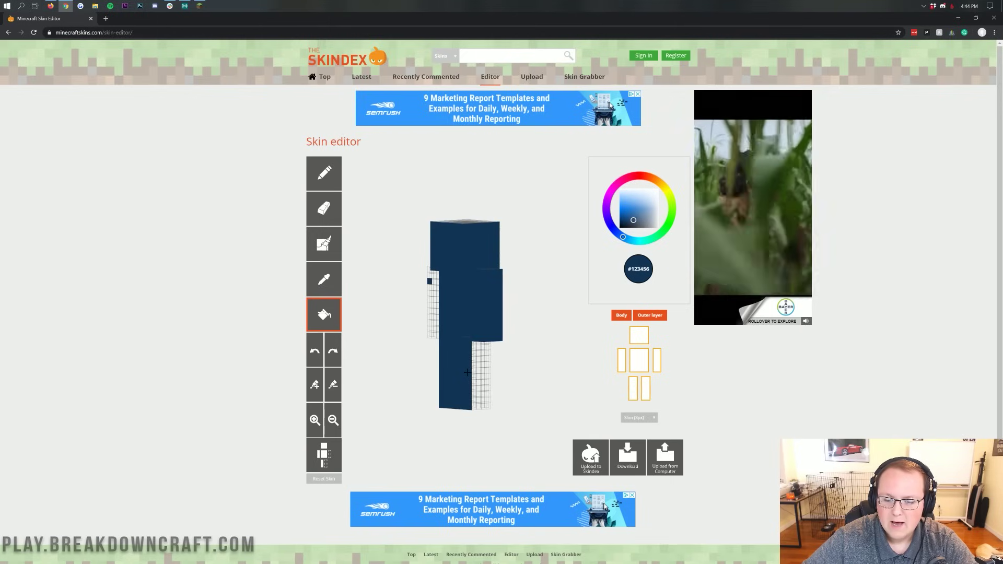
{"action": "left_click", "coordinate": [482, 375]}
Fill the other side of the head, arm and leg with dark blue #123456.
{"action": "left_click_drag", "start_coordinate": [397, 308], "coordinate": [423, 308]}
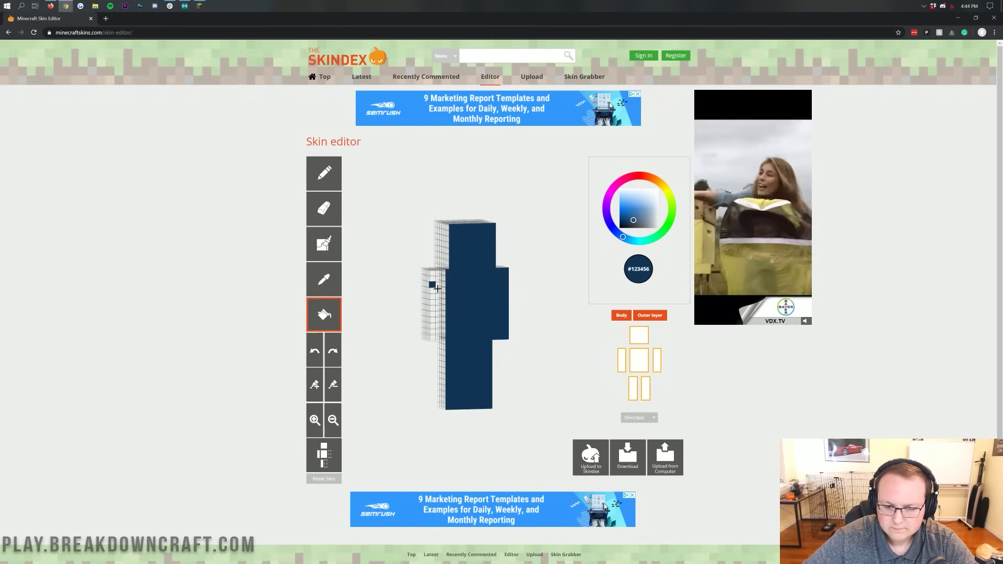
{"action": "left_click", "coordinate": [436, 305]}
{"action": "left_click", "coordinate": [442, 356]}
{"action": "left_click", "coordinate": [442, 245]}
{"action": "left_click", "coordinate": [426, 288]}
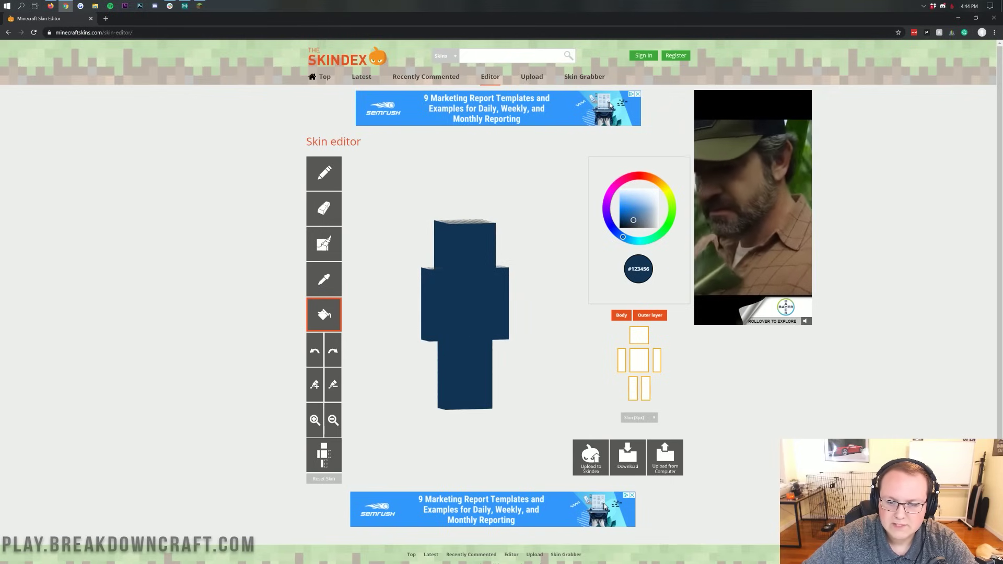
Fill the remaining top and underside faces of the head, arms and legs with dark blue #123456.
{"action": "left_click_drag", "start_coordinate": [410, 271], "coordinate": [496, 336]}
{"action": "left_click", "coordinate": [496, 336]}
{"action": "left_click", "coordinate": [428, 306]}
{"action": "left_click_drag", "start_coordinate": [428, 358], "coordinate": [465, 277]}
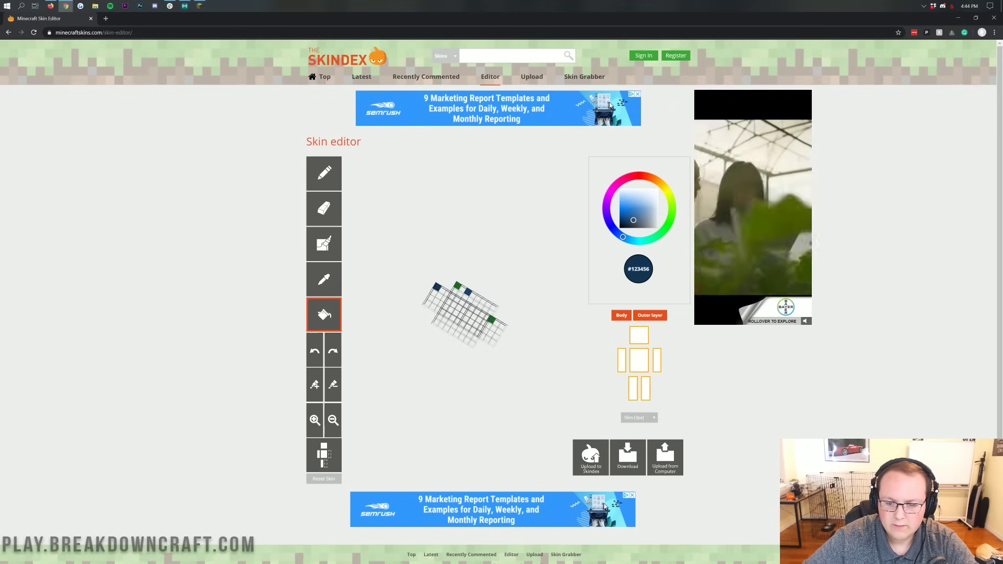
{"action": "left_click", "coordinate": [468, 313]}
{"action": "left_click", "coordinate": [439, 299]}
{"action": "left_click", "coordinate": [470, 318]}
{"action": "left_click", "coordinate": [465, 342]}
{"action": "left_click", "coordinate": [500, 327]}
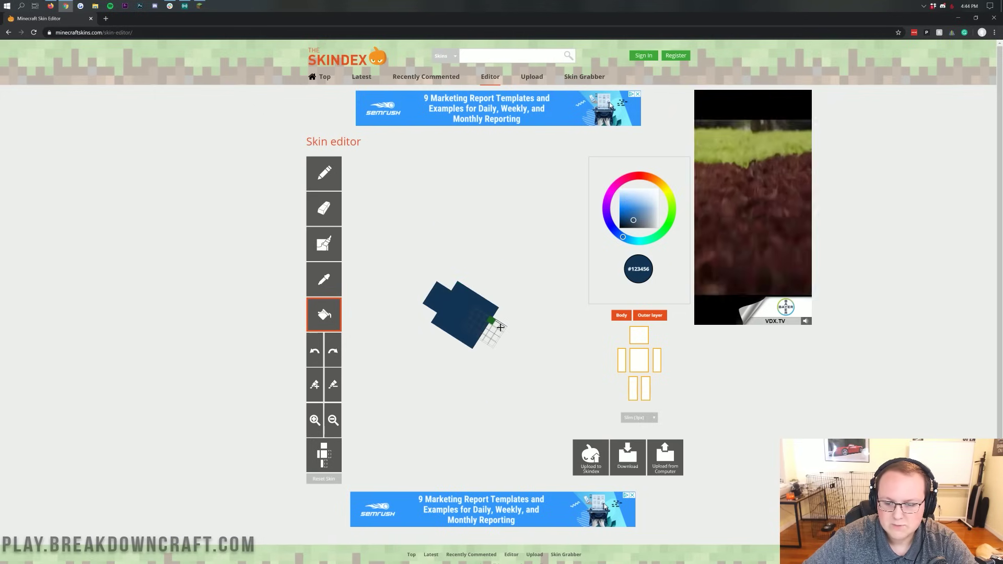
{"action": "left_click_drag", "start_coordinate": [459, 272], "coordinate": [467, 342]}
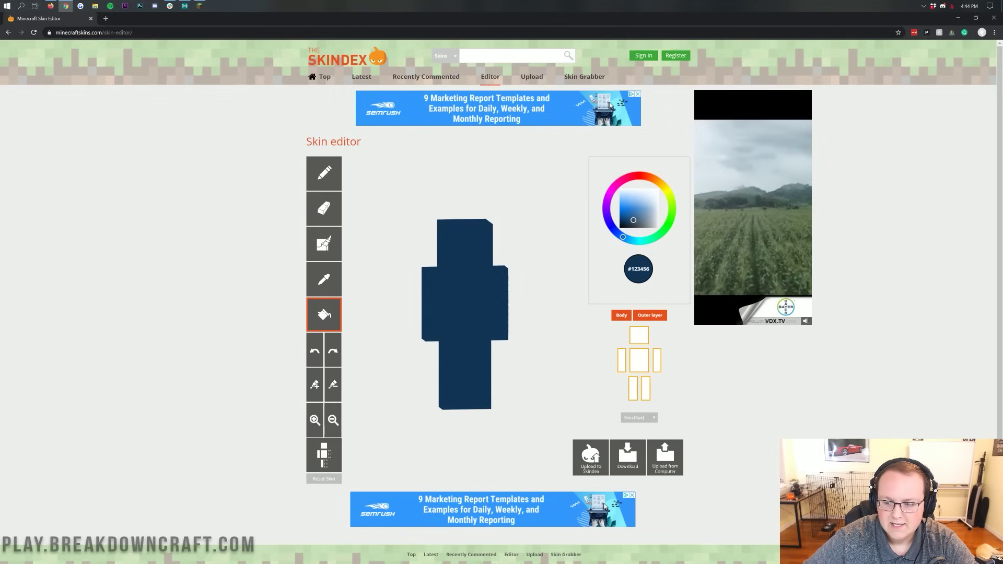
{"action": "left_click", "coordinate": [639, 317]}
{"action": "left_click", "coordinate": [639, 318]}
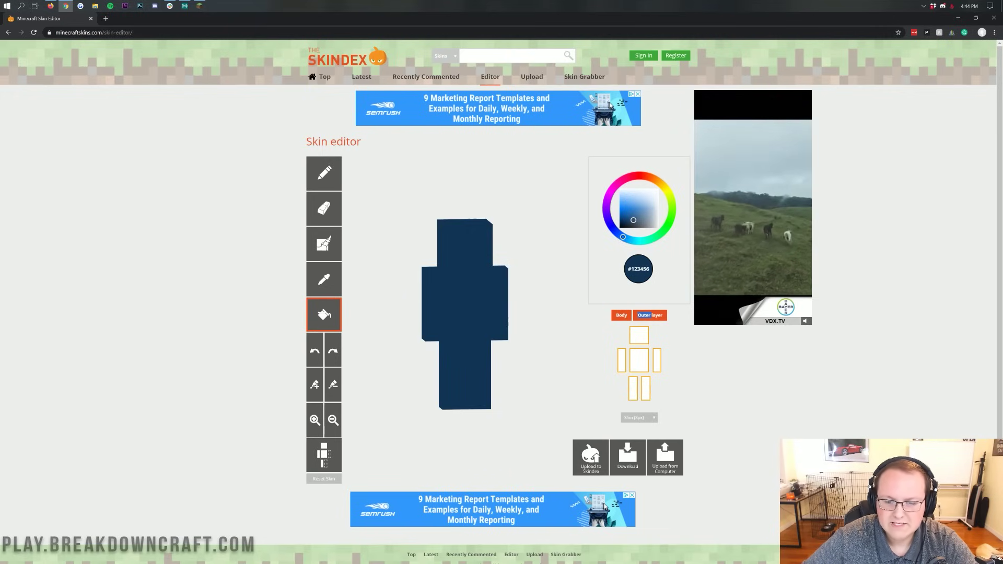
{"action": "left_click_drag", "start_coordinate": [538, 313], "coordinate": [392, 313]}
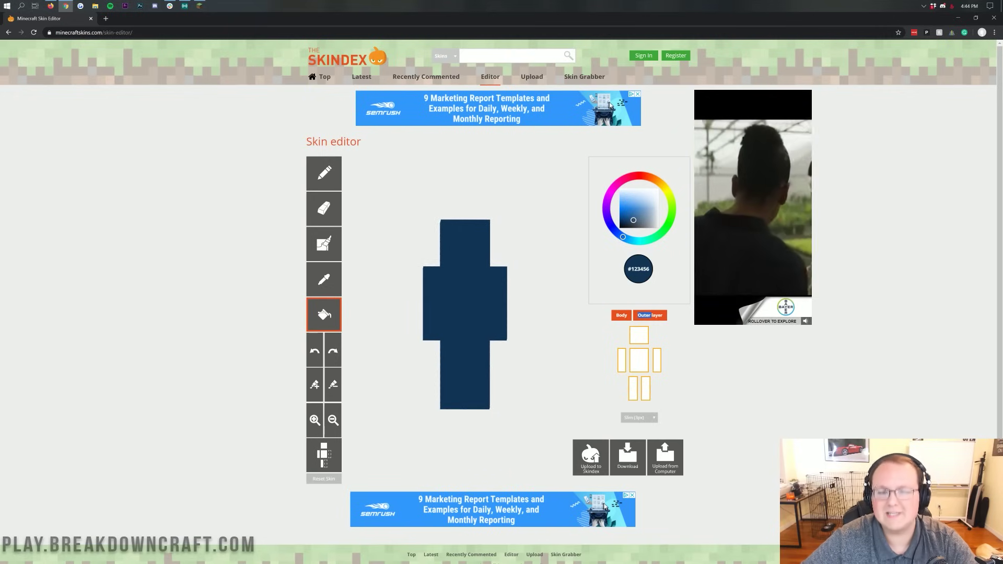
Undo the most recent fills on the undersides of the arms and legs.
{"action": "left_click", "coordinate": [318, 349]}
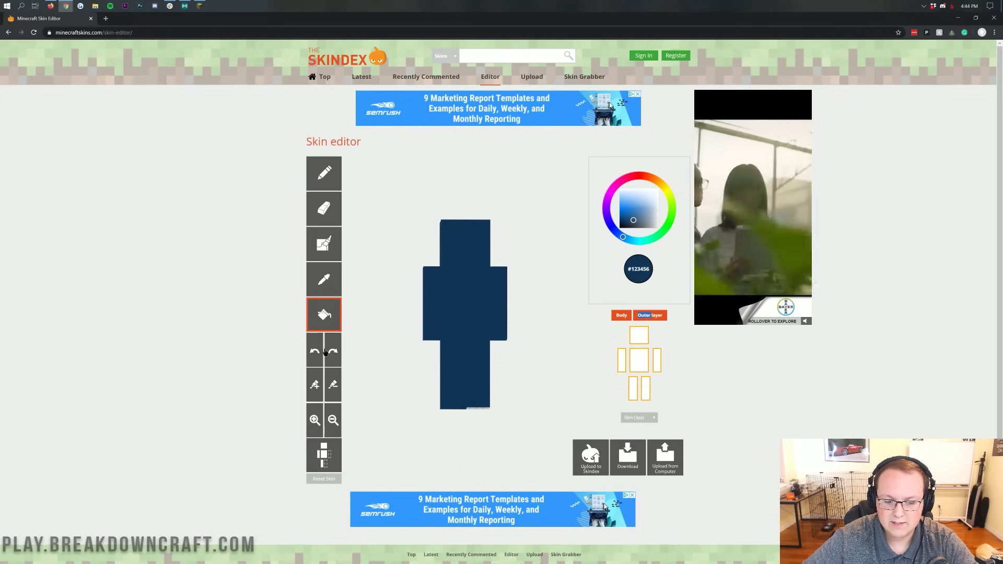
{"action": "left_click", "coordinate": [319, 357]}
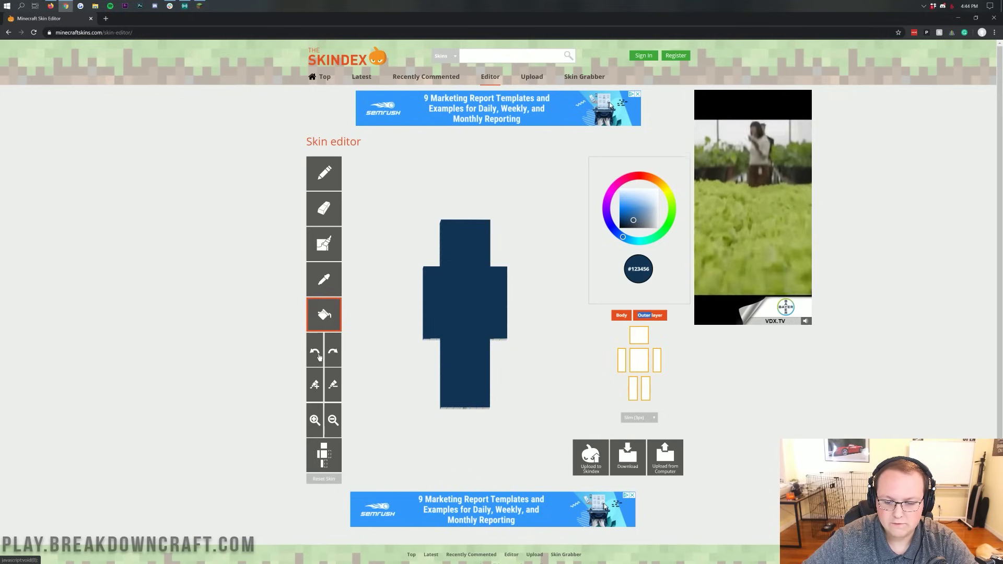
Undo more of the dark blue fills on the model and redo them all, including the undersides.
{"action": "left_click", "coordinate": [320, 361]}
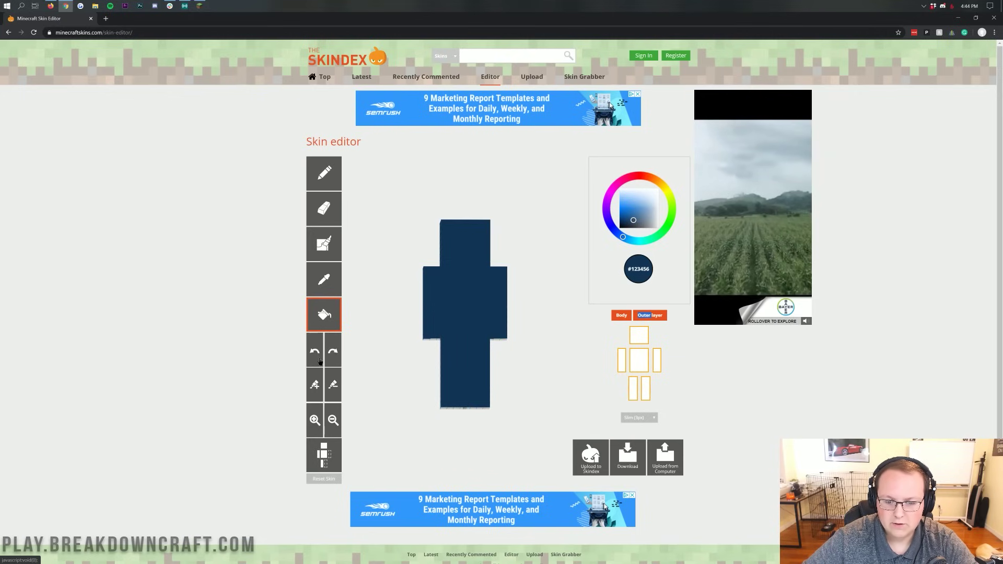
{"action": "left_click_drag", "start_coordinate": [386, 314], "coordinate": [491, 313]}
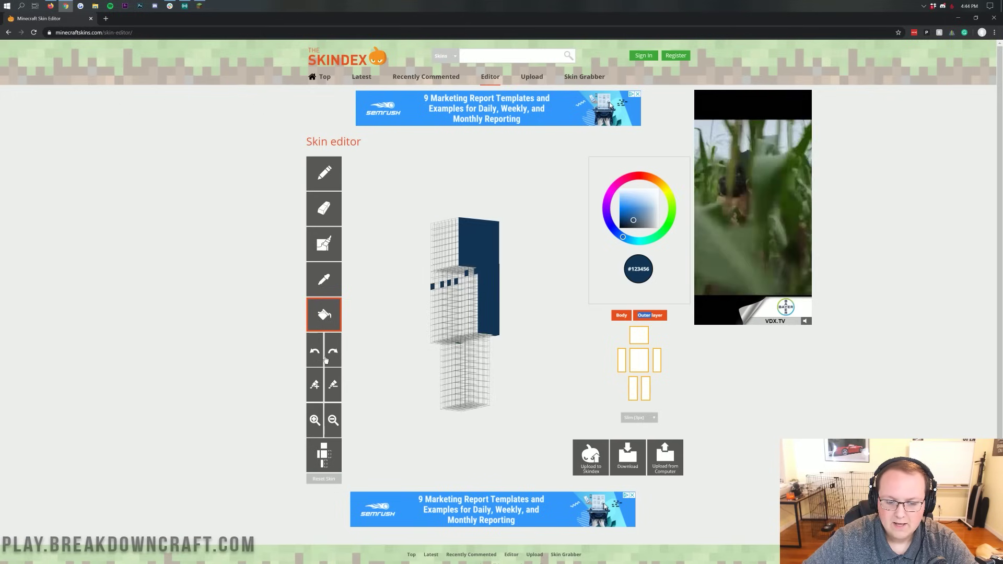
{"action": "left_click", "coordinate": [333, 352]}
{"action": "left_click", "coordinate": [333, 352]}
{"action": "left_click", "coordinate": [333, 352]}
{"action": "left_click", "coordinate": [333, 352]}
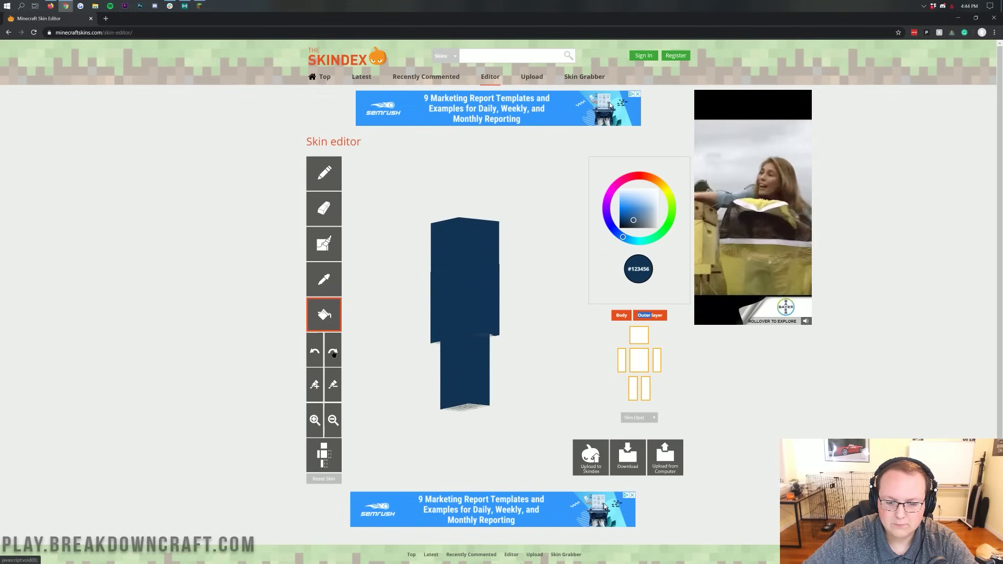
{"action": "left_click", "coordinate": [332, 352]}
{"action": "left_click", "coordinate": [333, 353]}
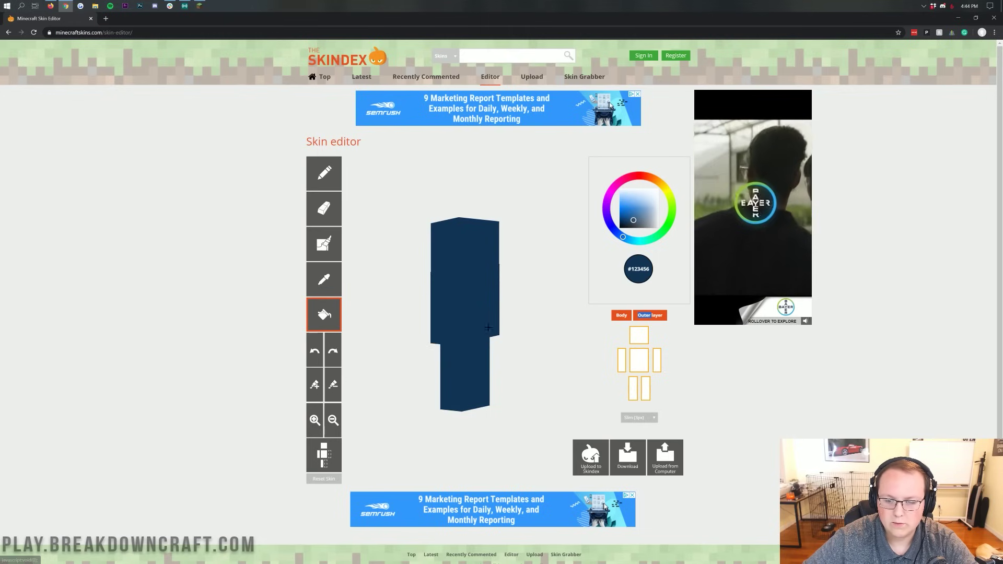
{"action": "left_click_drag", "start_coordinate": [502, 326], "coordinate": [465, 327]}
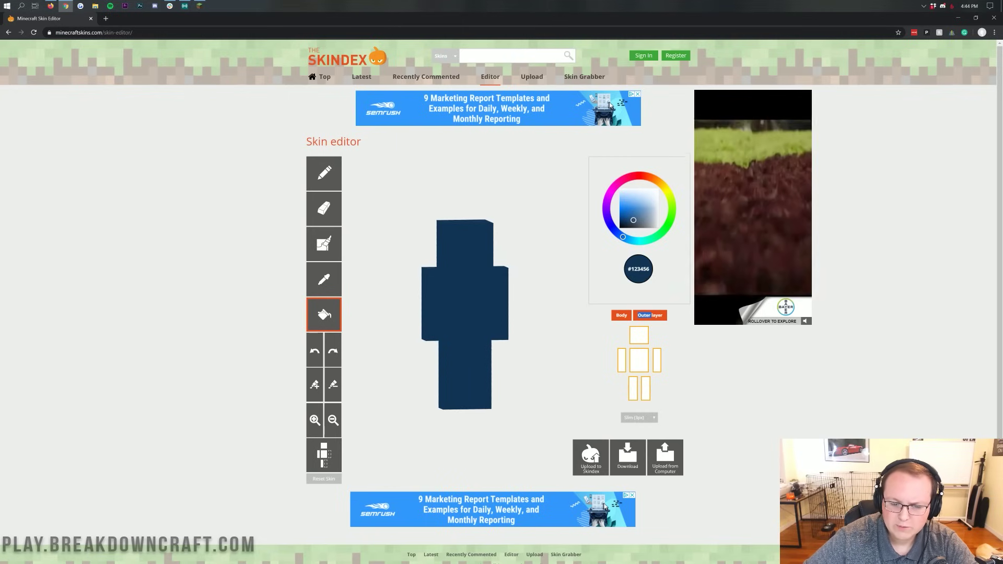
Lighten the paint color to #1a4e80 and fill the torso with it.
{"action": "left_click", "coordinate": [333, 387]}
{"action": "left_click", "coordinate": [333, 387]}
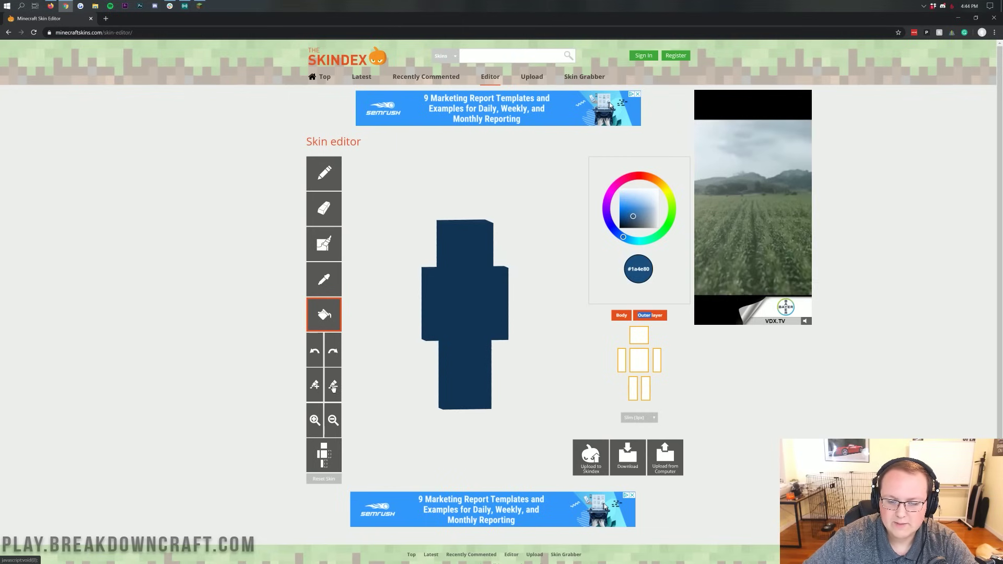
{"action": "left_click", "coordinate": [450, 283]}
Darken the paint color to #000102 and fill the torso with the near-black shade.
{"action": "left_click", "coordinate": [315, 385]}
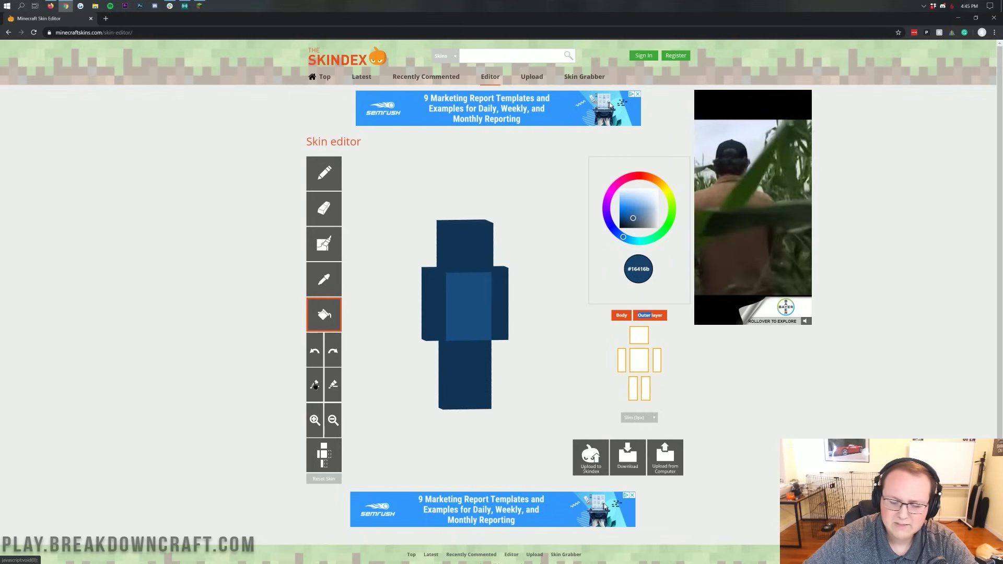
{"action": "left_click", "coordinate": [316, 385]}
{"action": "left_click", "coordinate": [315, 385]}
{"action": "left_click", "coordinate": [315, 385]}
{"action": "left_click", "coordinate": [316, 385]}
{"action": "left_click", "coordinate": [315, 385]}
{"action": "left_click", "coordinate": [485, 319]}
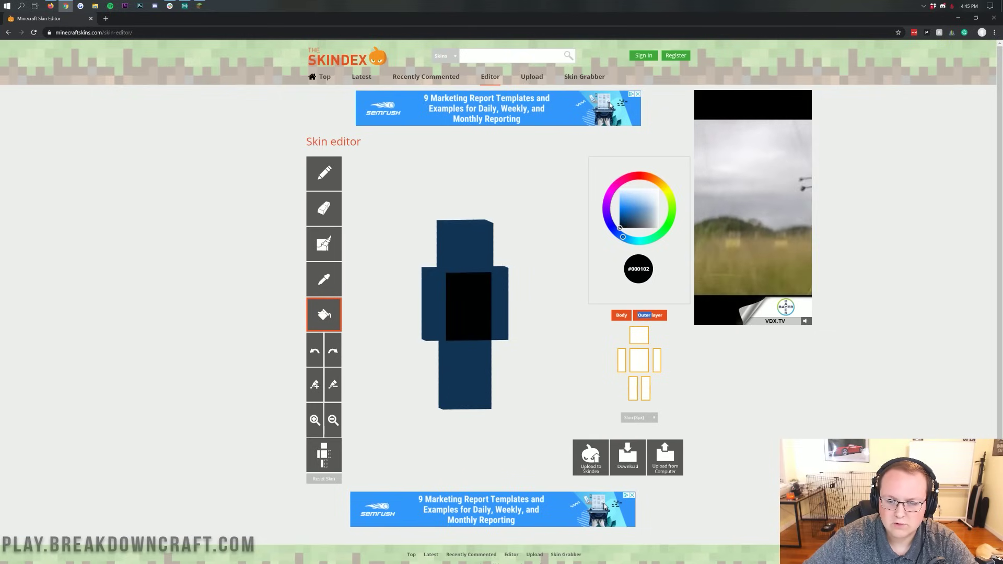
Lighten the paint color to #001b34 and to #004280, filling the torso with each shade.
{"action": "left_click", "coordinate": [333, 386]}
{"action": "left_click", "coordinate": [333, 386]}
{"action": "left_click", "coordinate": [463, 327]}
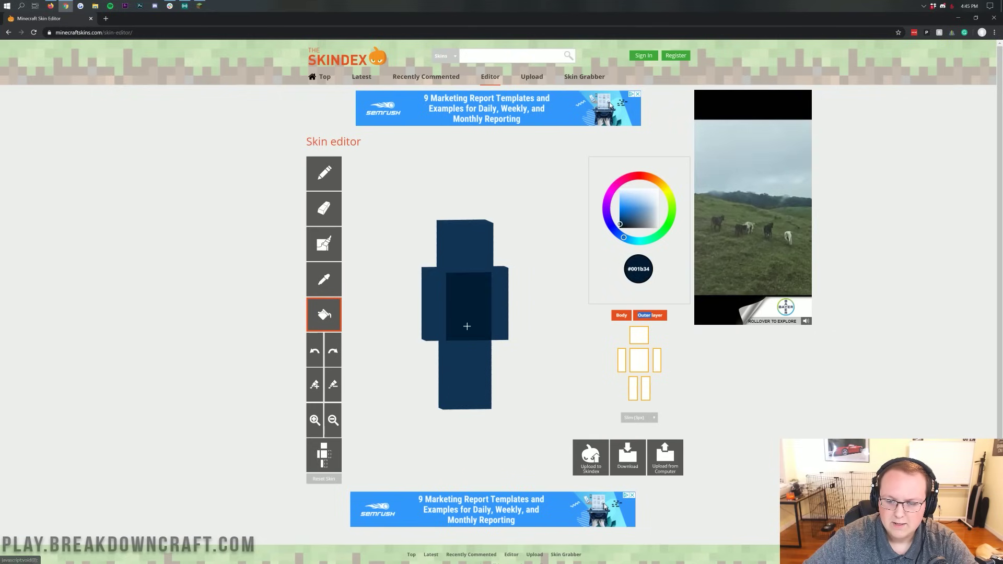
{"action": "left_click", "coordinate": [332, 387]}
{"action": "left_click", "coordinate": [332, 386]}
{"action": "left_click", "coordinate": [332, 386]}
{"action": "left_click", "coordinate": [463, 307]}
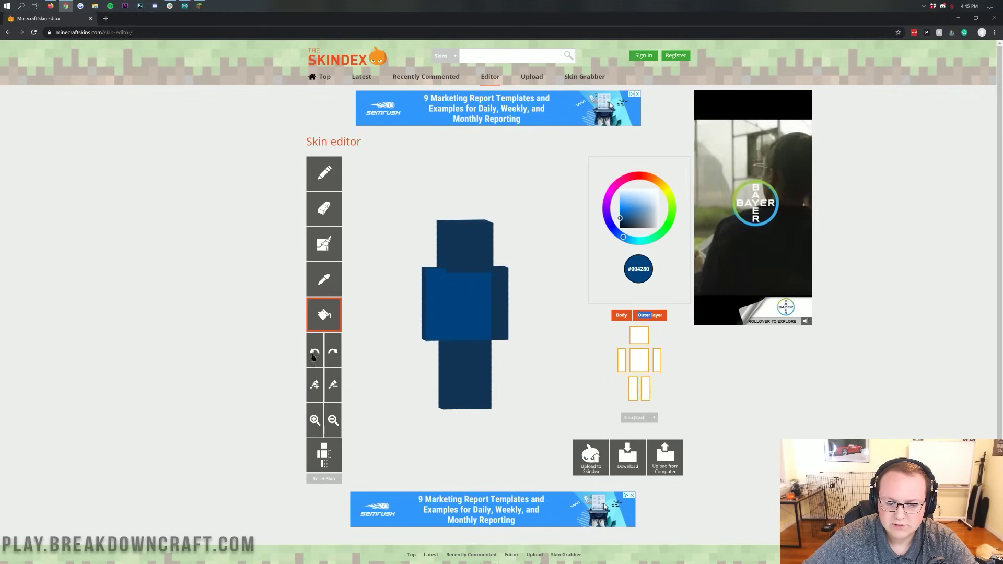
Undo all the test fills on the torso back to the uniform dark blue.
{"action": "left_click", "coordinate": [314, 357]}
{"action": "left_click", "coordinate": [314, 356]}
{"action": "left_click", "coordinate": [314, 357]}
{"action": "left_click", "coordinate": [314, 357]}
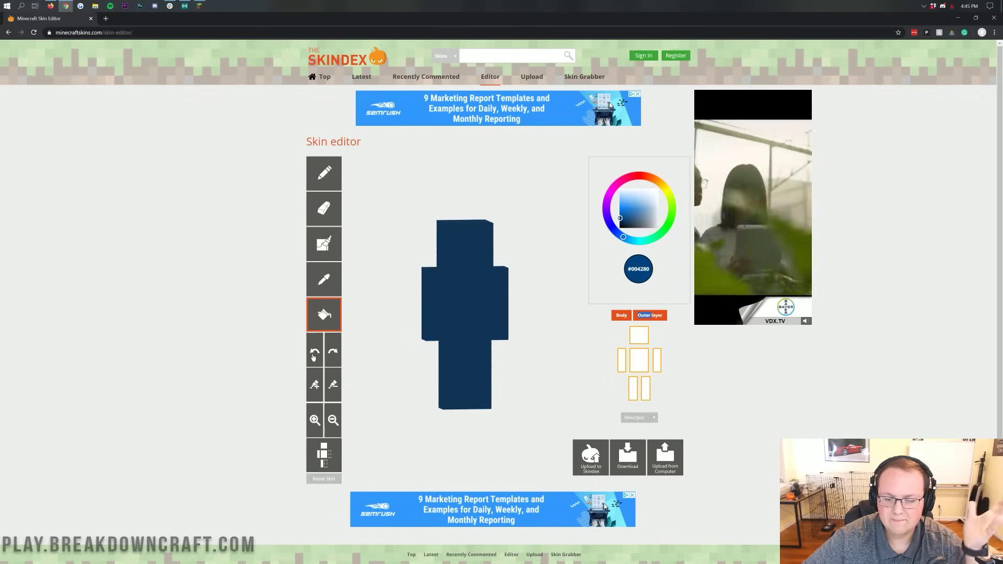
Turn on mirrored painting and paint both arms with the Pencil in blue #004280.
{"action": "left_click", "coordinate": [333, 421]}
{"action": "left_click", "coordinate": [334, 421]}
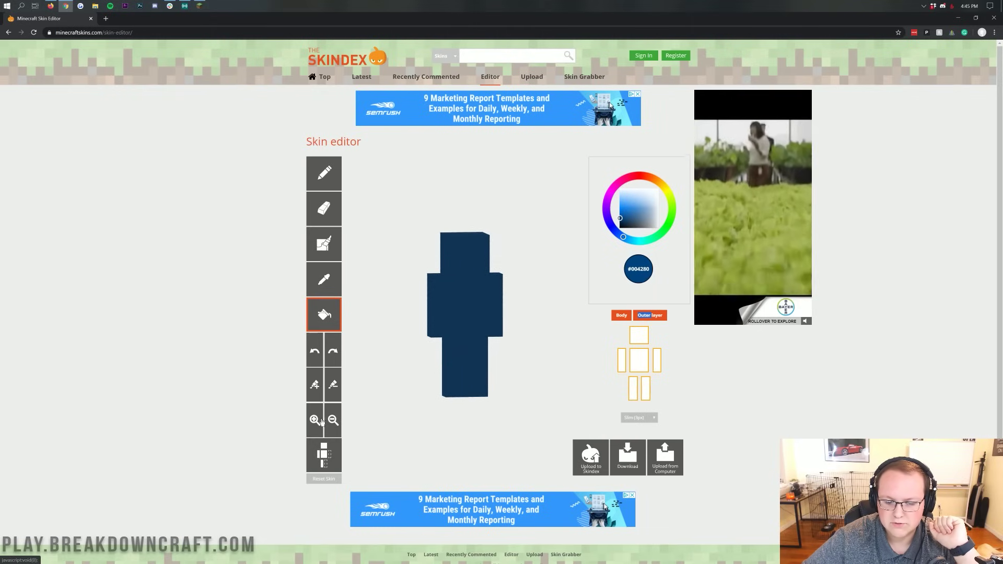
{"action": "left_click", "coordinate": [315, 421]}
{"action": "left_click", "coordinate": [315, 421]}
{"action": "left_click", "coordinate": [328, 461]}
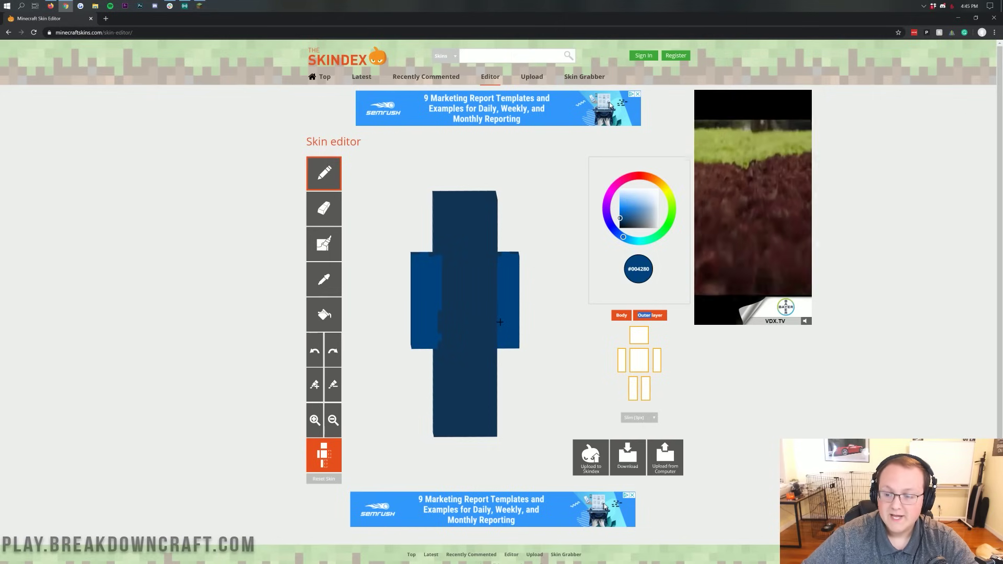
{"action": "mouse_move", "coordinate": [504, 292]}
{"action": "left_mouse_down"}
{"action": "mouse_move", "coordinate": [543, 292]}
{"action": "mouse_move", "coordinate": [543, 334]}
{"action": "mouse_move", "coordinate": [504, 292]}
{"action": "left_mouse_up"}
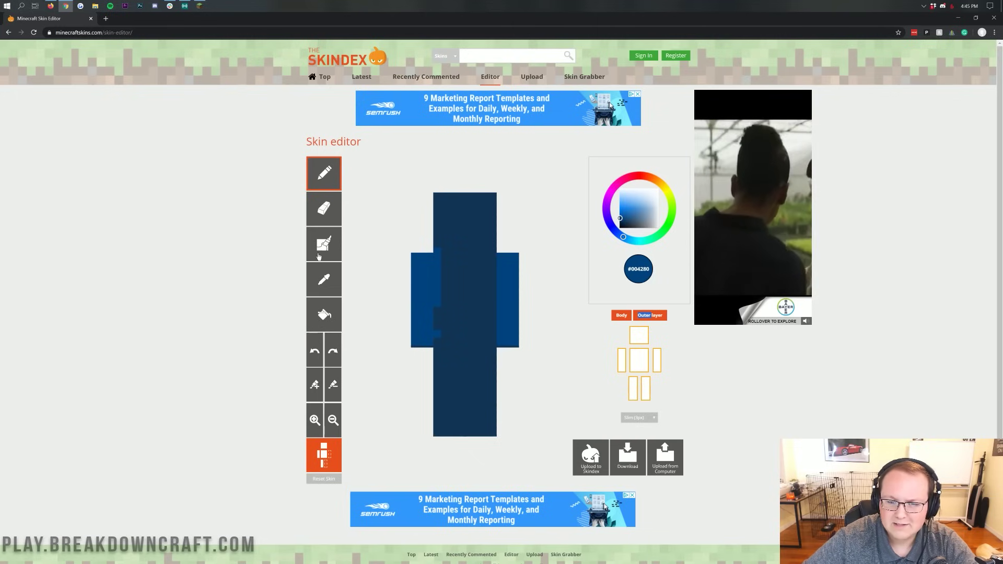
Paint the front of the head, torso, arms and legs in varied shades of green #008018 with the tone-varying brush.
{"action": "left_click", "coordinate": [320, 244]}
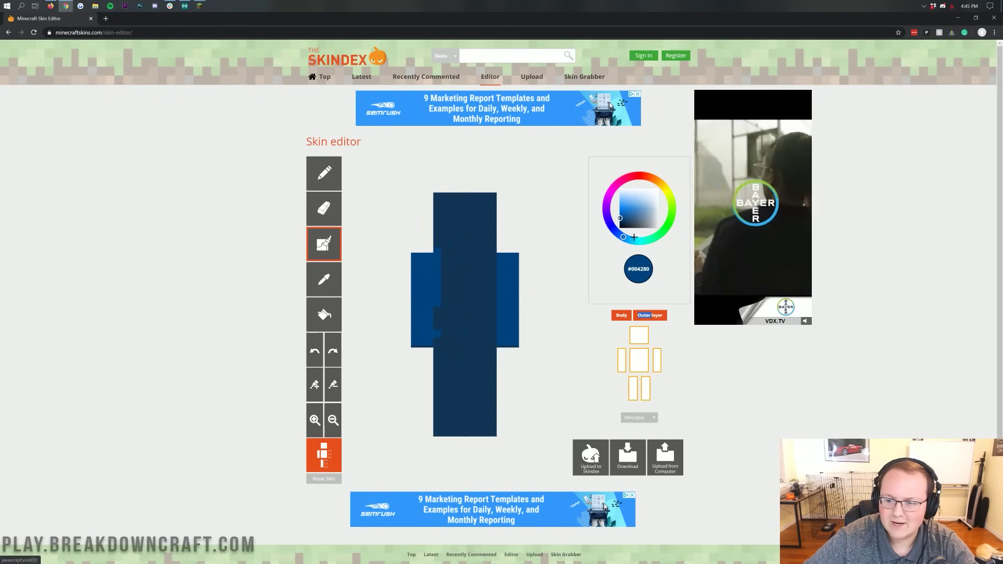
{"action": "left_click", "coordinate": [665, 232]}
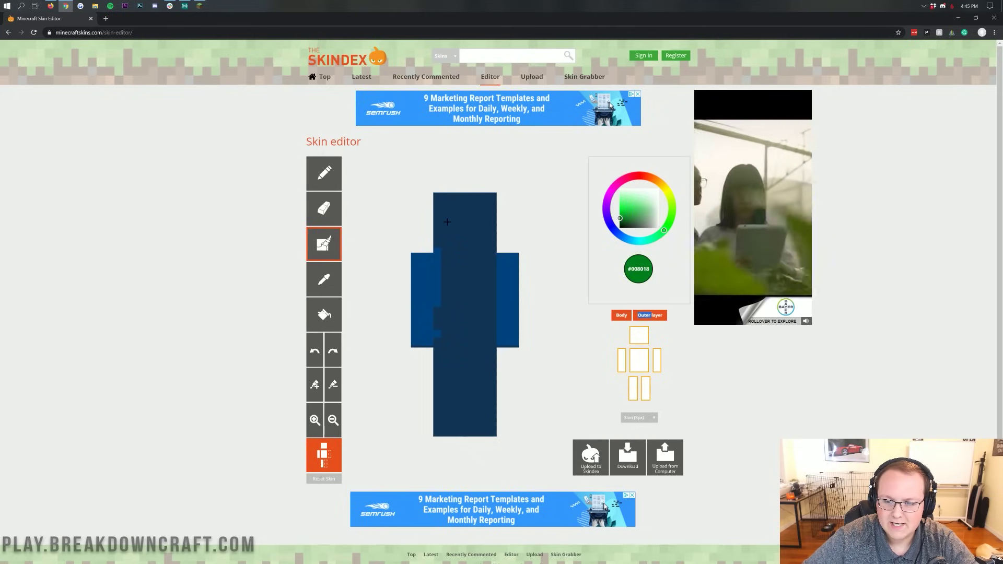
{"action": "mouse_move", "coordinate": [441, 196]}
{"action": "left_mouse_down"}
{"action": "mouse_move", "coordinate": [437, 259]}
{"action": "mouse_move", "coordinate": [437, 230]}
{"action": "mouse_move", "coordinate": [461, 199]}
{"action": "mouse_move", "coordinate": [452, 230]}
{"action": "mouse_move", "coordinate": [475, 201]}
{"action": "mouse_move", "coordinate": [476, 244]}
{"action": "mouse_move", "coordinate": [465, 247]}
{"action": "mouse_move", "coordinate": [477, 264]}
{"action": "mouse_move", "coordinate": [491, 245]}
{"action": "mouse_move", "coordinate": [493, 209]}
{"action": "mouse_move", "coordinate": [492, 326]}
{"action": "mouse_move", "coordinate": [510, 264]}
{"action": "mouse_move", "coordinate": [505, 332]}
{"action": "mouse_move", "coordinate": [496, 313]}
{"action": "mouse_move", "coordinate": [514, 340]}
{"action": "mouse_move", "coordinate": [503, 342]}
{"action": "mouse_move", "coordinate": [469, 310]}
{"action": "mouse_move", "coordinate": [458, 273]}
{"action": "mouse_move", "coordinate": [442, 267]}
{"action": "mouse_move", "coordinate": [454, 263]}
{"action": "mouse_move", "coordinate": [438, 277]}
{"action": "mouse_move", "coordinate": [444, 326]}
{"action": "mouse_move", "coordinate": [437, 324]}
{"action": "mouse_move", "coordinate": [475, 334]}
{"action": "mouse_move", "coordinate": [446, 355]}
{"action": "mouse_move", "coordinate": [475, 336]}
{"action": "mouse_move", "coordinate": [457, 299]}
{"action": "mouse_move", "coordinate": [457, 322]}
{"action": "mouse_move", "coordinate": [483, 300]}
{"action": "mouse_move", "coordinate": [457, 276]}
{"action": "mouse_move", "coordinate": [448, 282]}
{"action": "mouse_move", "coordinate": [454, 407]}
{"action": "mouse_move", "coordinate": [438, 398]}
{"action": "mouse_move", "coordinate": [438, 431]}
{"action": "mouse_move", "coordinate": [446, 414]}
{"action": "mouse_move", "coordinate": [437, 423]}
{"action": "mouse_move", "coordinate": [460, 431]}
{"action": "mouse_move", "coordinate": [449, 410]}
{"action": "mouse_move", "coordinate": [470, 394]}
{"action": "mouse_move", "coordinate": [463, 352]}
{"action": "left_mouse_up"}
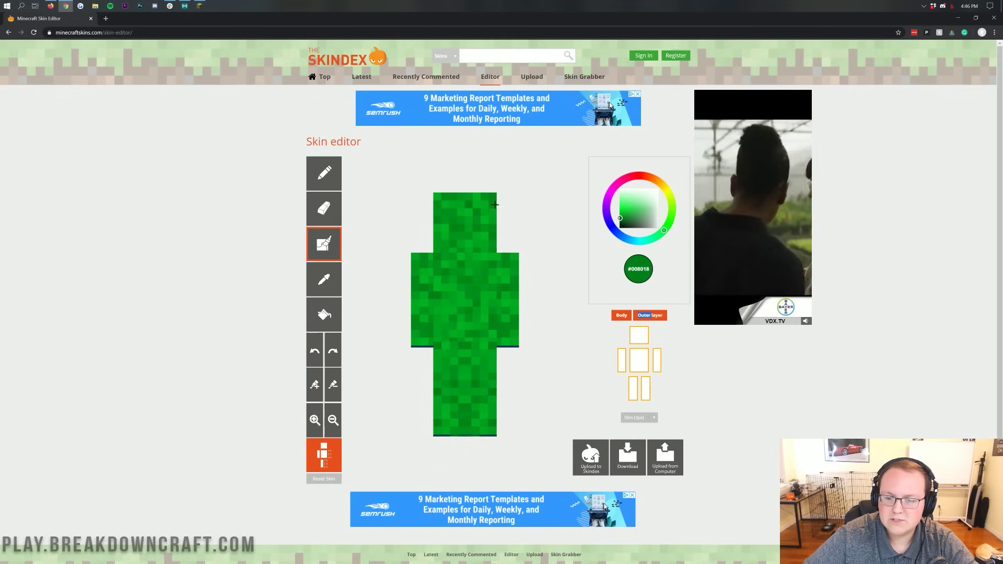
Cover the model's sides and remaining faces with the same varied green #008018.
{"action": "left_click_drag", "start_coordinate": [387, 282], "coordinate": [444, 282]}
{"action": "mouse_move", "coordinate": [451, 240]}
{"action": "left_mouse_down"}
{"action": "mouse_move", "coordinate": [491, 225]}
{"action": "mouse_move", "coordinate": [440, 222]}
{"action": "mouse_move", "coordinate": [475, 199]}
{"action": "mouse_move", "coordinate": [454, 220]}
{"action": "mouse_move", "coordinate": [467, 207]}
{"action": "left_mouse_up"}
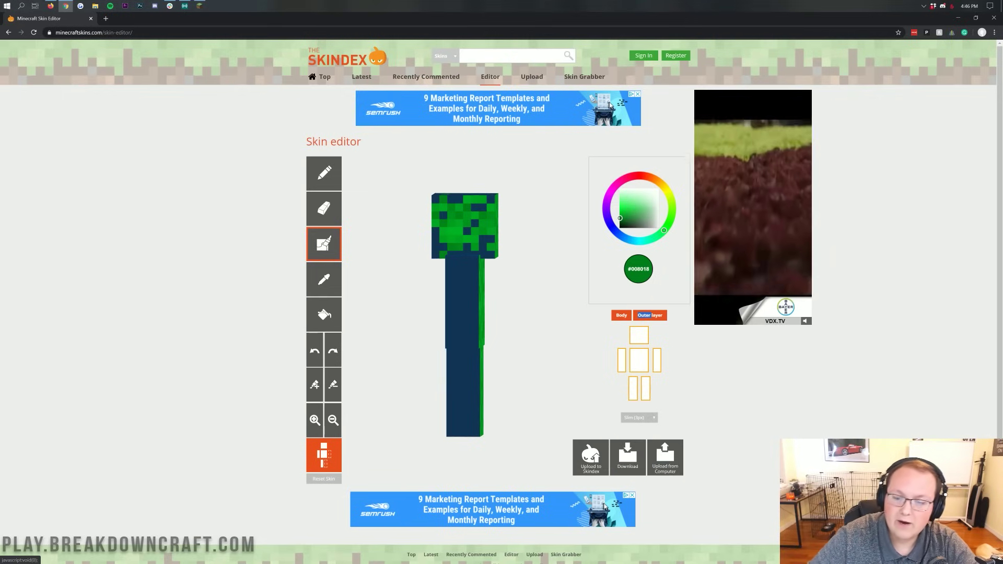
{"action": "mouse_move", "coordinate": [474, 223]}
{"action": "left_mouse_down"}
{"action": "mouse_move", "coordinate": [443, 223]}
{"action": "mouse_move", "coordinate": [451, 209]}
{"action": "mouse_move", "coordinate": [435, 254]}
{"action": "mouse_move", "coordinate": [459, 201]}
{"action": "mouse_move", "coordinate": [475, 208]}
{"action": "mouse_move", "coordinate": [467, 246]}
{"action": "mouse_move", "coordinate": [453, 253]}
{"action": "mouse_move", "coordinate": [464, 264]}
{"action": "mouse_move", "coordinate": [457, 268]}
{"action": "mouse_move", "coordinate": [474, 260]}
{"action": "mouse_move", "coordinate": [475, 299]}
{"action": "mouse_move", "coordinate": [457, 293]}
{"action": "mouse_move", "coordinate": [449, 324]}
{"action": "mouse_move", "coordinate": [467, 355]}
{"action": "mouse_move", "coordinate": [465, 316]}
{"action": "mouse_move", "coordinate": [453, 365]}
{"action": "mouse_move", "coordinate": [466, 379]}
{"action": "mouse_move", "coordinate": [459, 375]}
{"action": "mouse_move", "coordinate": [467, 416]}
{"action": "mouse_move", "coordinate": [450, 386]}
{"action": "mouse_move", "coordinate": [450, 418]}
{"action": "left_mouse_up"}
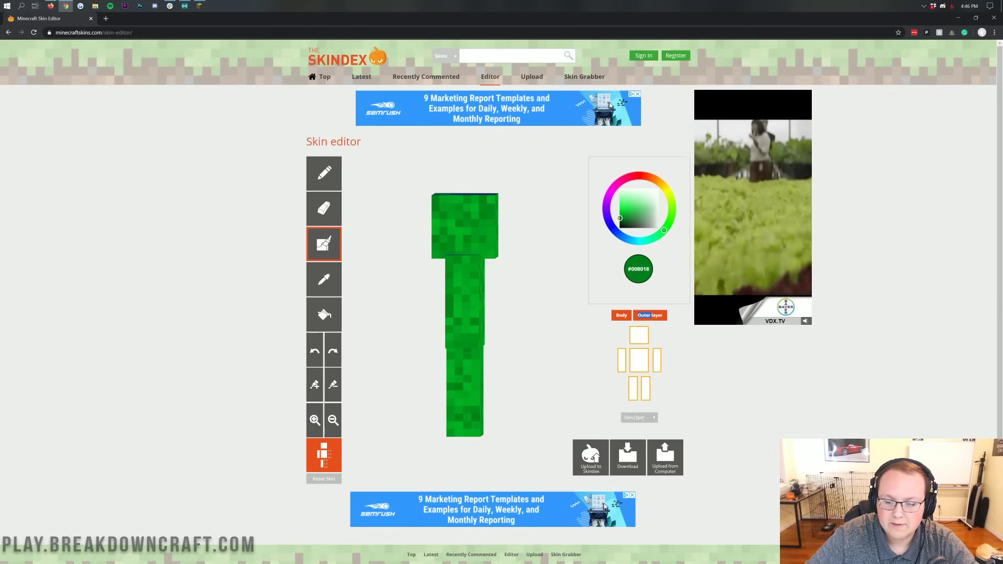
{"action": "mouse_move", "coordinate": [533, 334]}
{"action": "left_mouse_down"}
{"action": "mouse_move", "coordinate": [470, 313]}
{"action": "mouse_move", "coordinate": [475, 320]}
{"action": "mouse_move", "coordinate": [447, 284]}
{"action": "mouse_move", "coordinate": [464, 273]}
{"action": "mouse_move", "coordinate": [445, 292]}
{"action": "mouse_move", "coordinate": [437, 267]}
{"action": "mouse_move", "coordinate": [418, 277]}
{"action": "mouse_move", "coordinate": [426, 311]}
{"action": "mouse_move", "coordinate": [417, 332]}
{"action": "mouse_move", "coordinate": [431, 290]}
{"action": "mouse_move", "coordinate": [421, 340]}
{"action": "mouse_move", "coordinate": [440, 354]}
{"action": "mouse_move", "coordinate": [426, 347]}
{"action": "mouse_move", "coordinate": [444, 321]}
{"action": "mouse_move", "coordinate": [444, 207]}
{"action": "left_mouse_up"}
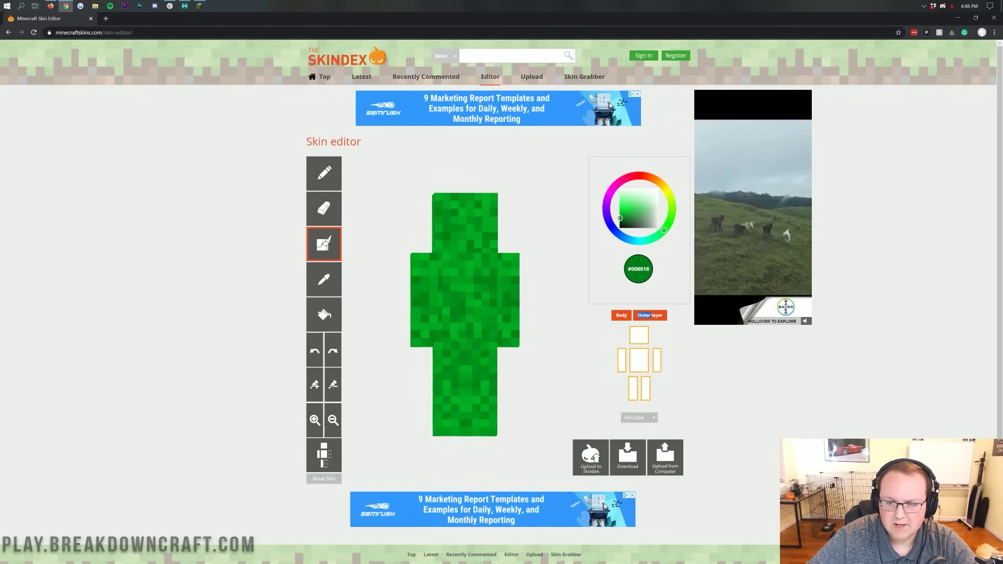
{"action": "left_click_drag", "start_coordinate": [543, 365], "coordinate": [383, 368]}
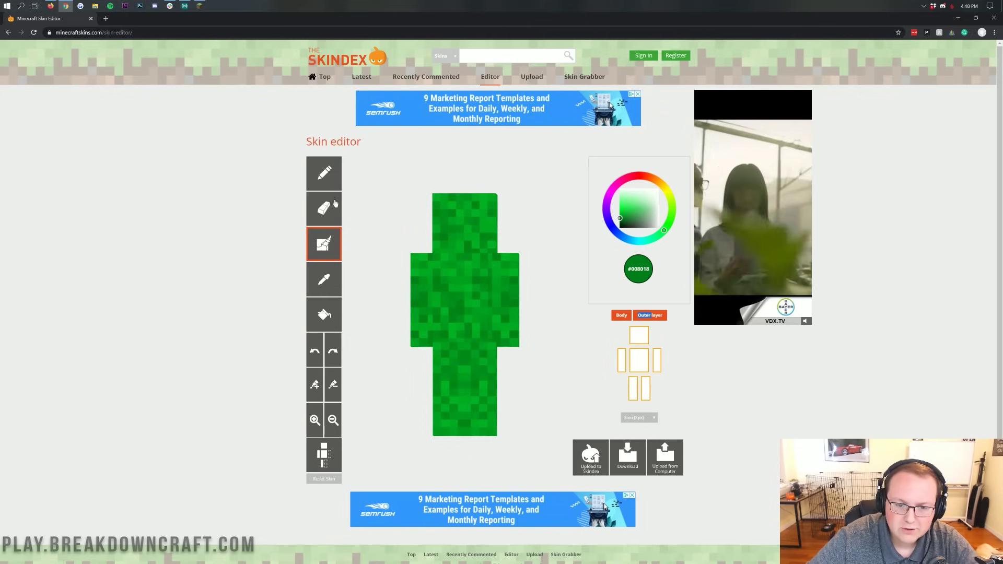
Download the finished green skin and preview the saved PNG from the desktop in Photos.
{"action": "left_click", "coordinate": [324, 189]}
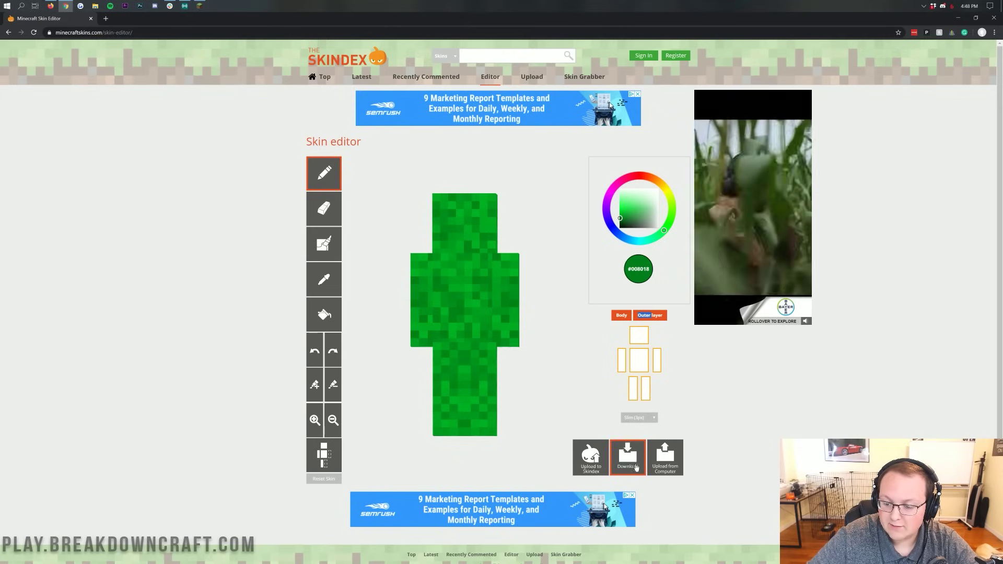
{"action": "left_click", "coordinate": [629, 460]}
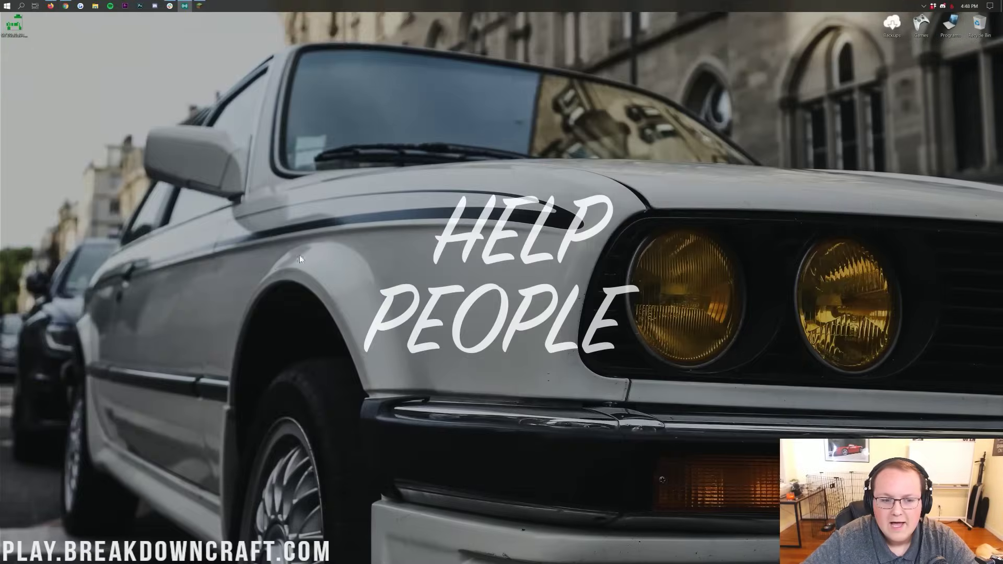
{"action": "double_click", "coordinate": [8, 21]}
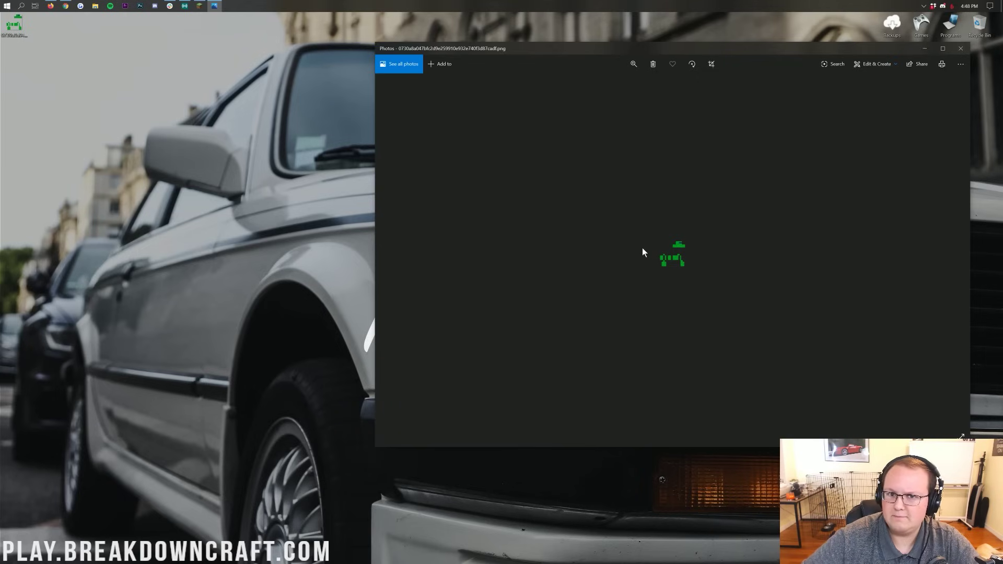
{"action": "left_click", "coordinate": [961, 49]}
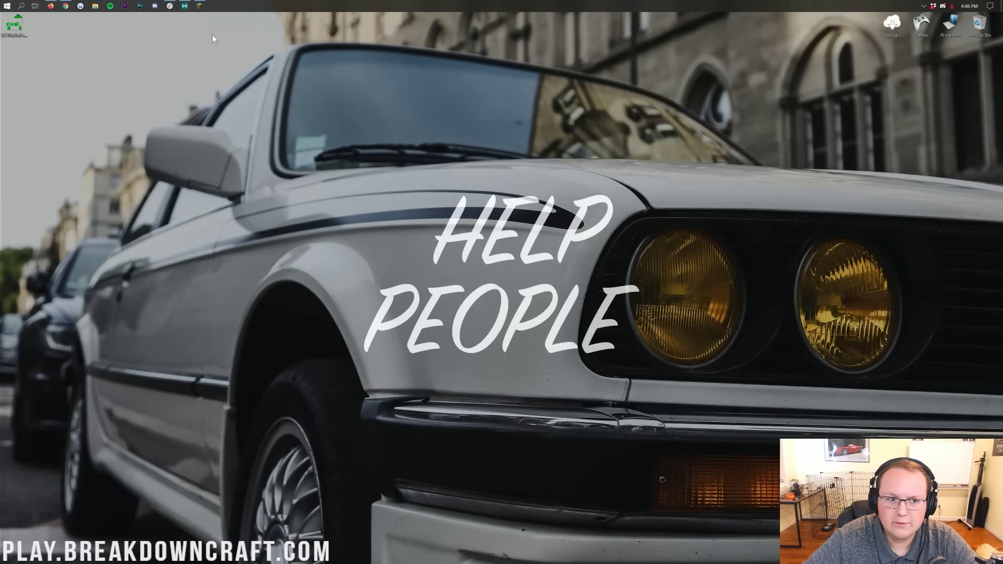
Launch Photoshop and check the image dimensions in the downloaded skin file's properties.
{"action": "left_click", "coordinate": [140, 5]}
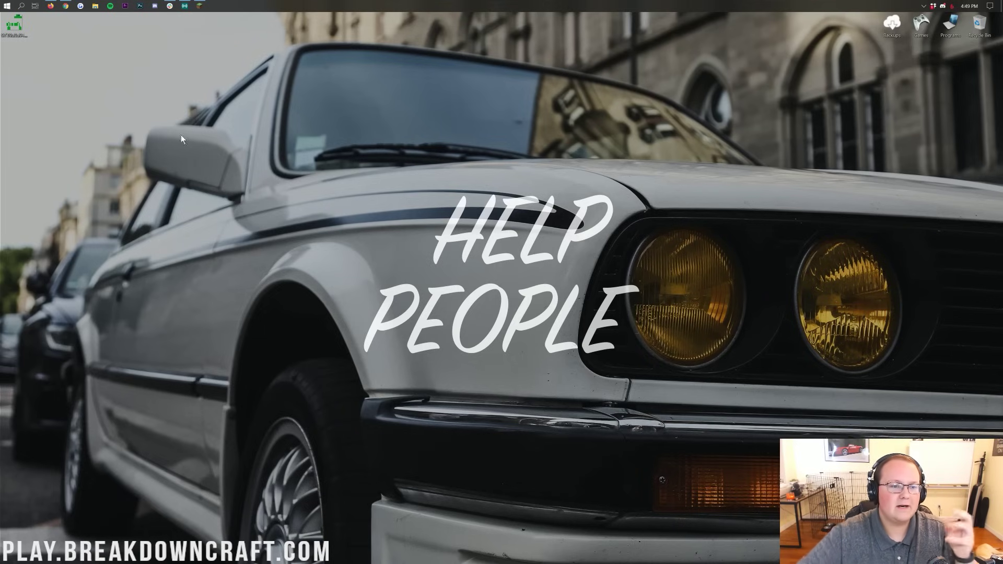
{"action": "right_click", "coordinate": [11, 26]}
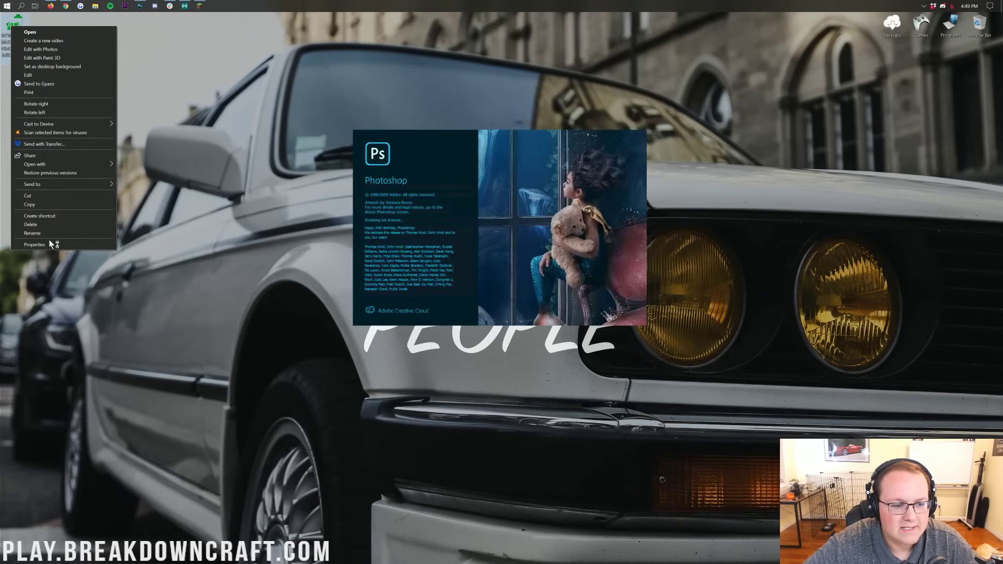
{"action": "left_click", "coordinate": [52, 244]}
{"action": "left_click", "coordinate": [62, 45]}
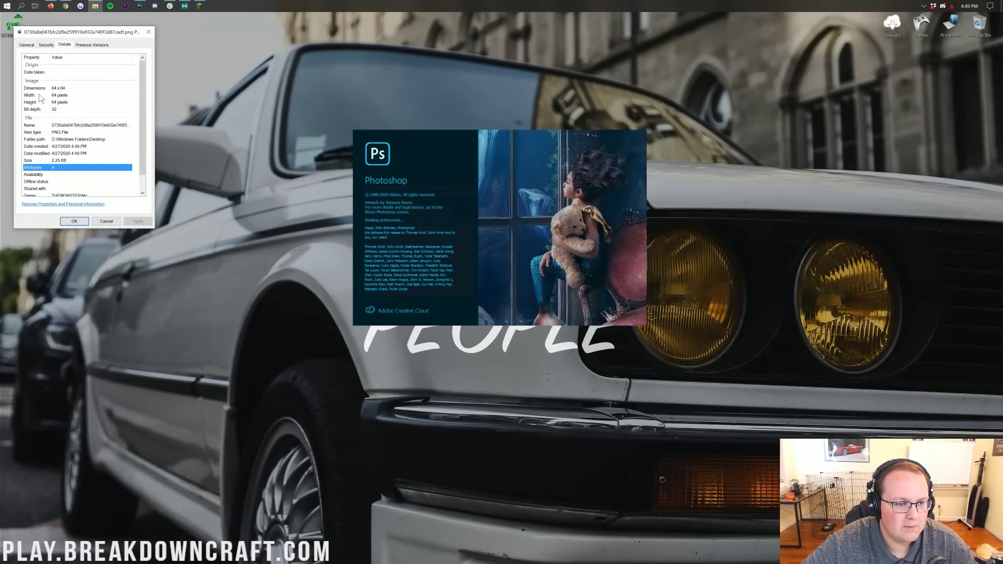
{"action": "left_click", "coordinate": [148, 32]}
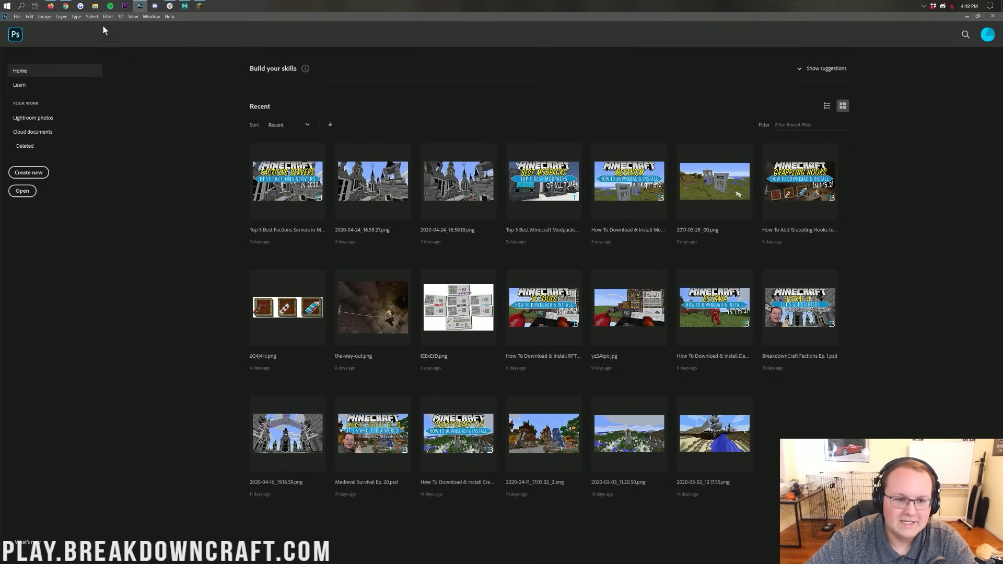
Open the downloaded skin PNG from the Desktop folder in Photoshop.
{"action": "left_click", "coordinate": [16, 18]}
{"action": "left_click", "coordinate": [35, 31]}
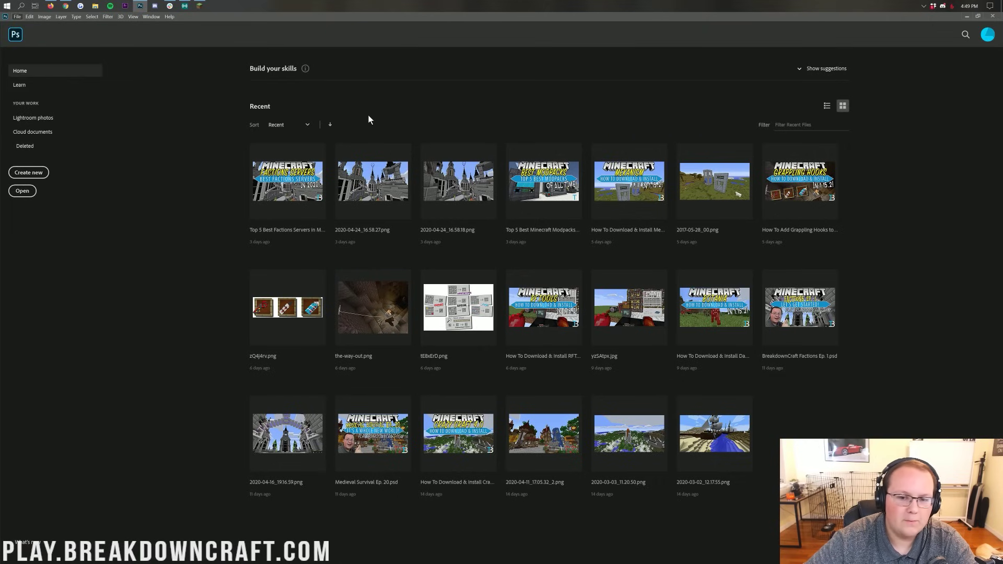
{"action": "key", "text": "ctrl+o"}
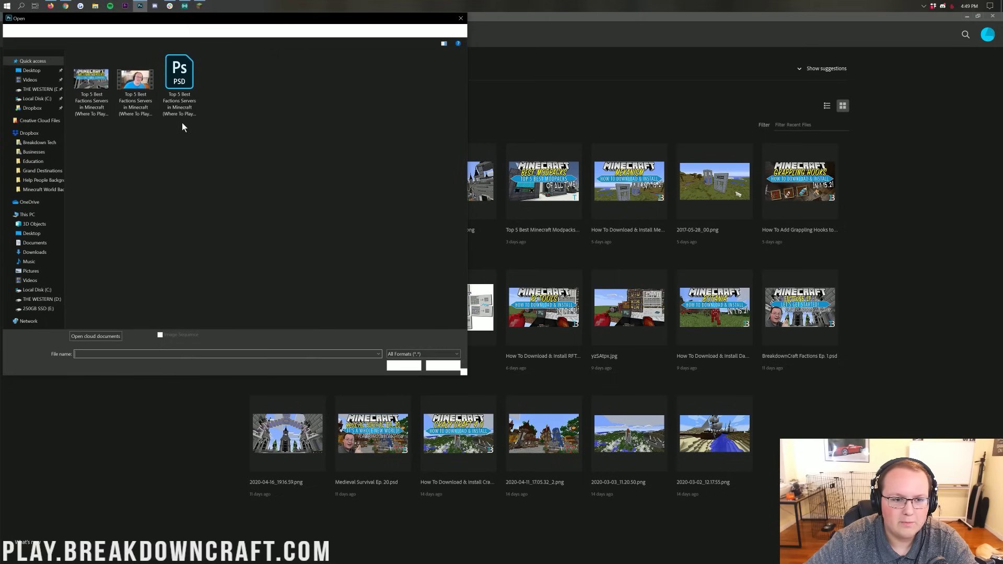
{"action": "left_click", "coordinate": [32, 72]}
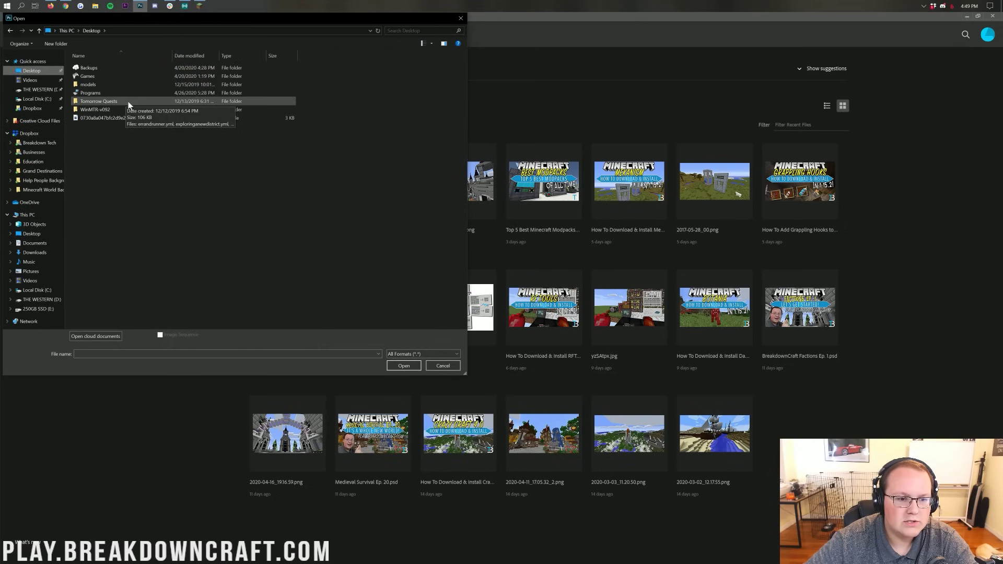
{"action": "double_click", "coordinate": [127, 120]}
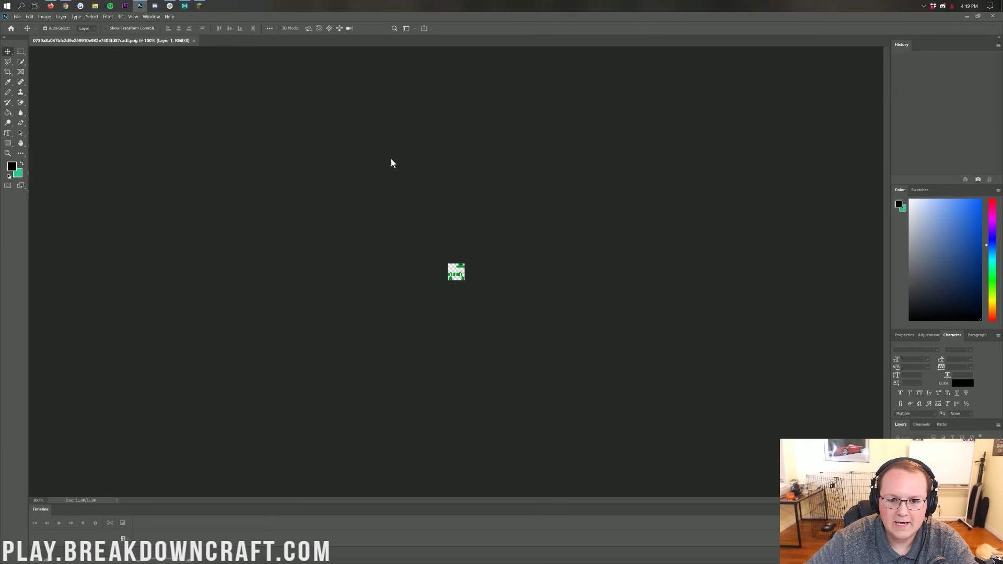
Examine the skin image's full body-part layout at 1600% magnification.
{"action": "key", "text": "ctrl+plus"}
{"action": "key", "text": "ctrl+plus"}
{"action": "key", "text": "ctrl+plus"}
{"action": "key", "text": "ctrl+plus"}
{"action": "key", "text": "ctrl+plus"}
{"action": "key", "text": "ctrl+plus"}
{"action": "key", "text": "ctrl+plus"}
{"action": "key", "text": "ctrl+plus"}
{"action": "key", "text": "ctrl+plus"}
{"action": "key", "text": "ctrl+plus"}
{"action": "key", "text": "ctrl+plus"}
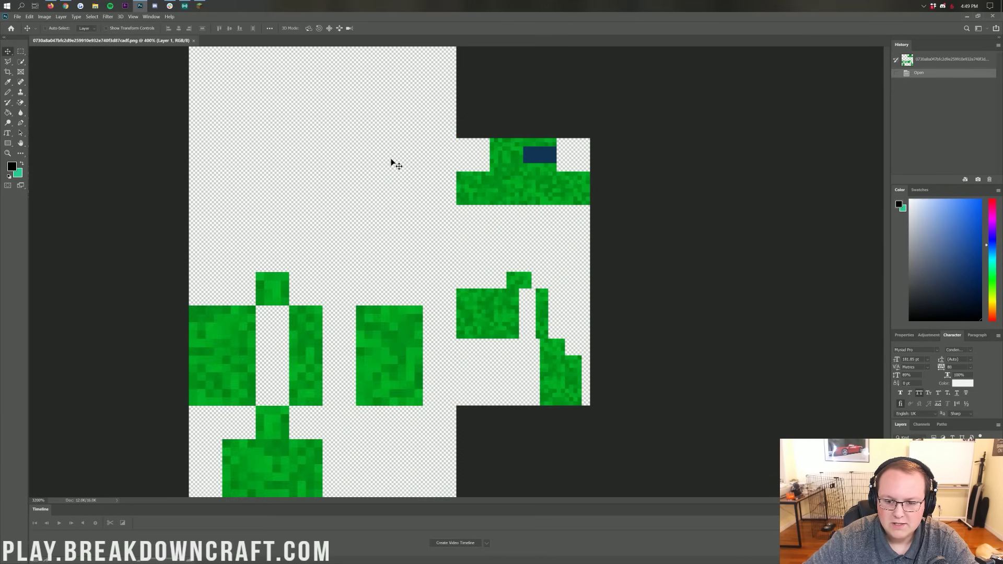
{"action": "key", "text": "ctrl+minus"}
{"action": "key", "text": "ctrl+minus"}
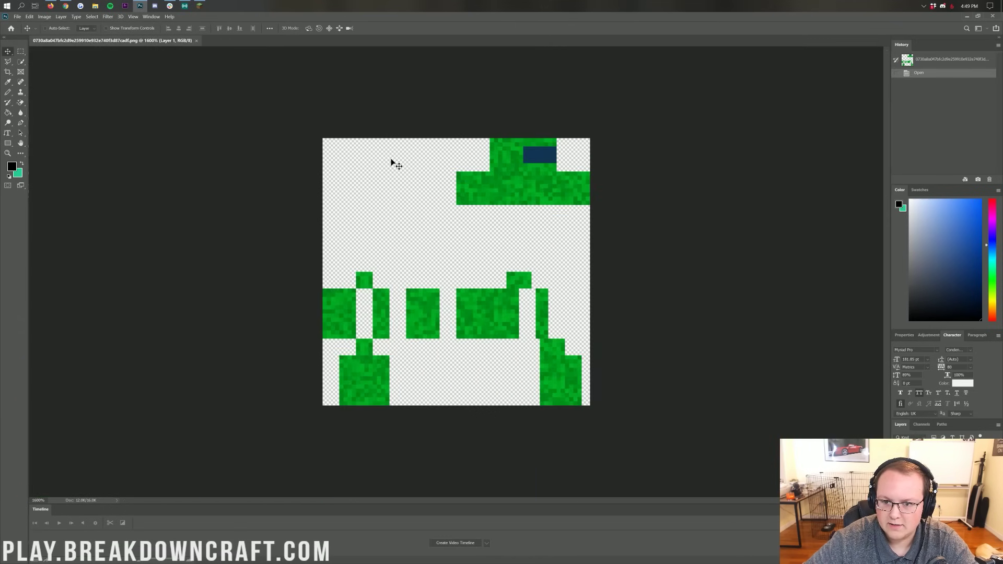
{"action": "key", "text": "ctrl+plus"}
{"action": "key", "text": "ctrl+plus"}
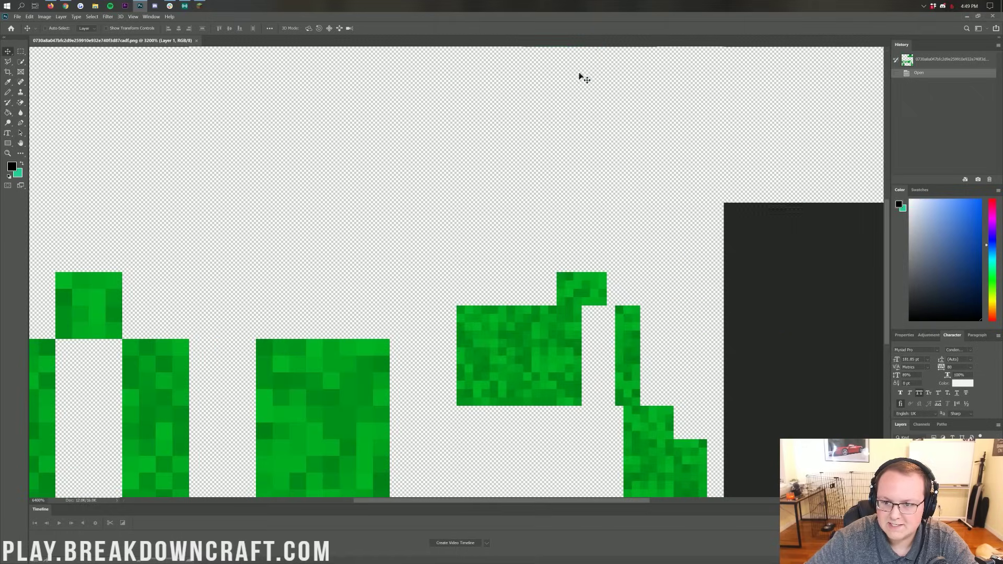
{"action": "key", "text": "ctrl+minus"}
{"action": "key", "text": "ctrl+minus"}
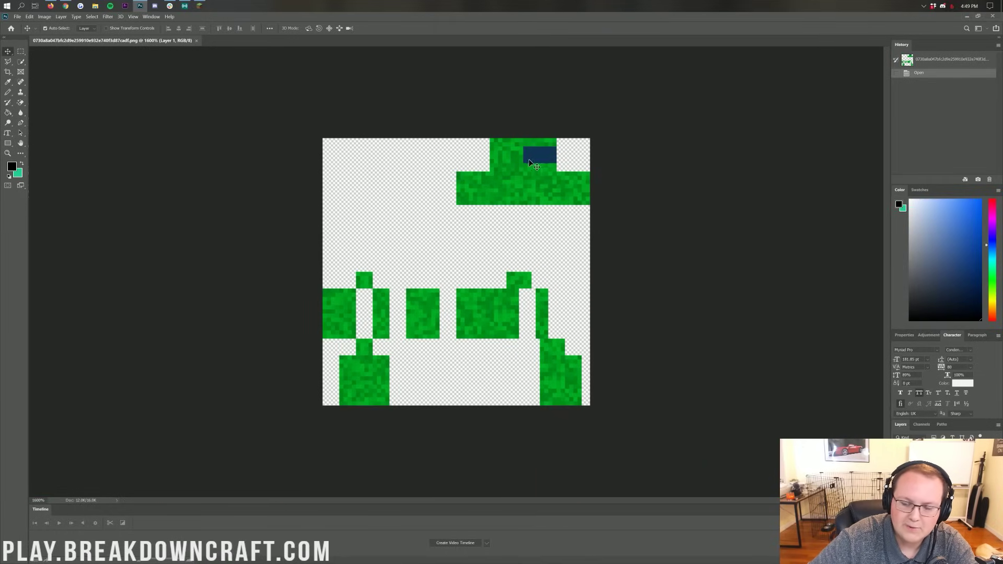
Switch to the Minecraft Launcher, change to the last listed account and open its Java Edition skins.
{"action": "left_click", "coordinate": [965, 17]}
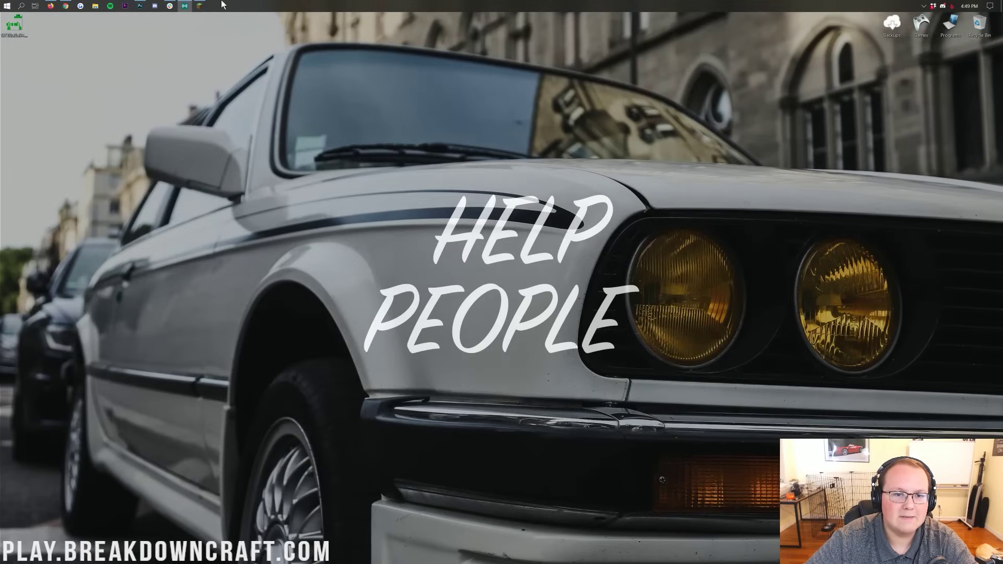
{"action": "left_click", "coordinate": [199, 5]}
{"action": "left_click", "coordinate": [311, 111]}
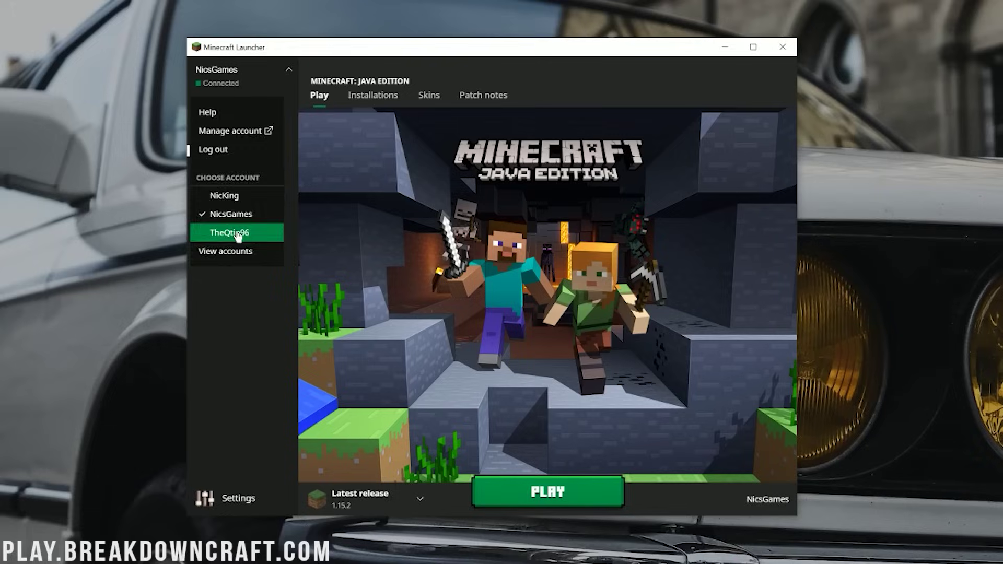
{"action": "left_click", "coordinate": [284, 224]}
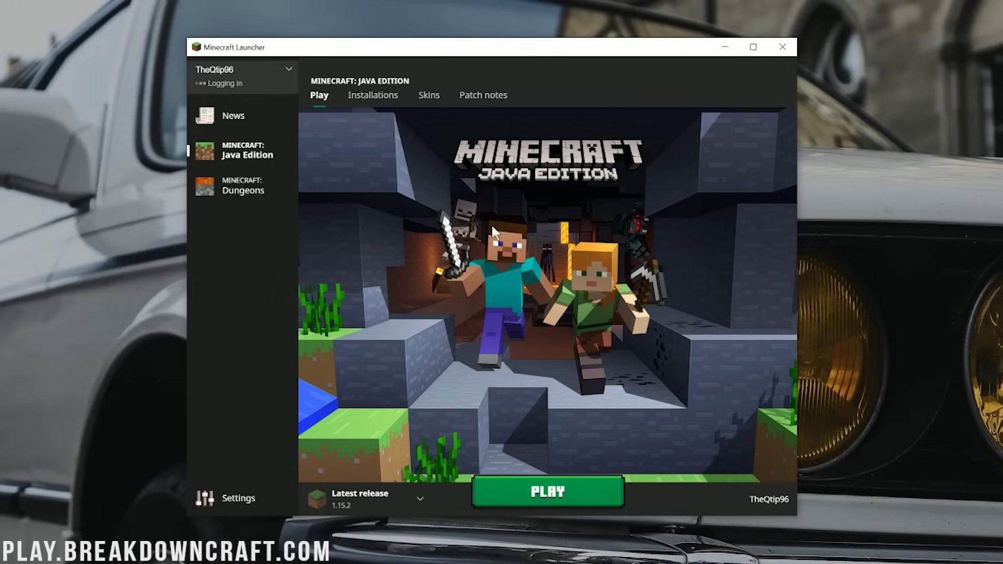
{"action": "left_click", "coordinate": [425, 97]}
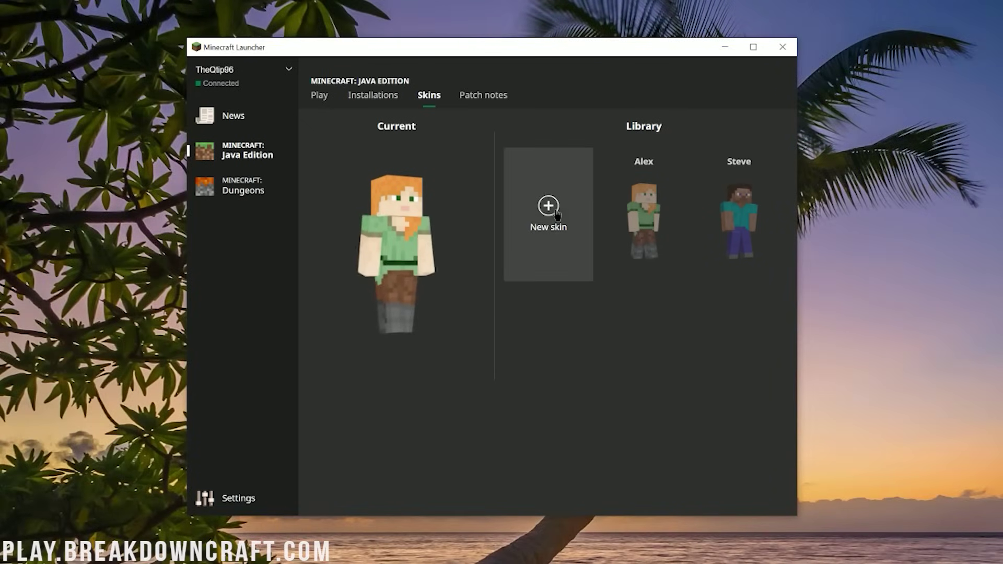
Start a new skin named "Grass Skin From Tutorial" with the Slim player model.
{"action": "left_click", "coordinate": [551, 209]}
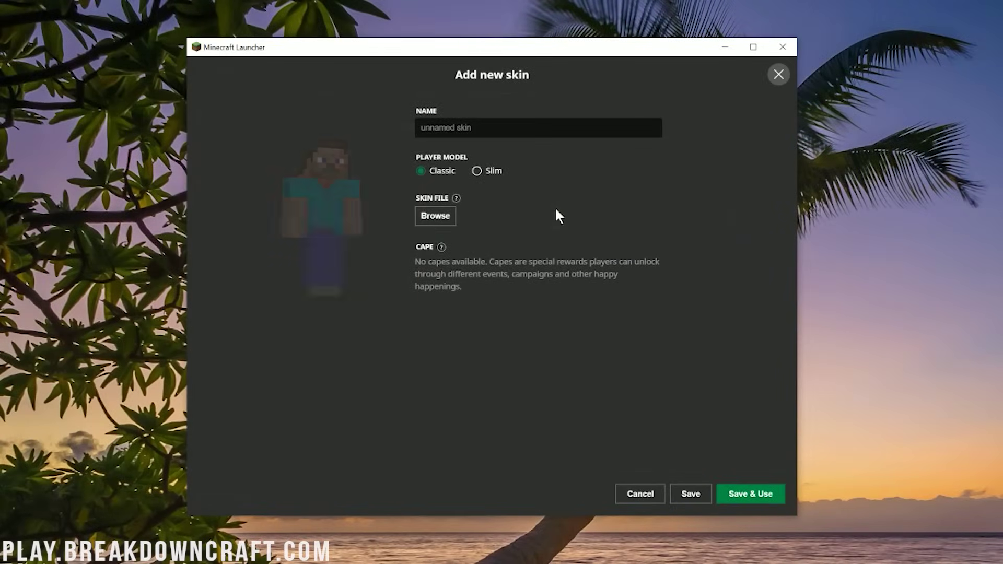
{"action": "left_click", "coordinate": [421, 128]}
{"action": "type", "text": "G"}
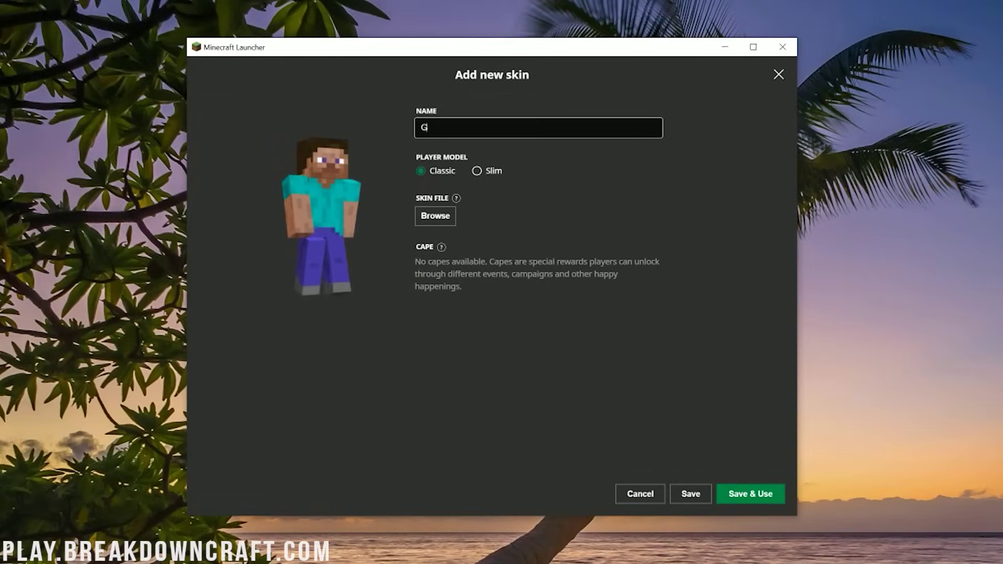
{"action": "type", "text": "rass Skin Fr"}
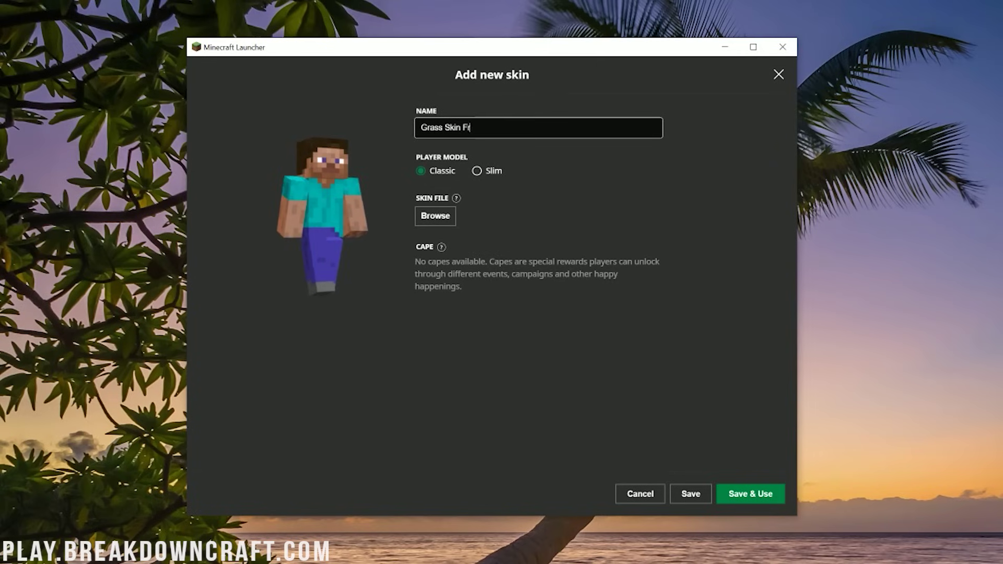
{"action": "type", "text": "om Tutorial"}
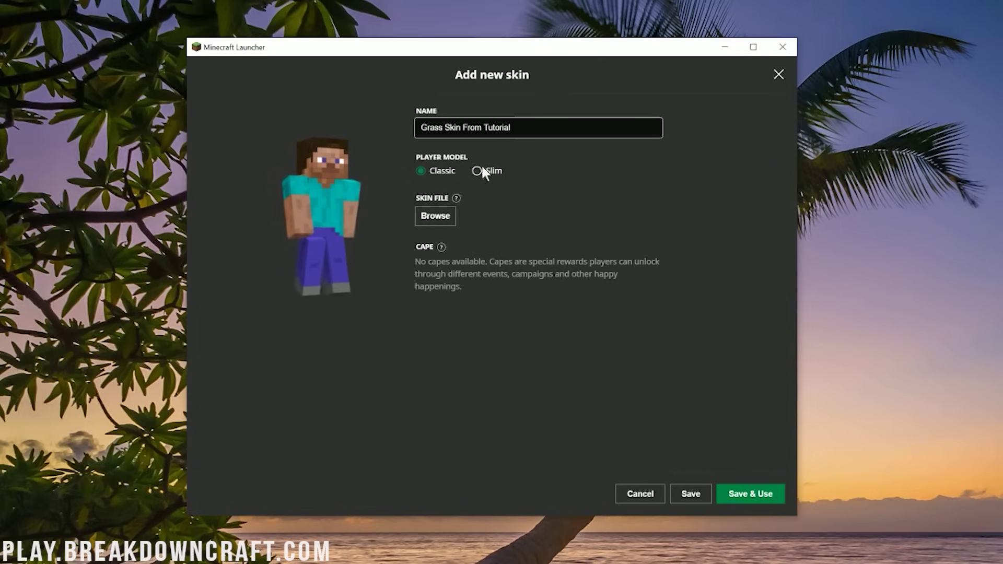
{"action": "left_click", "coordinate": [477, 171]}
{"action": "left_click", "coordinate": [444, 170]}
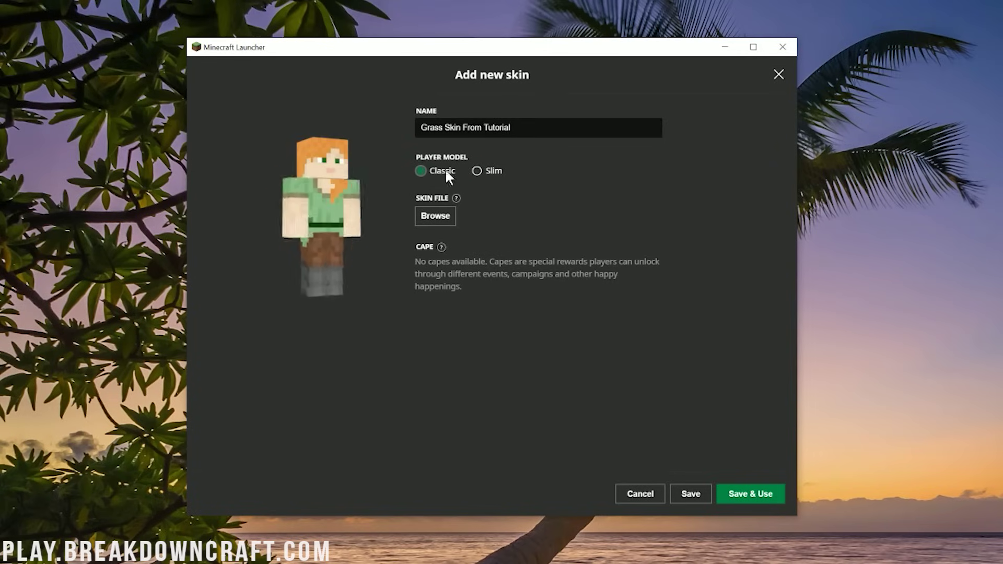
{"action": "left_click", "coordinate": [477, 171]}
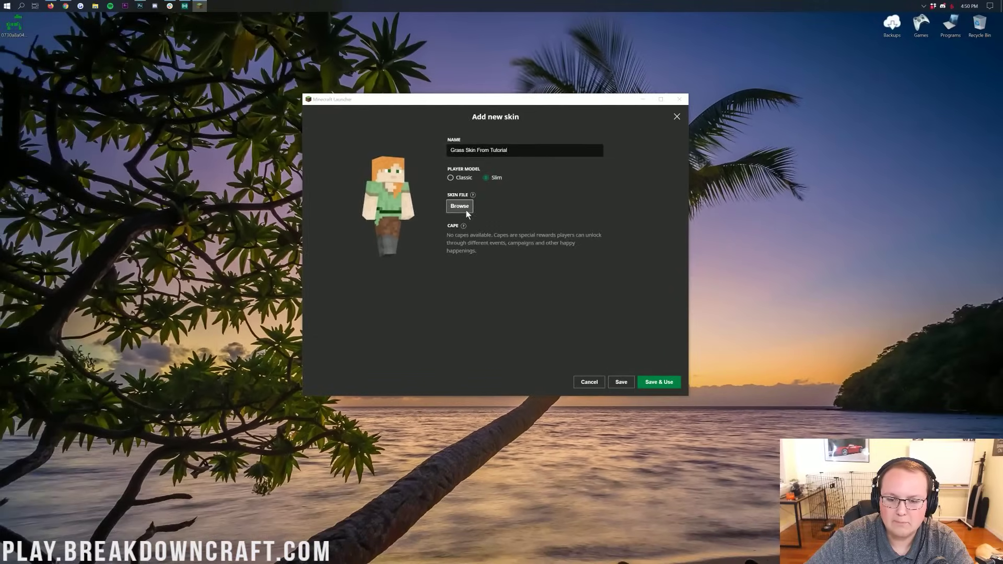
Load the downloaded green skin PNG from the Desktop folder as the skin file.
{"action": "left_click", "coordinate": [457, 214]}
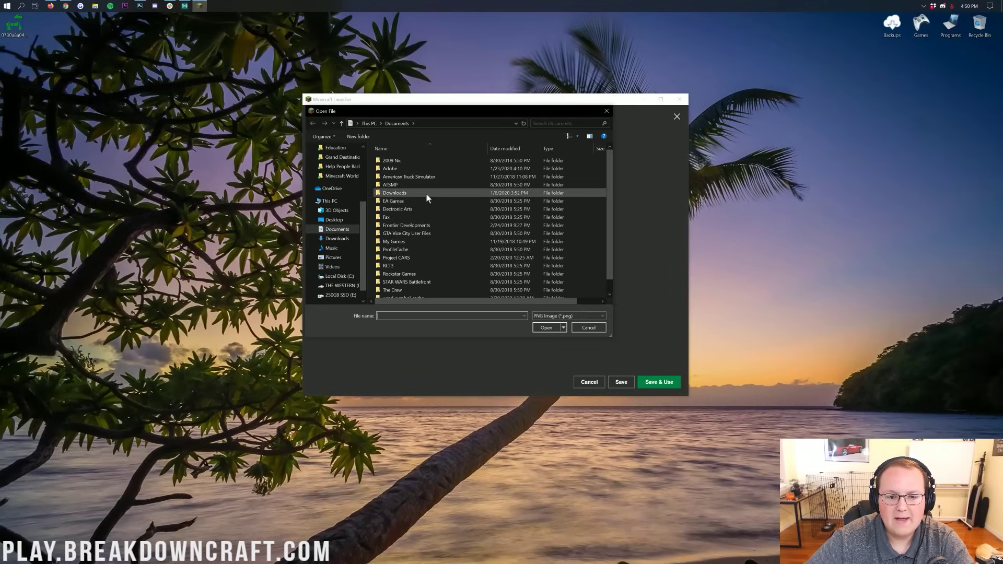
{"action": "left_click", "coordinate": [334, 220]}
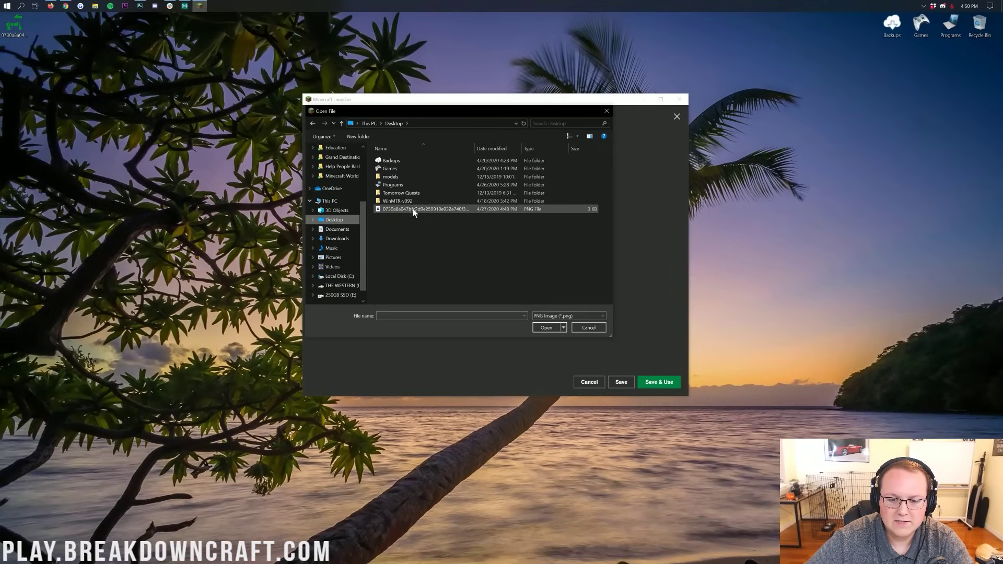
{"action": "double_click", "coordinate": [408, 207]}
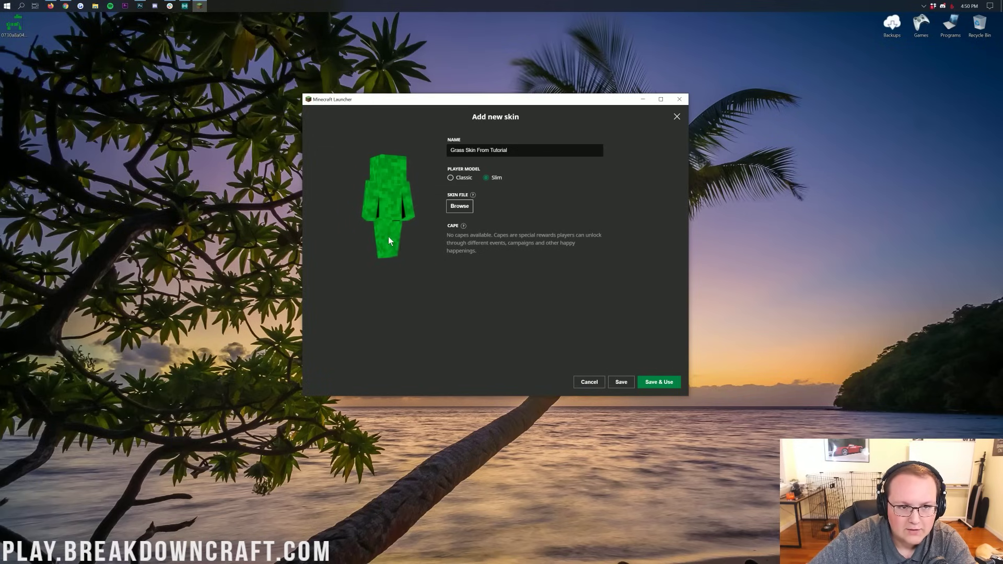
Switch to the Skindex editor in the browser and hide the outer layer so only the body layer is editable.
{"action": "left_click", "coordinate": [62, 8]}
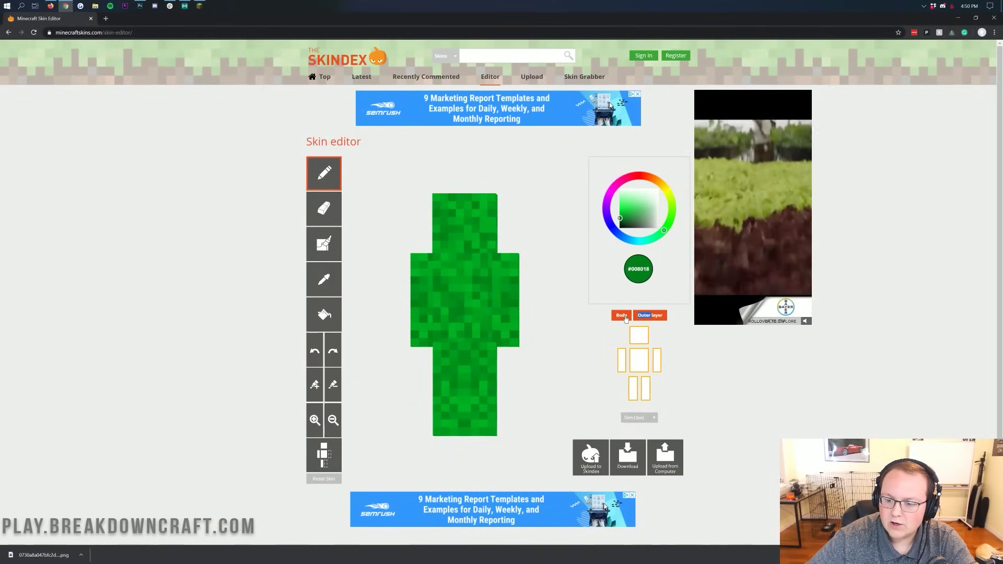
{"action": "left_click", "coordinate": [635, 320]}
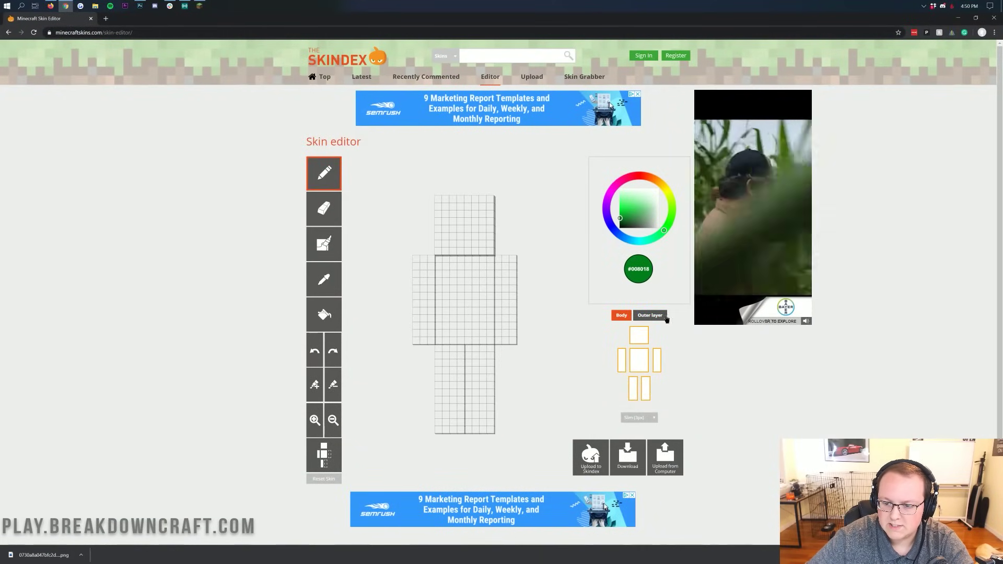
{"action": "left_click", "coordinate": [665, 317]}
{"action": "left_click", "coordinate": [642, 319]}
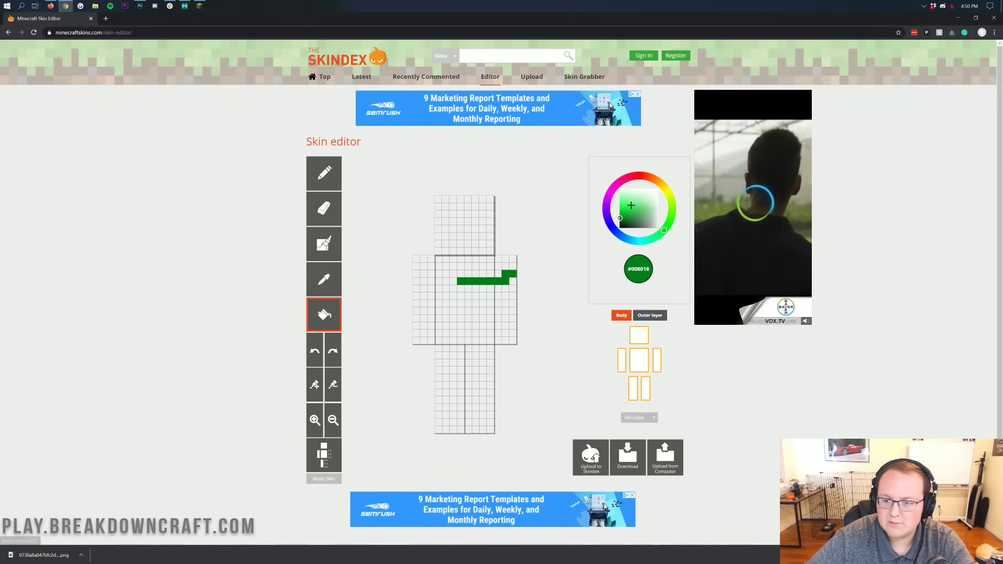
Fill the front of the body layer's head, torso, arms and legs with purple #800070.
{"action": "left_click", "coordinate": [609, 195]}
{"action": "left_click", "coordinate": [452, 231]}
{"action": "left_click", "coordinate": [465, 303]}
{"action": "left_click", "coordinate": [423, 303]}
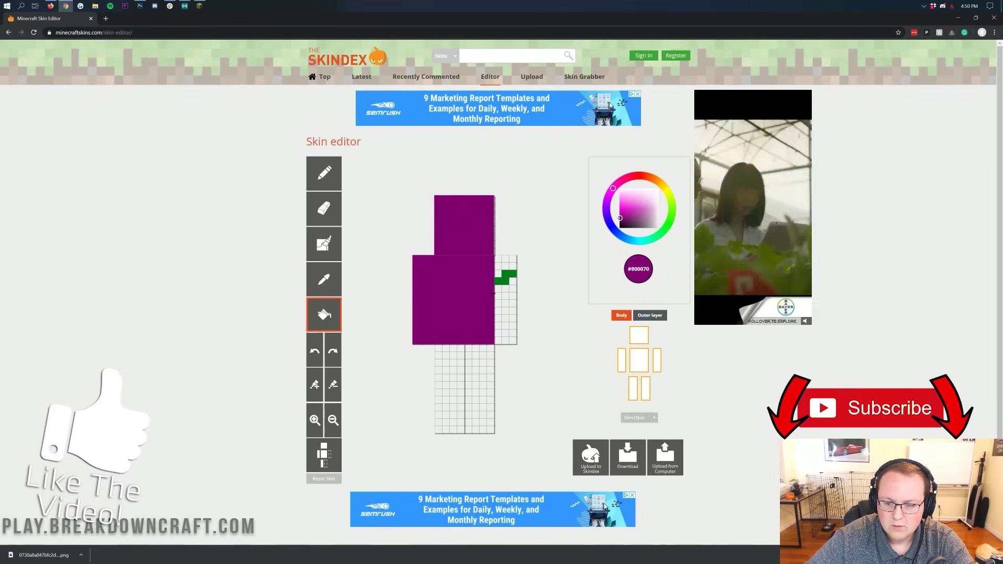
{"action": "left_click", "coordinate": [505, 308]}
{"action": "left_click", "coordinate": [478, 387]}
{"action": "left_click", "coordinate": [454, 381]}
Fill the back and one side of the body layer's head, torso, arms and legs with the same purple.
{"action": "left_click_drag", "start_coordinate": [399, 262], "coordinate": [470, 251]}
{"action": "left_click", "coordinate": [478, 235]}
{"action": "left_click", "coordinate": [498, 295]}
{"action": "left_click", "coordinate": [453, 301]}
{"action": "left_click", "coordinate": [475, 298]}
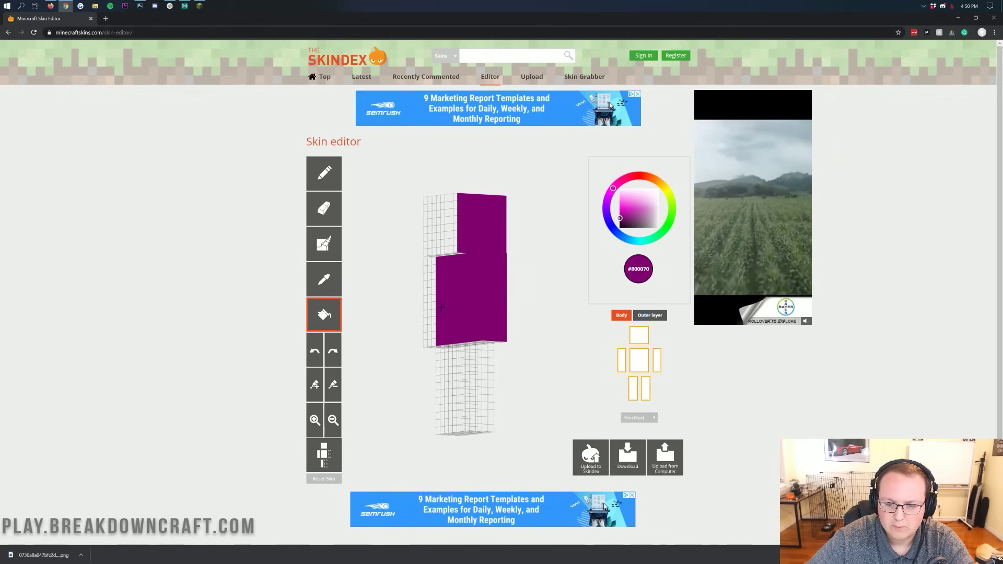
{"action": "left_click", "coordinate": [432, 305]}
{"action": "left_click", "coordinate": [441, 238]}
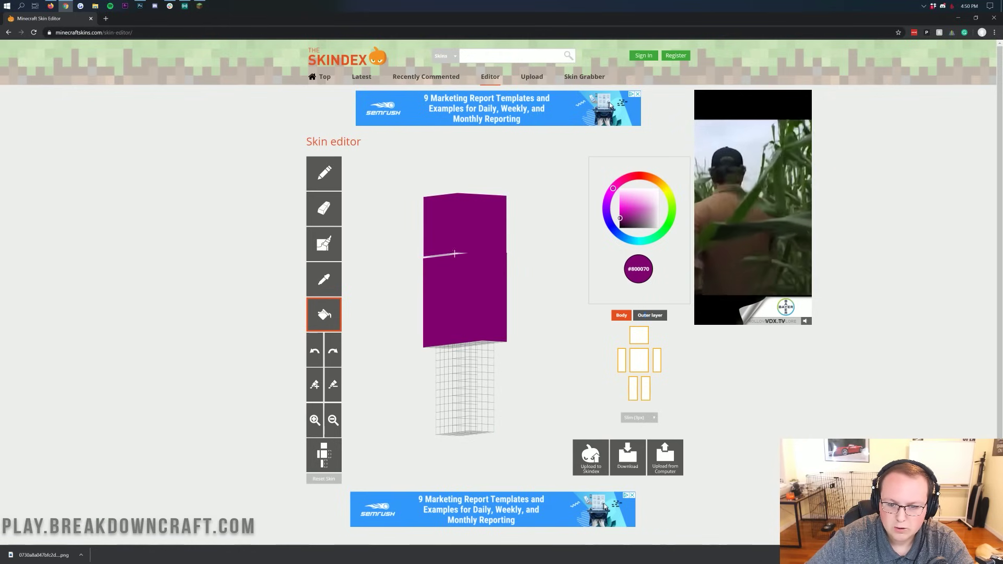
{"action": "left_click", "coordinate": [475, 374]}
{"action": "left_click", "coordinate": [444, 386]}
{"action": "left_click", "coordinate": [461, 385]}
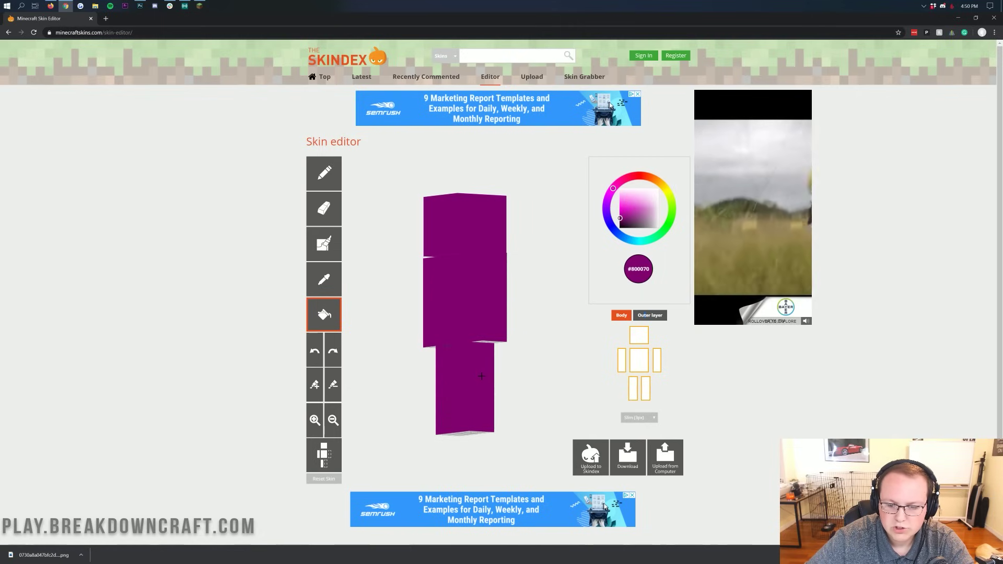
Fill the remaining end faces and the opposite side of the head, arm and leg with purple #800070.
{"action": "right_click_drag", "start_coordinate": [470, 313], "coordinate": [585, 397]}
{"action": "left_click", "coordinate": [493, 308]}
{"action": "left_click", "coordinate": [463, 267]}
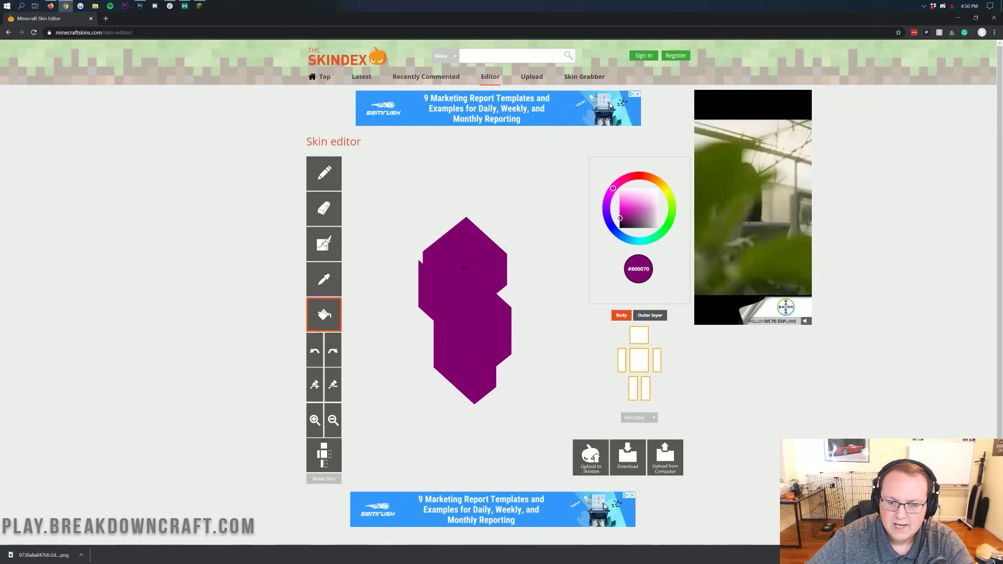
{"action": "right_click_drag", "start_coordinate": [480, 227], "coordinate": [484, 260]}
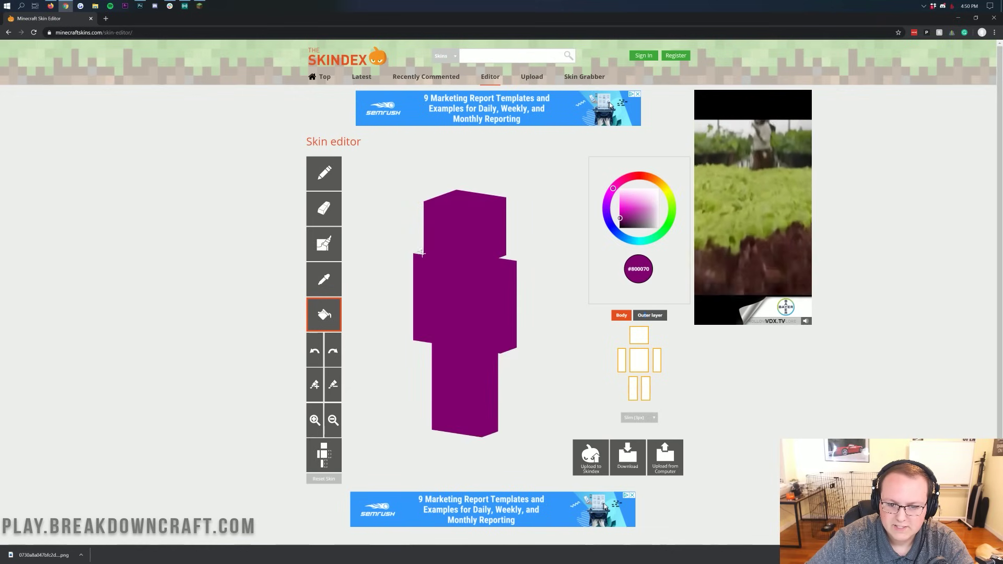
{"action": "right_click_drag", "start_coordinate": [422, 253], "coordinate": [469, 256]}
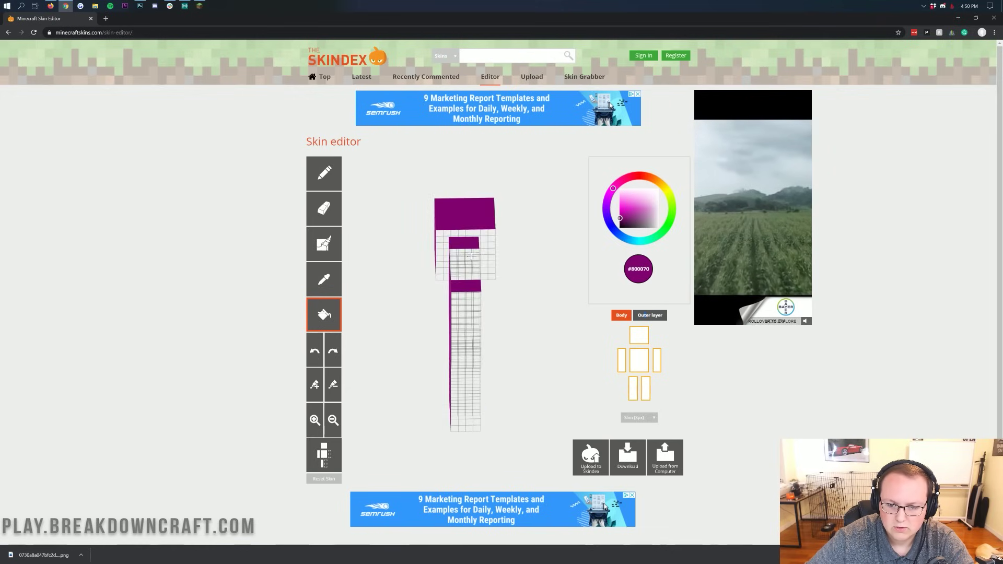
{"action": "left_click", "coordinate": [470, 257]}
{"action": "left_click", "coordinate": [466, 326]}
{"action": "left_click", "coordinate": [465, 392]}
{"action": "right_click_drag", "start_coordinate": [465, 393], "coordinate": [430, 368]}
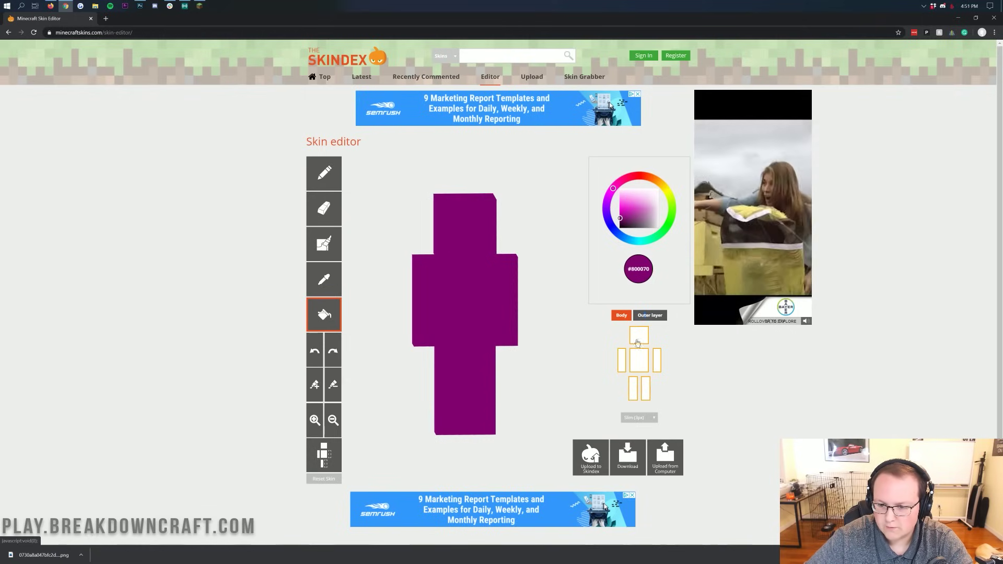
Show the outer layer over the purple body again and download the completed skin.
{"action": "left_click", "coordinate": [638, 317]}
{"action": "left_click", "coordinate": [632, 454]}
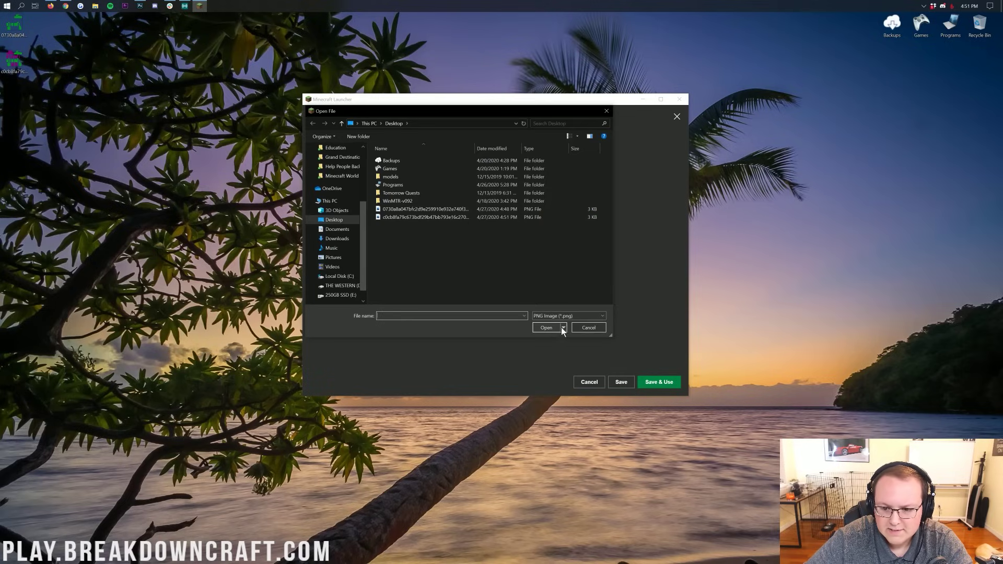
Try the newly downloaded PNG as the skin file in the Minecraft Launcher, check it in Photos and discard the new skin form.
{"action": "double_click", "coordinate": [389, 217]}
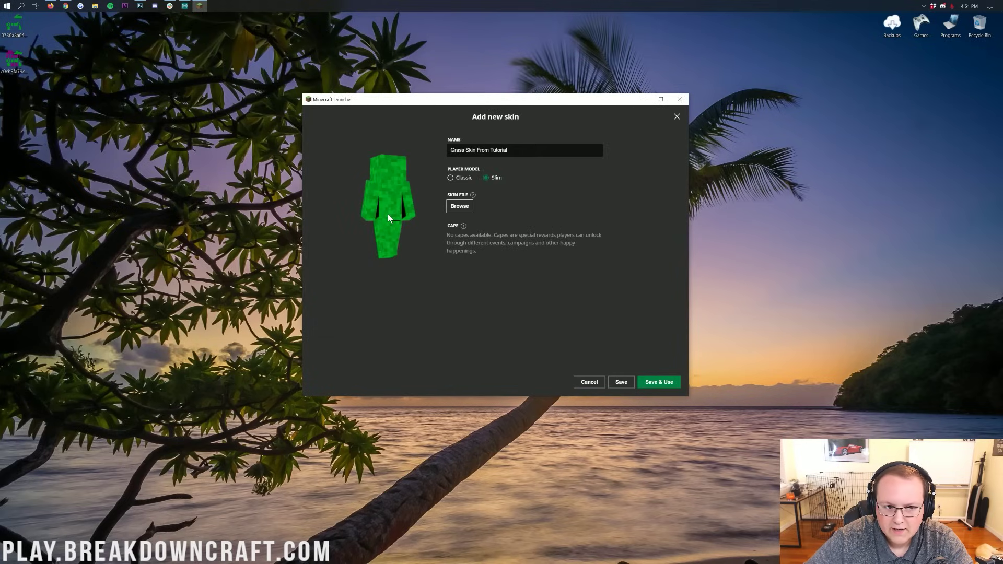
{"action": "double_click", "coordinate": [16, 62]}
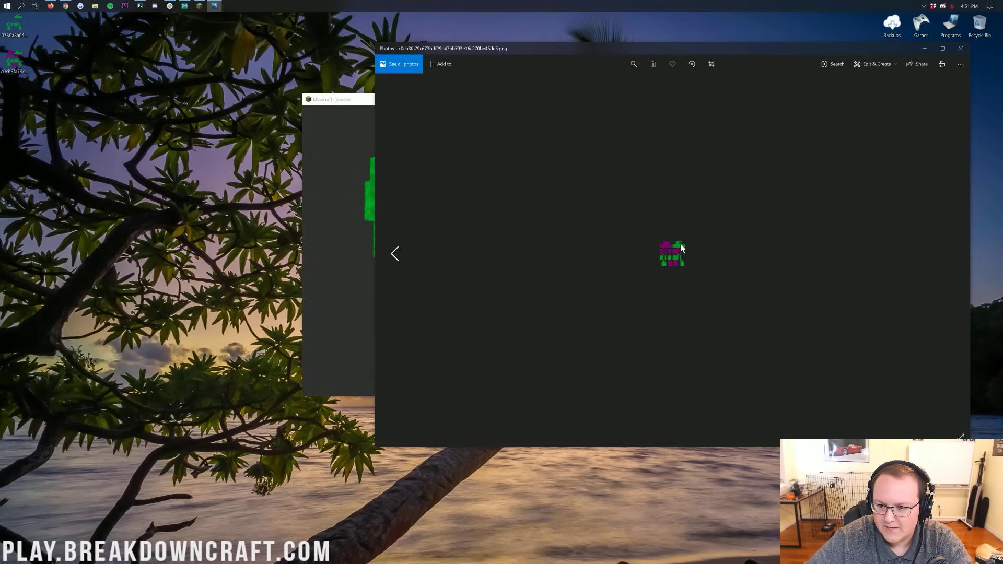
{"action": "left_click", "coordinate": [960, 48]}
{"action": "left_click", "coordinate": [590, 381]}
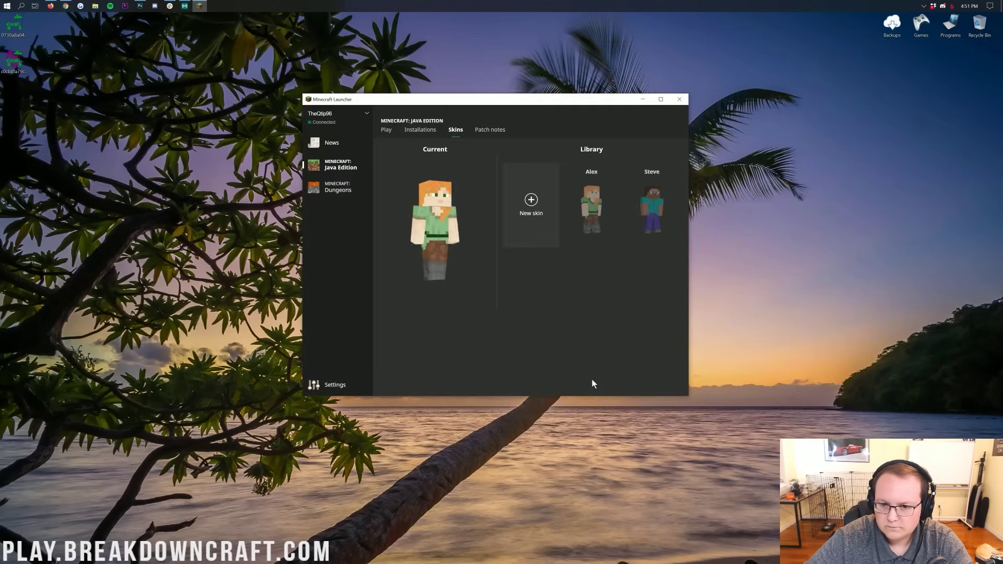
Add a new skin from the downloaded c0cb8fa79c… PNG with the Slim player model, name it "Tutorial Skin", and save and use it.
{"action": "left_click", "coordinate": [531, 203]}
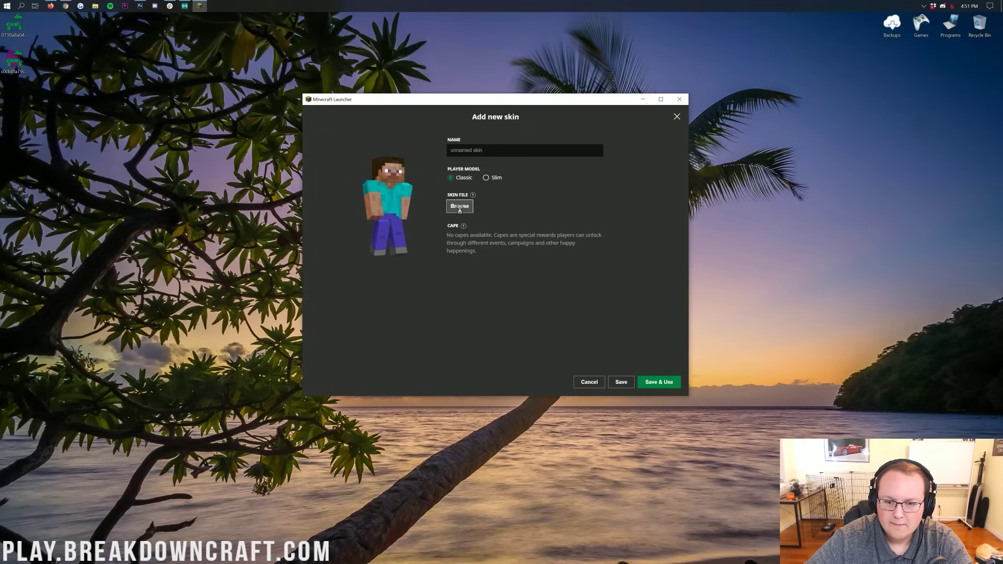
{"action": "double_click", "coordinate": [403, 217]}
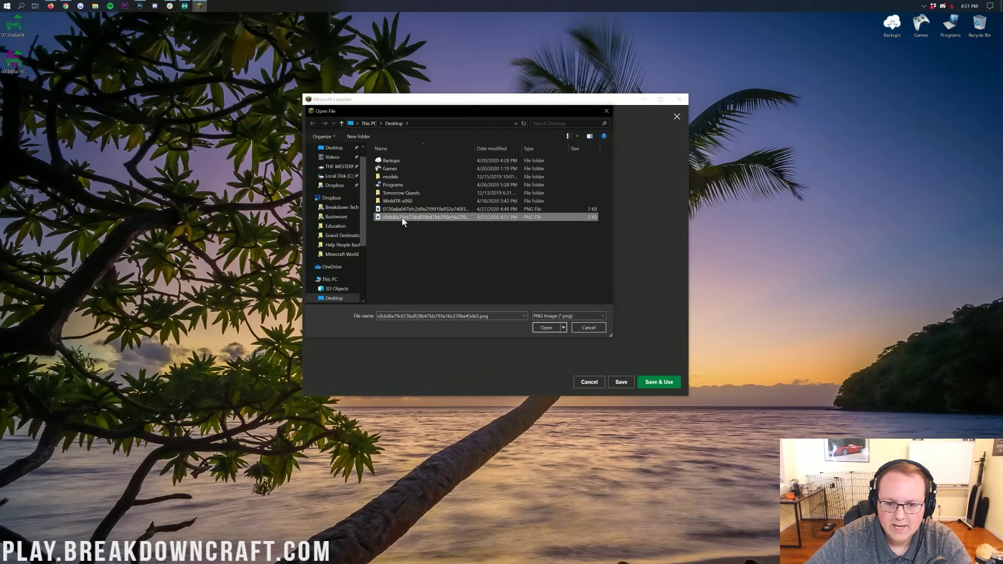
{"action": "left_click", "coordinate": [471, 151]}
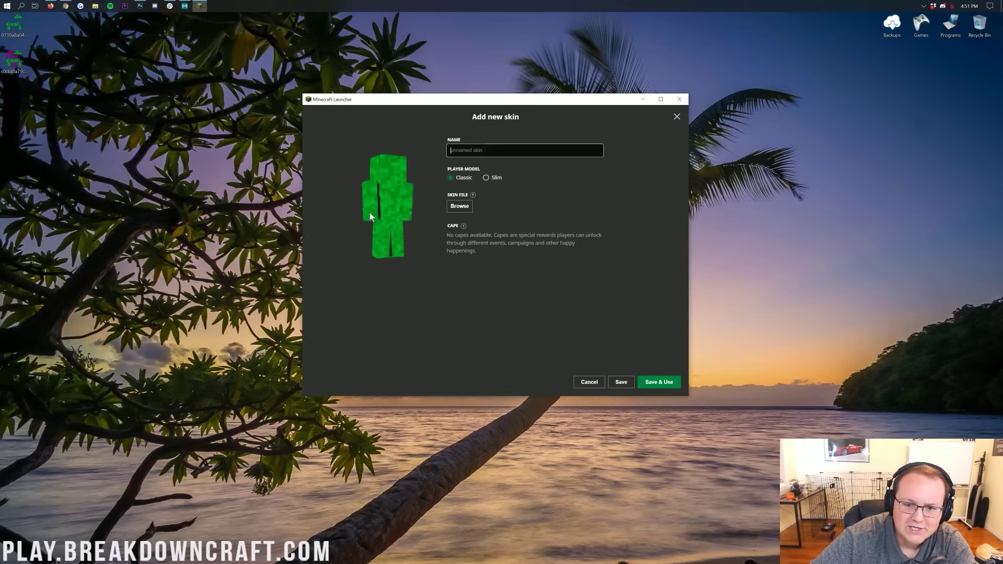
{"action": "left_click", "coordinate": [490, 180]}
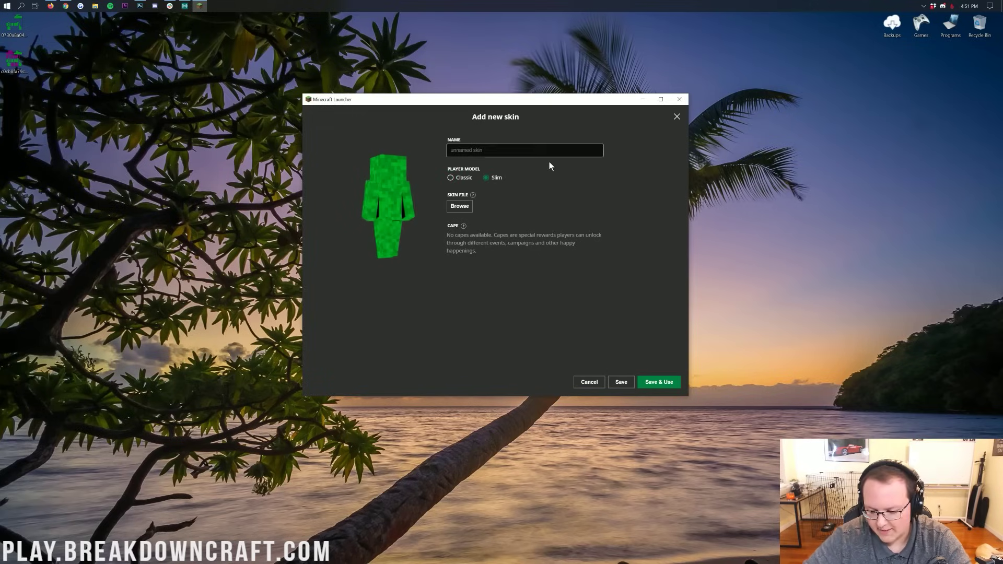
{"action": "type", "text": "Tutorial"}
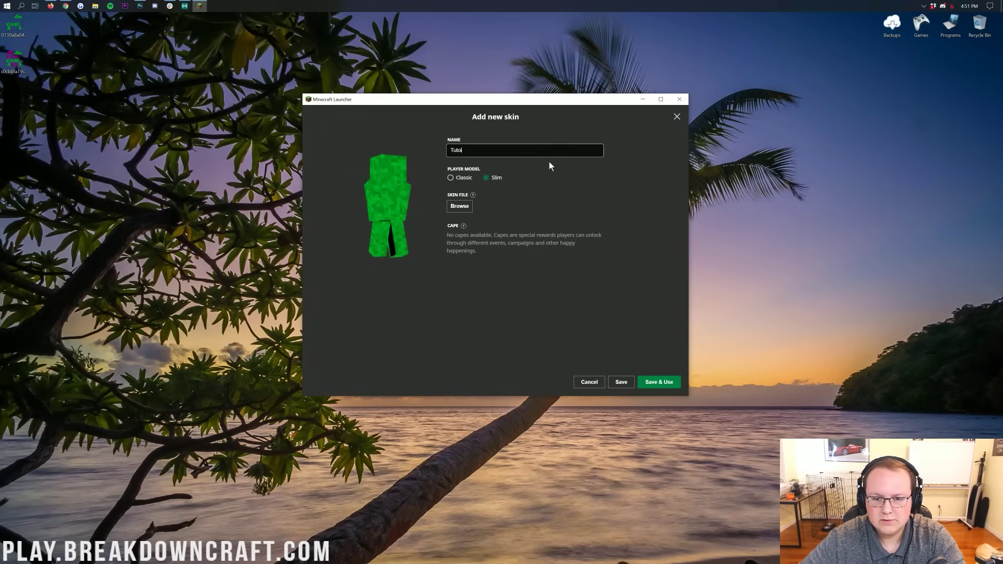
{"action": "type", "text": " Skin"}
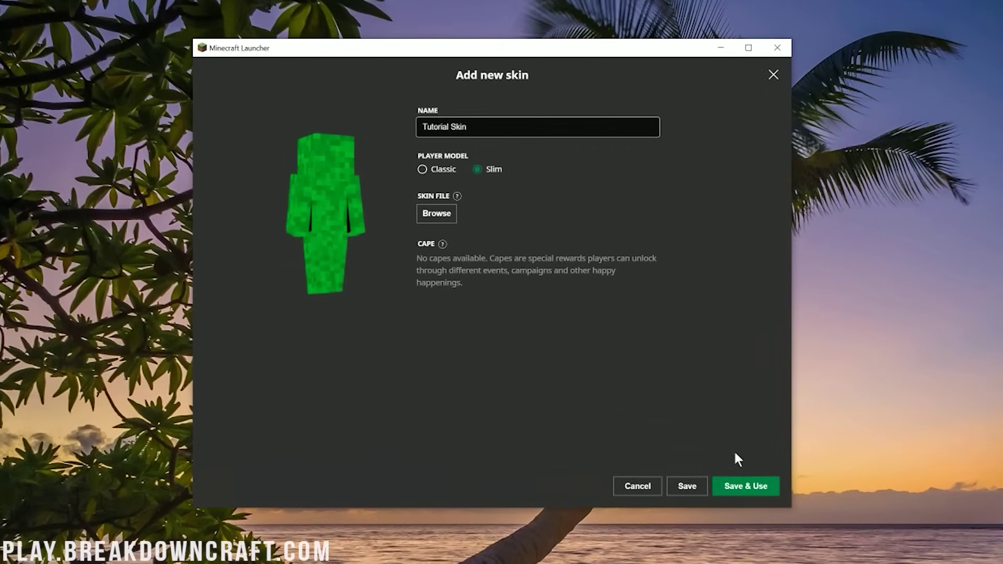
{"action": "left_click", "coordinate": [737, 487]}
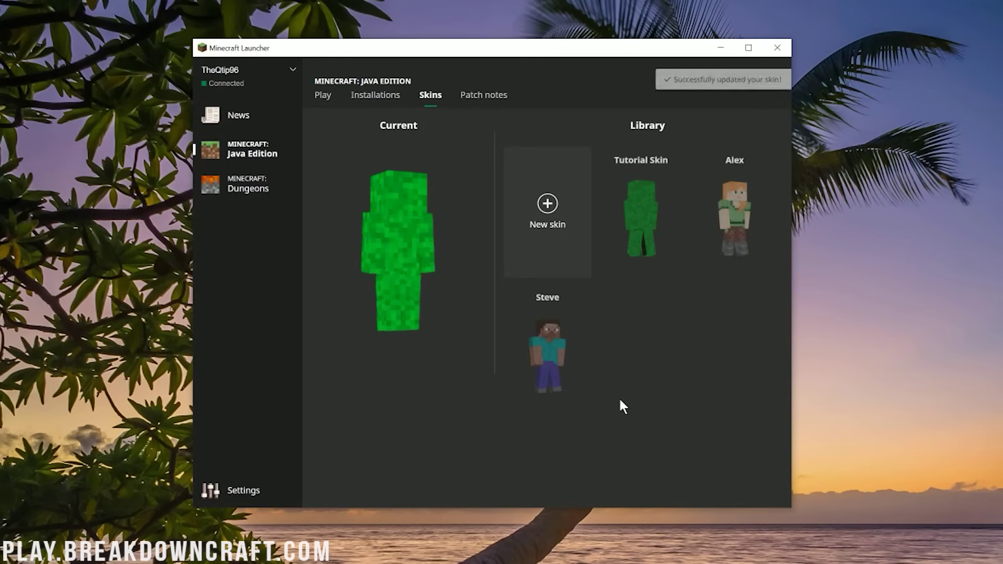
Launch the latest Minecraft release, join the Play.BreakdownCraft.com multiplayer server and check its player list.
{"action": "left_click", "coordinate": [322, 96]}
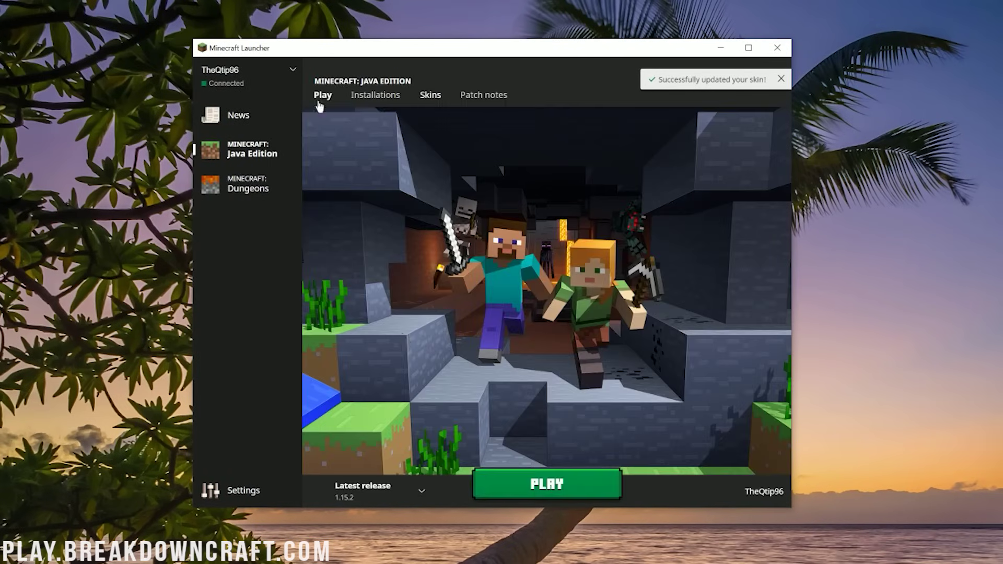
{"action": "left_click", "coordinate": [538, 479]}
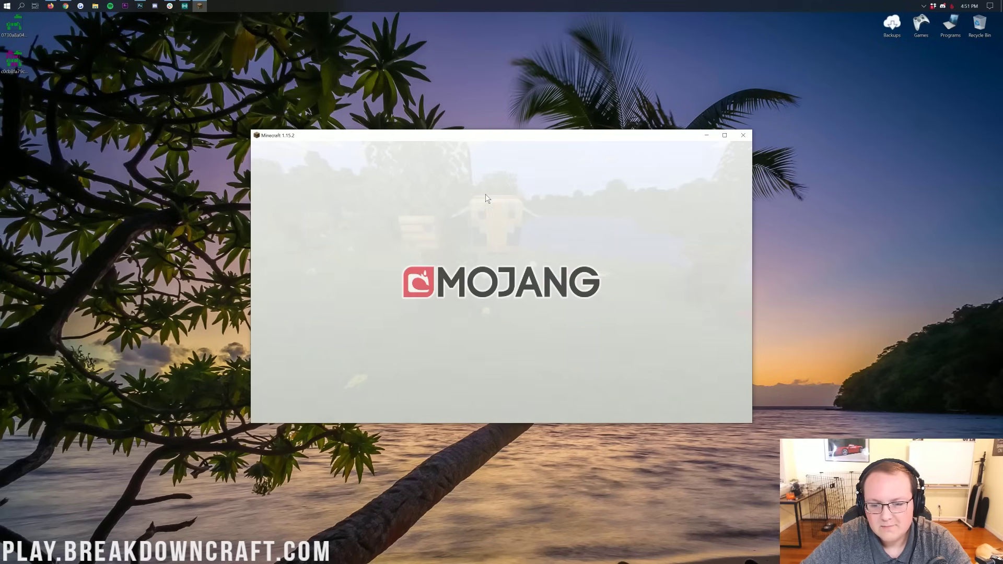
{"action": "left_click", "coordinate": [481, 295]}
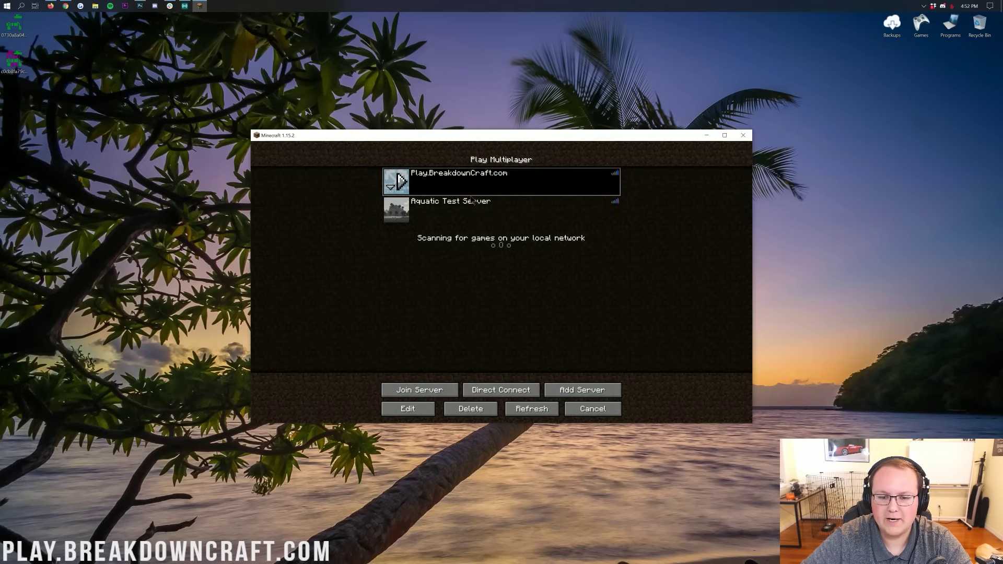
{"action": "double_click", "coordinate": [493, 187]}
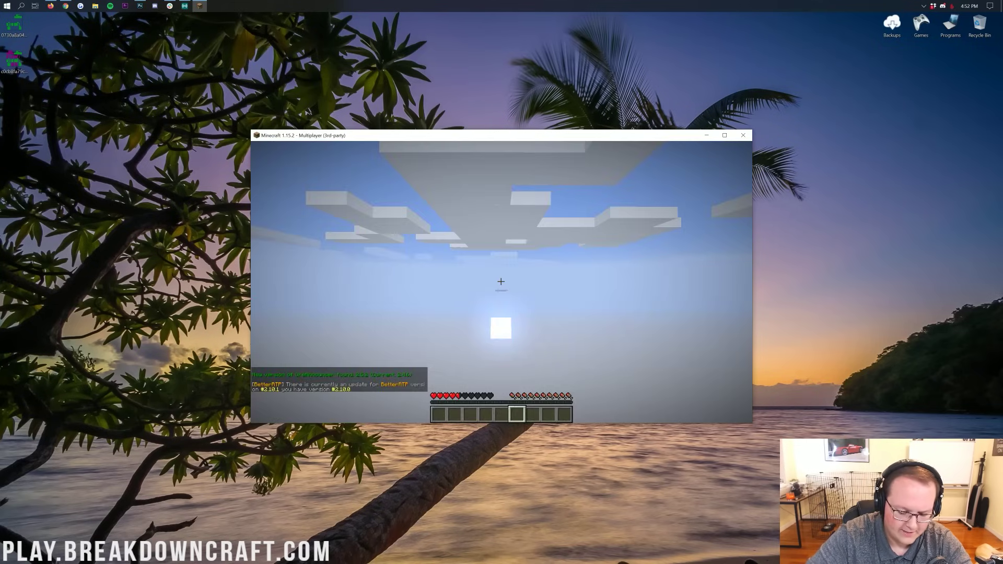
{"action": "key", "text": "Tab"}
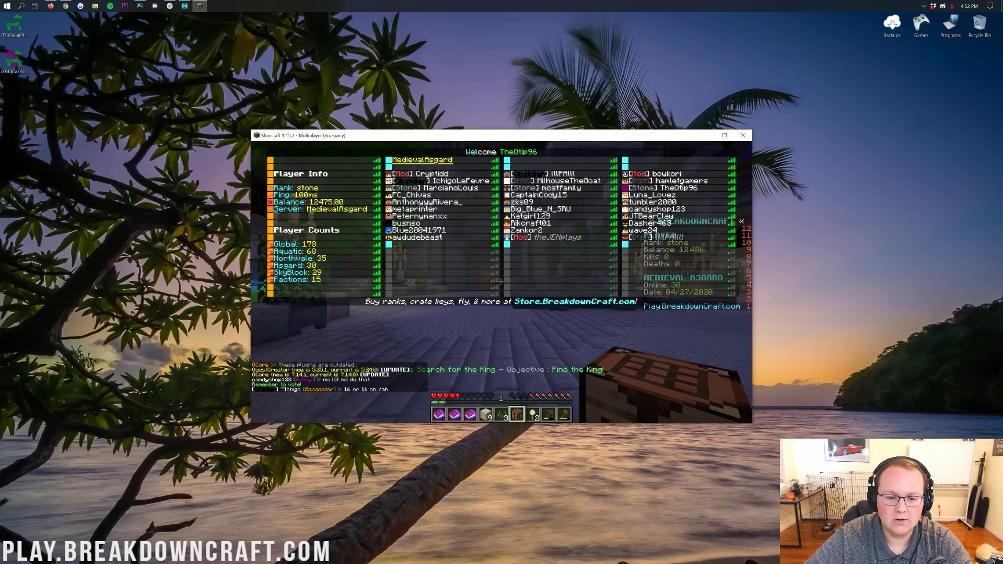
{"action": "key", "text": "Tab"}
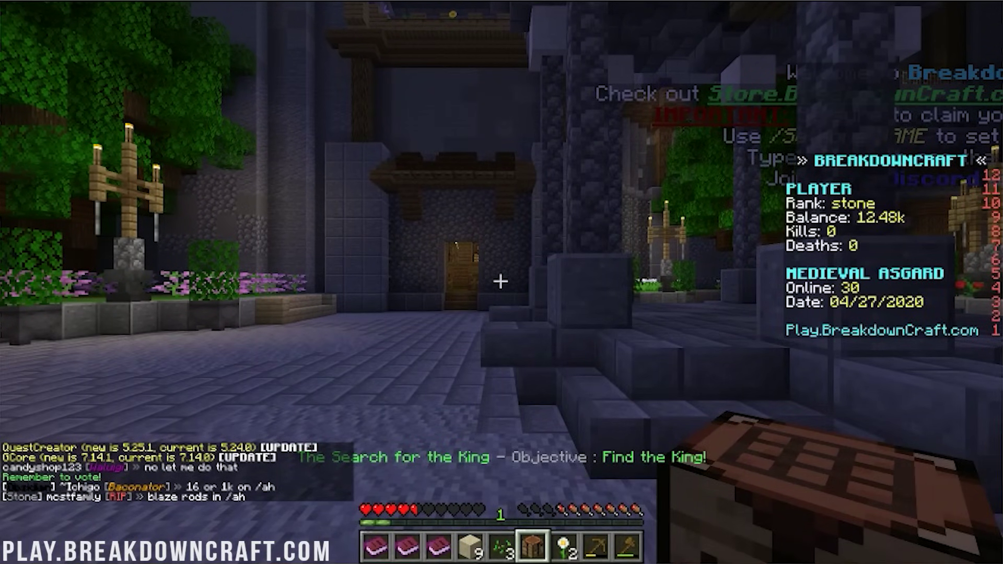
Switch the game camera to third-person view to show the character wearing the skin.
{"action": "key", "text": "F3"}
{"action": "key", "text": "F3"}
{"action": "key", "text": "F1"}
{"action": "key", "text": "F1"}
{"action": "key", "text": "F2"}
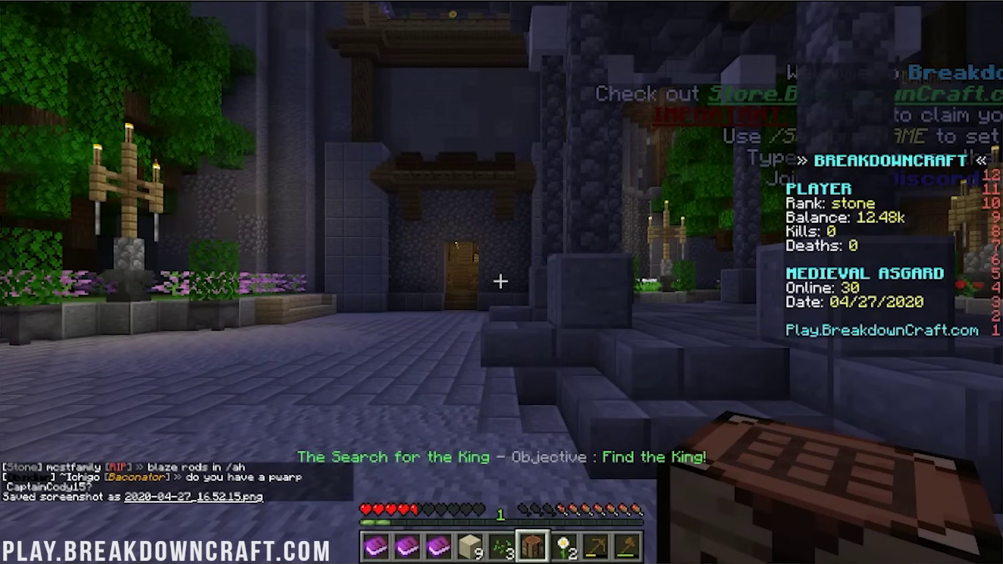
{"action": "key", "text": "F5"}
{"action": "key", "text": "F5"}
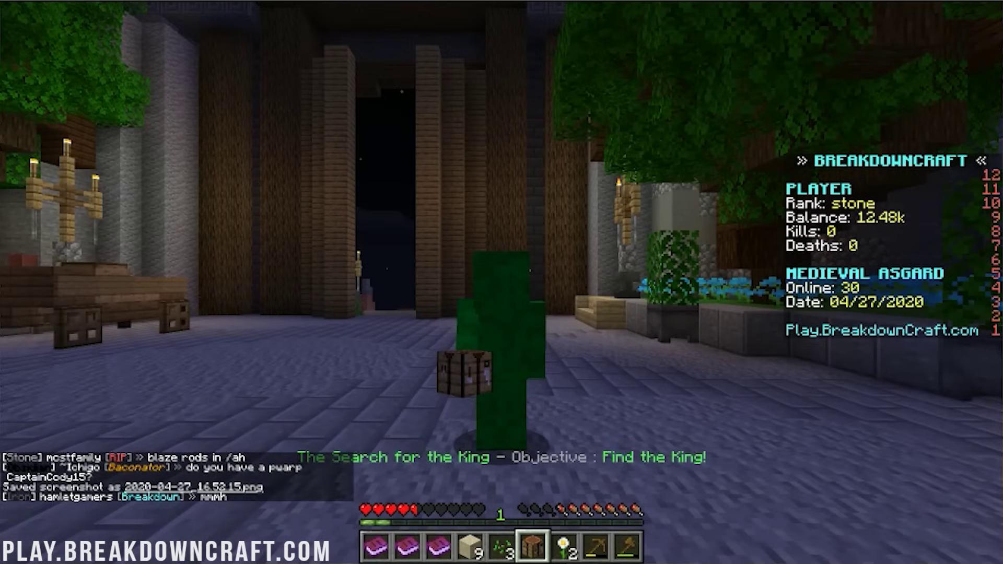
Walk the character around the server's spawn courtyard and examine how the skin looks in motion.
{"action": "key", "text": "w"}
{"action": "key", "text": "a"}
{"action": "key", "text": "w"}
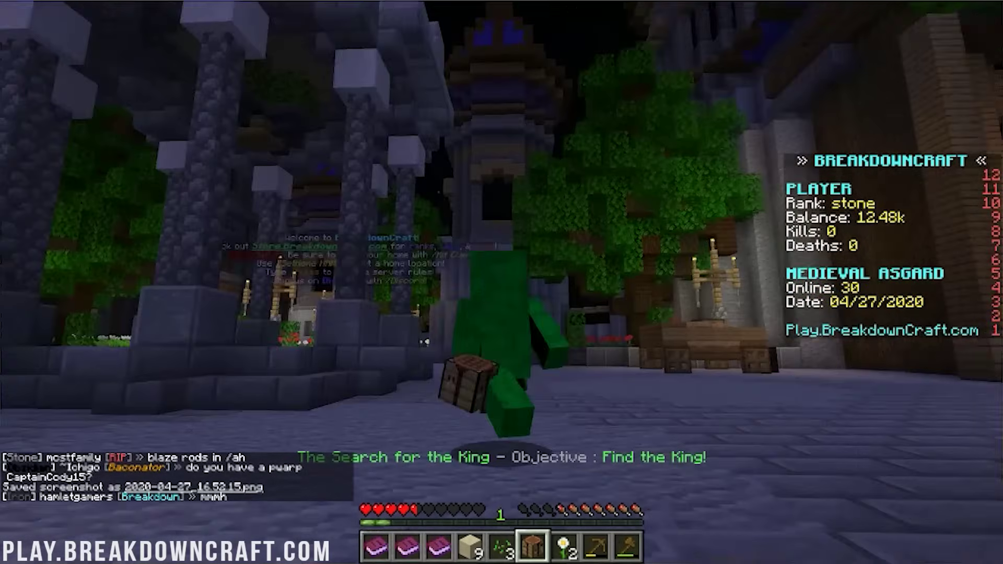
{"action": "key", "text": "w"}
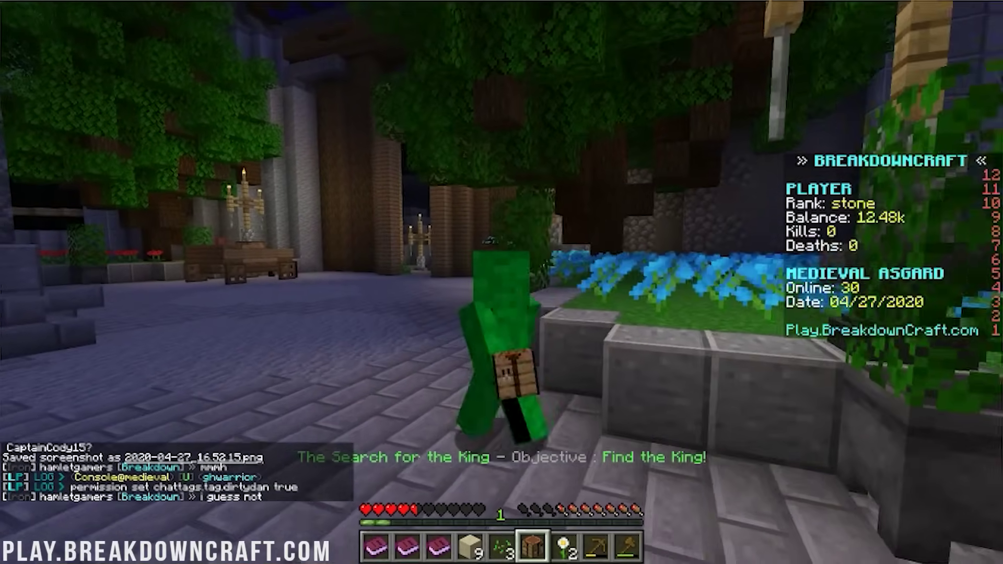
{"action": "key", "text": "w"}
{"action": "key", "text": "space"}
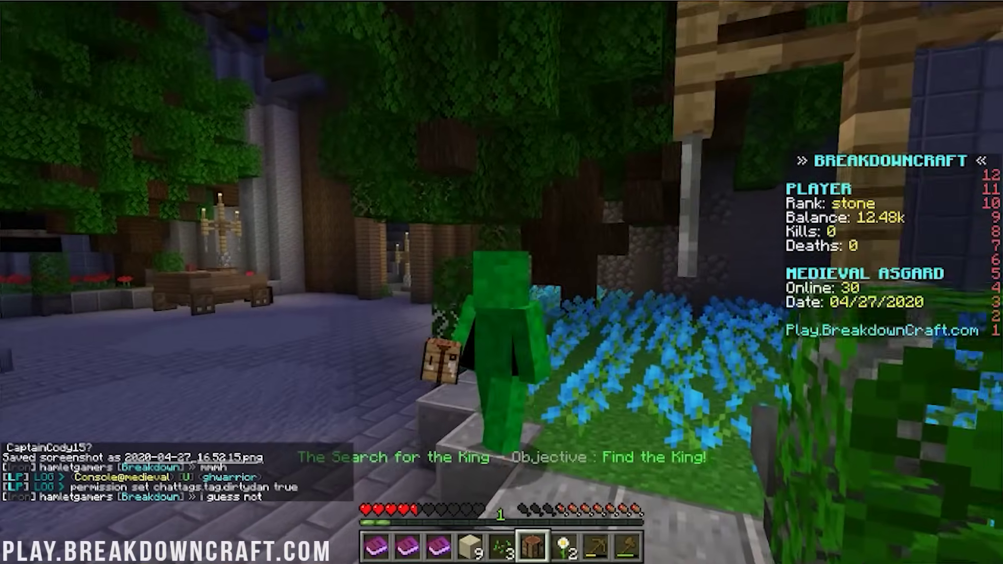
{"action": "key", "text": "a"}
{"action": "key", "text": "w"}
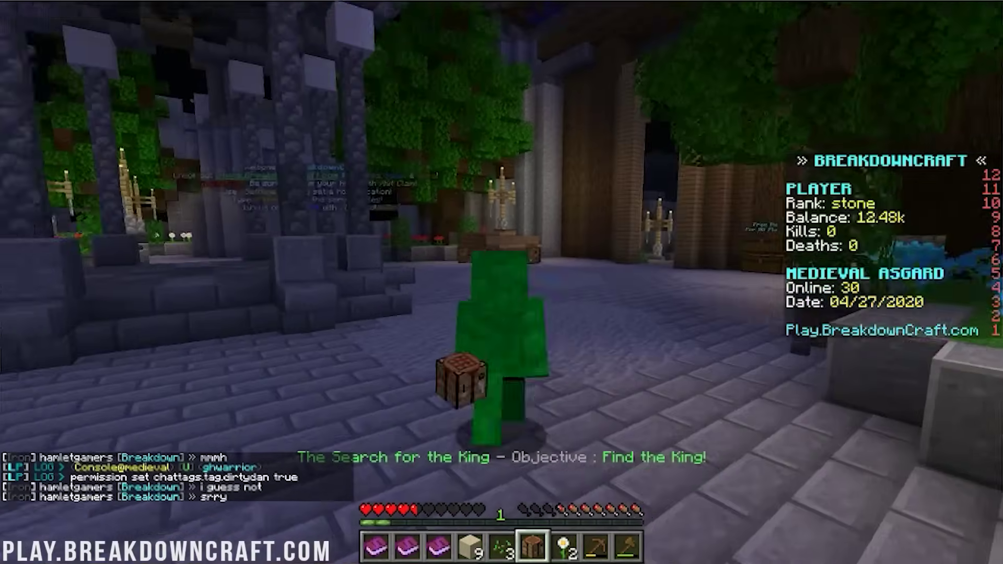
{"action": "key", "text": "w"}
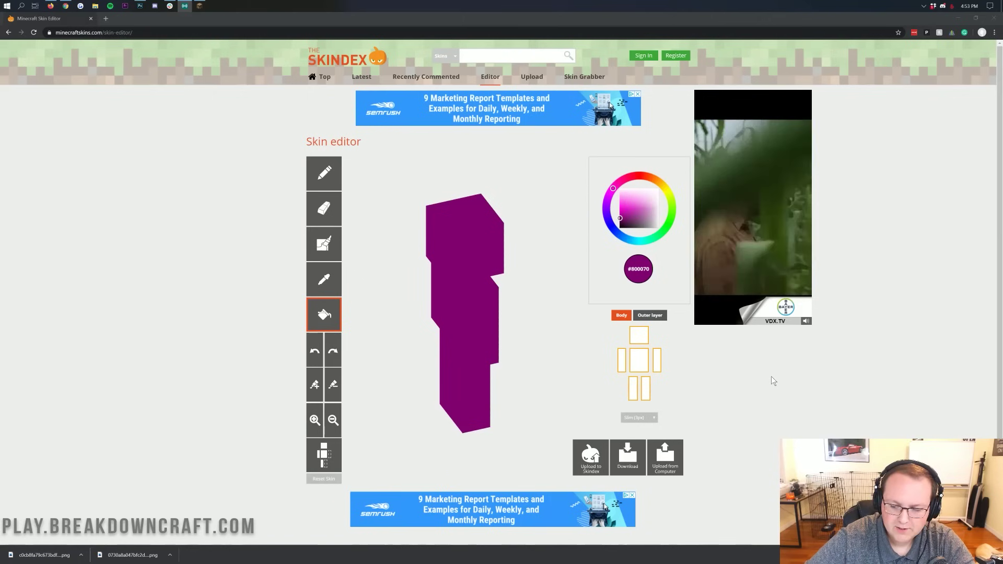
In the Skindex editor, hide the body layer's head and torso, fill the arm's inner face with #800070, and show both parts again.
{"action": "left_click", "coordinate": [638, 338]}
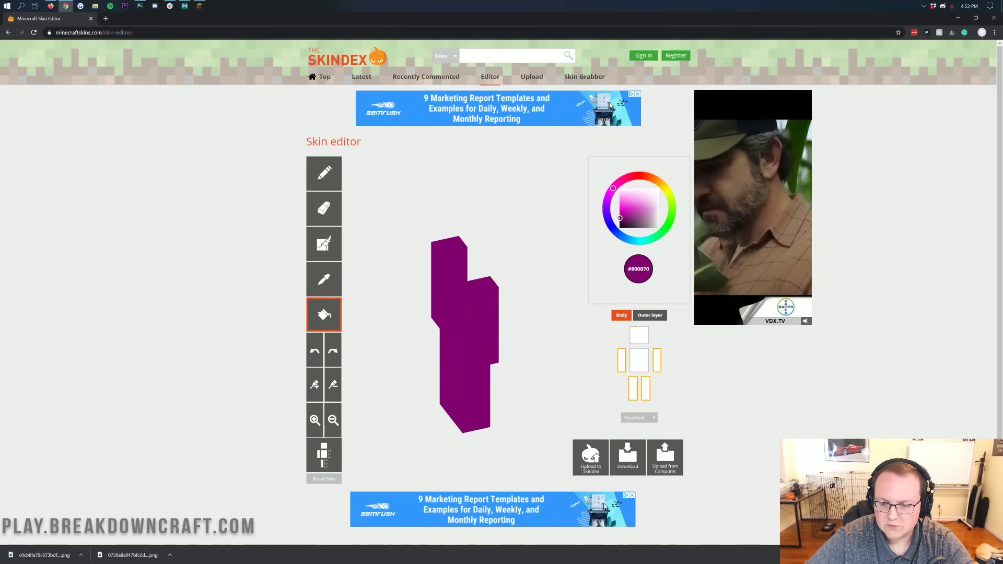
{"action": "left_click_drag", "start_coordinate": [543, 263], "coordinate": [590, 262]}
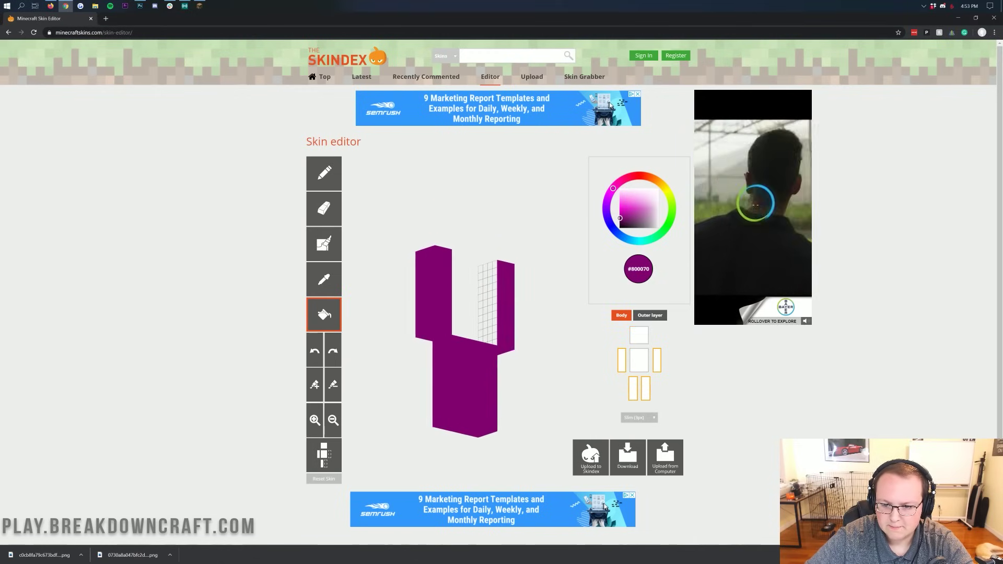
{"action": "left_click", "coordinate": [486, 292]}
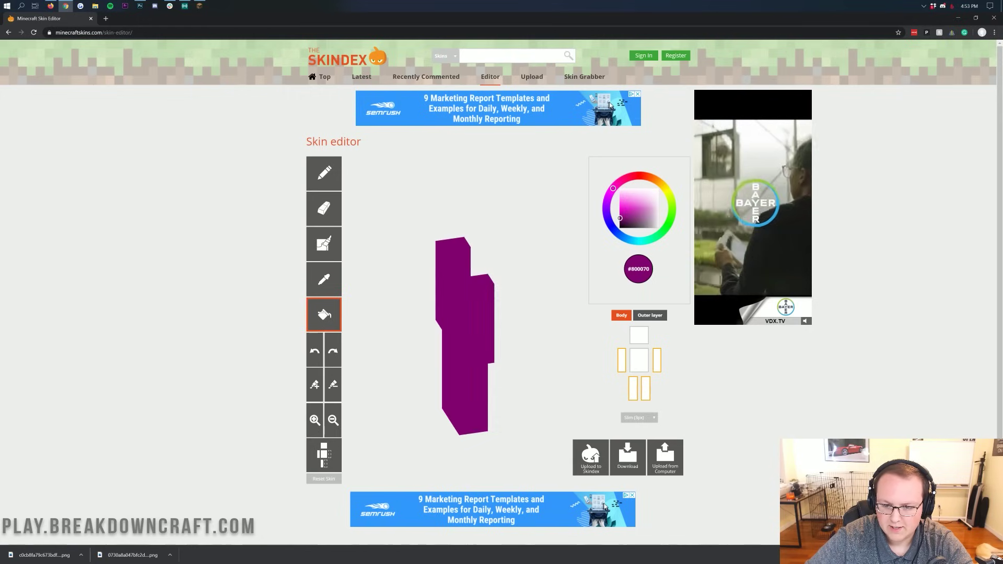
{"action": "left_click", "coordinate": [632, 336]}
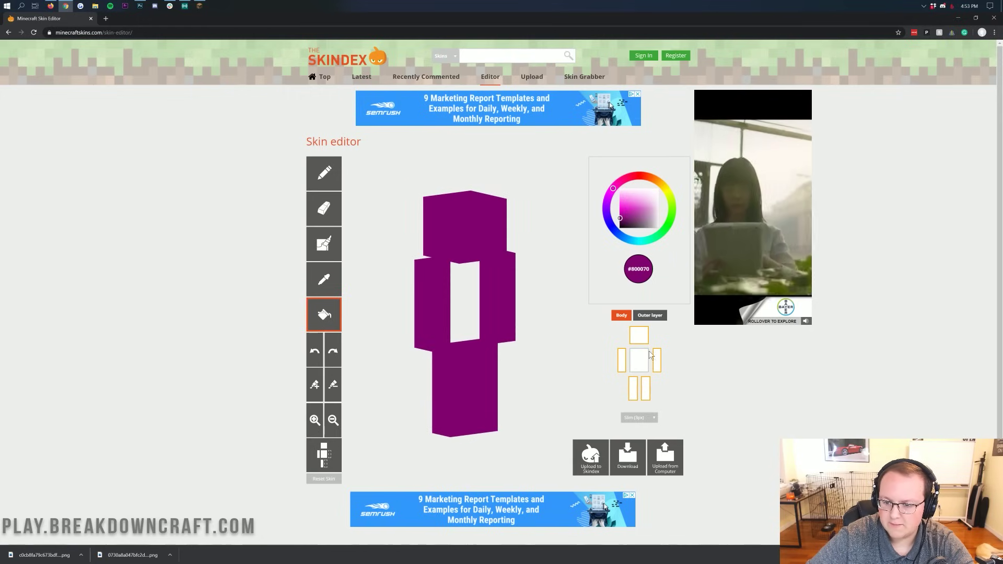
{"action": "left_click", "coordinate": [644, 363]}
{"action": "left_click", "coordinate": [639, 316]}
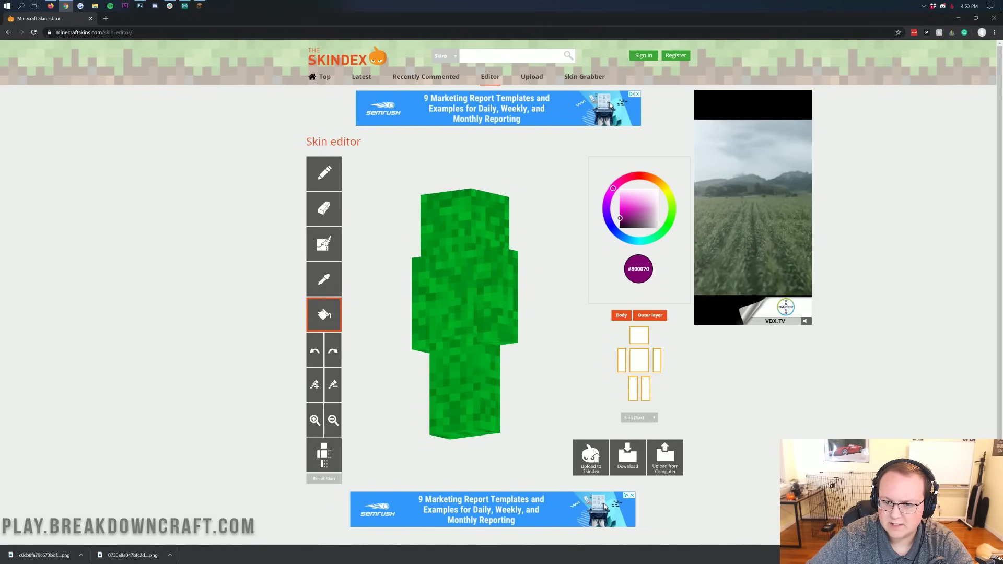
{"action": "left_click", "coordinate": [635, 317]}
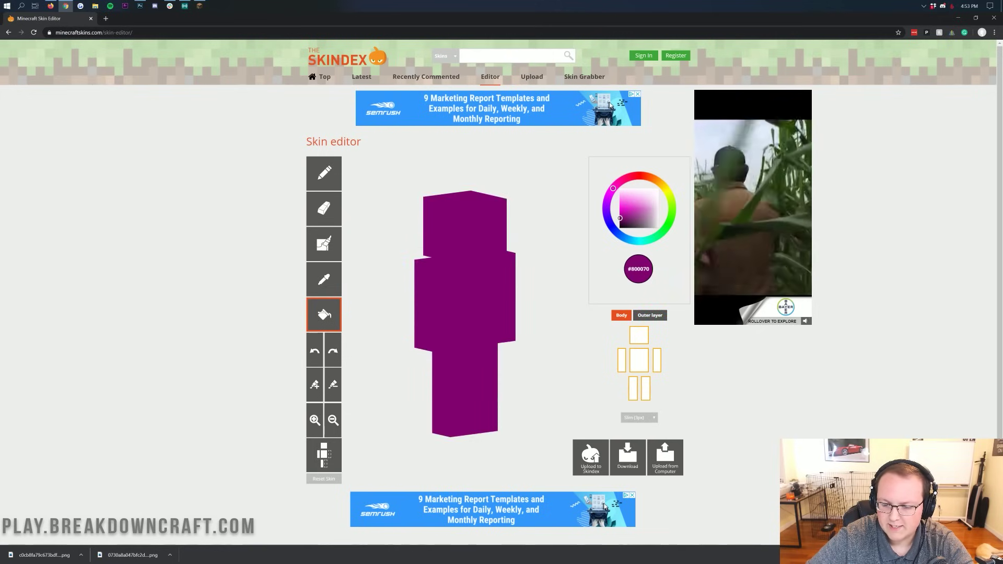
Hide the head and one arm of the body layer and fill the torso's covered top and side faces with #800070.
{"action": "left_click_drag", "start_coordinate": [543, 235], "coordinate": [825, 196]}
{"action": "left_click", "coordinate": [636, 336]}
{"action": "left_click_drag", "start_coordinate": [533, 345], "coordinate": [522, 224]}
{"action": "left_click", "coordinate": [472, 300]}
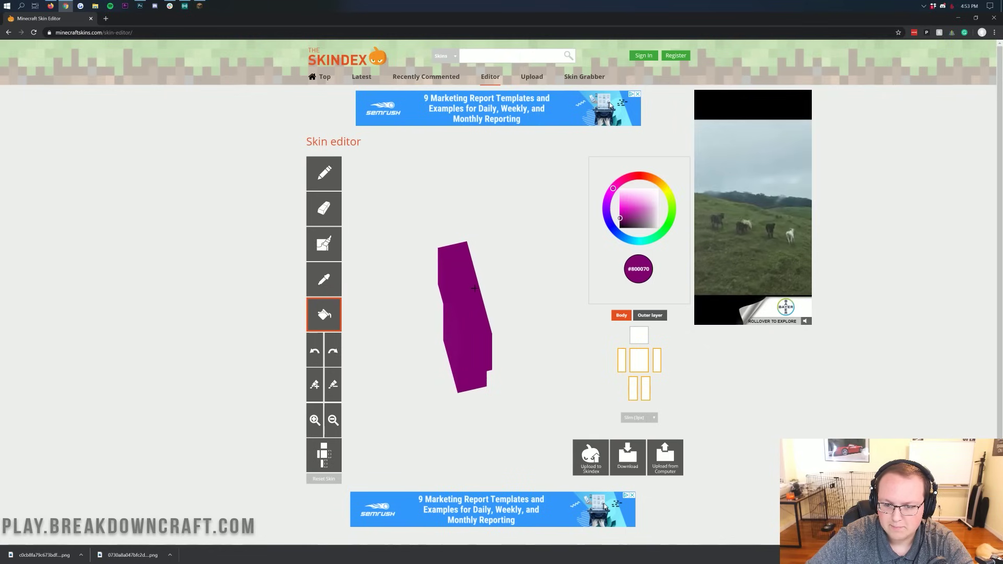
{"action": "left_click_drag", "start_coordinate": [512, 293], "coordinate": [695, 345]}
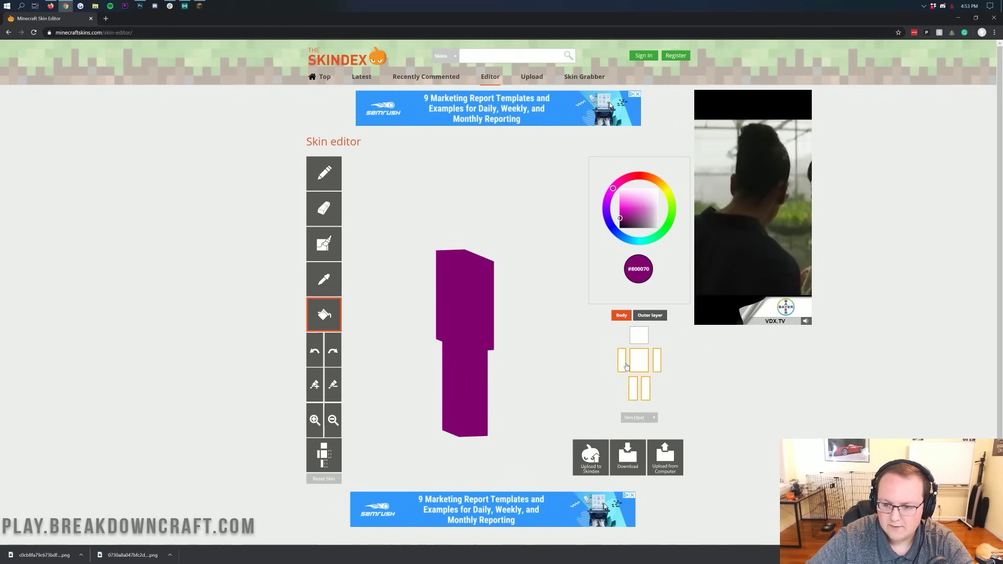
{"action": "left_click", "coordinate": [626, 366]}
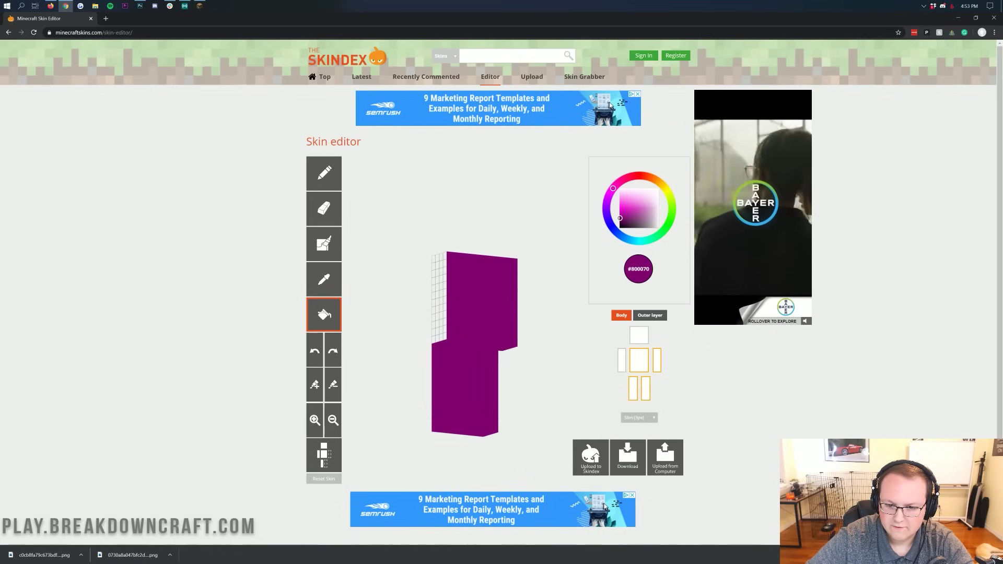
{"action": "left_click_drag", "start_coordinate": [527, 365], "coordinate": [846, 183]}
Hide the torso, remaining arm and one leg, fill the legs' top faces and inner leg face with #800070, and show the leg again.
{"action": "left_click", "coordinate": [646, 364]}
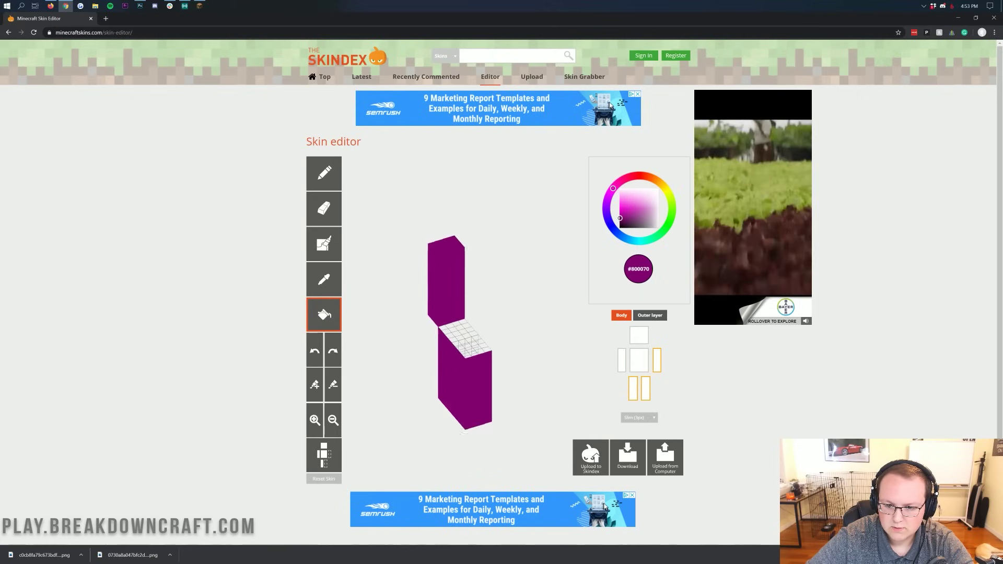
{"action": "left_click_drag", "start_coordinate": [480, 332], "coordinate": [533, 365]}
{"action": "left_click", "coordinate": [656, 362]}
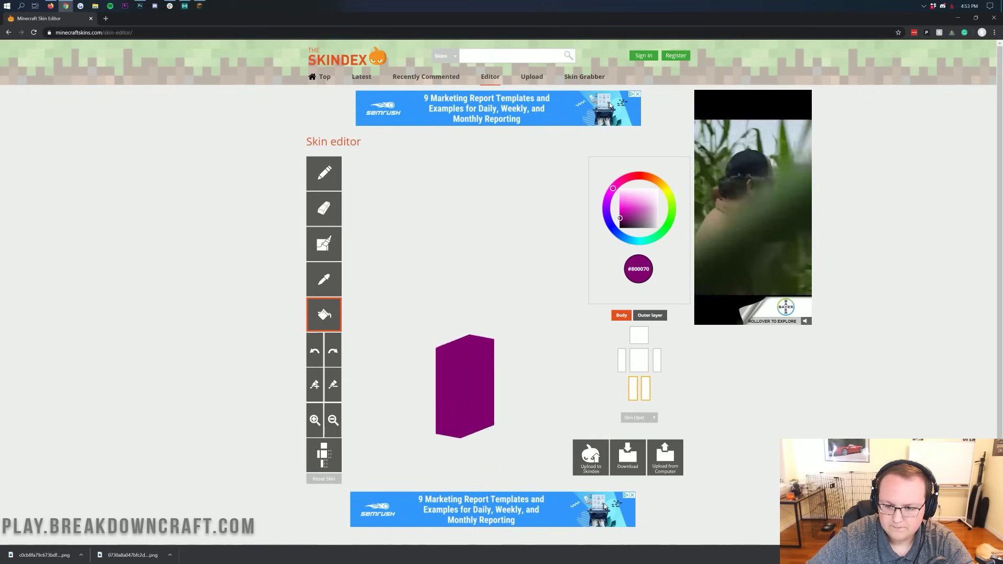
{"action": "left_click", "coordinate": [631, 391]}
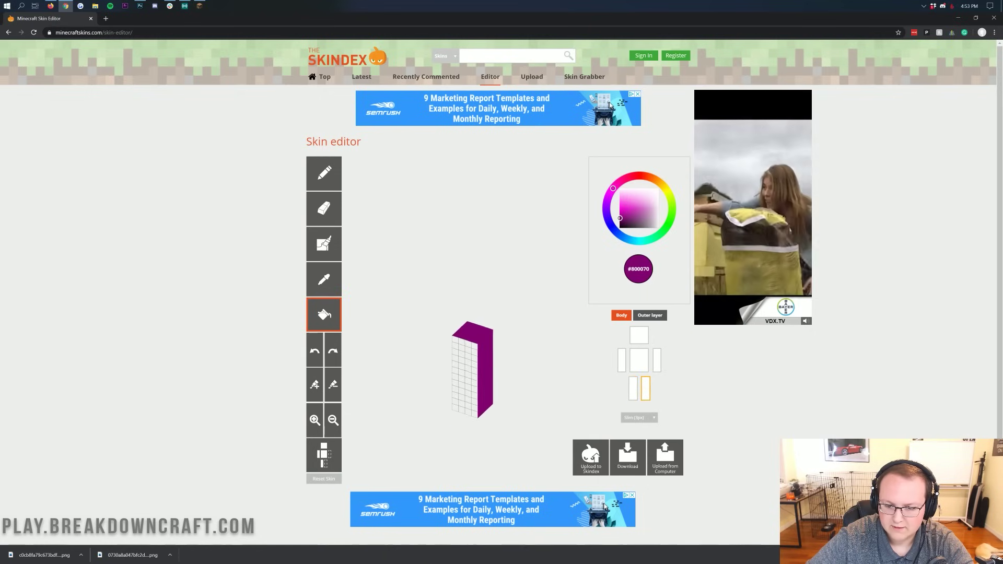
{"action": "left_click", "coordinate": [633, 391]}
Show both legs and both arms of the body layer together and check their faces for unpainted areas.
{"action": "left_click", "coordinate": [646, 391]}
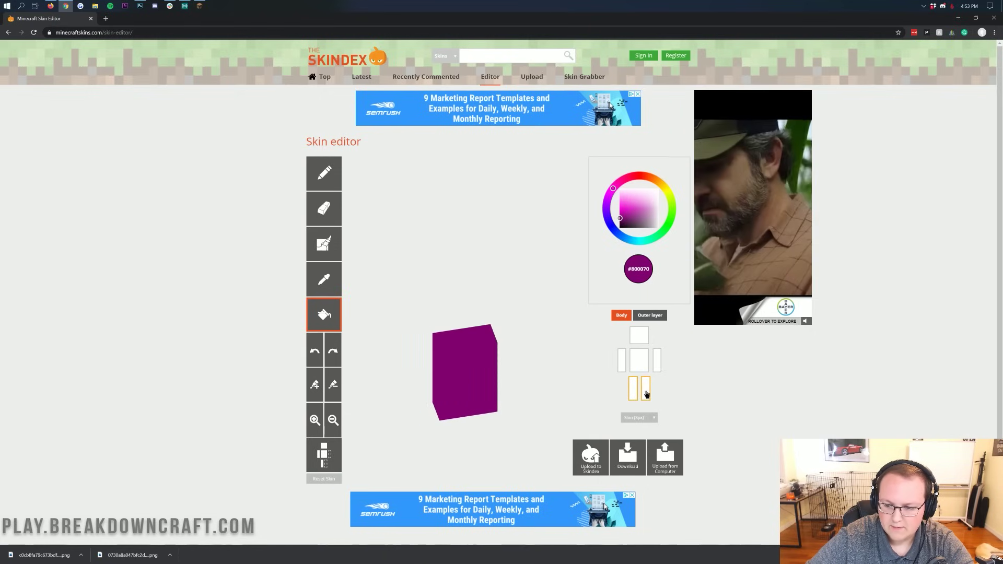
{"action": "left_click", "coordinate": [620, 360]}
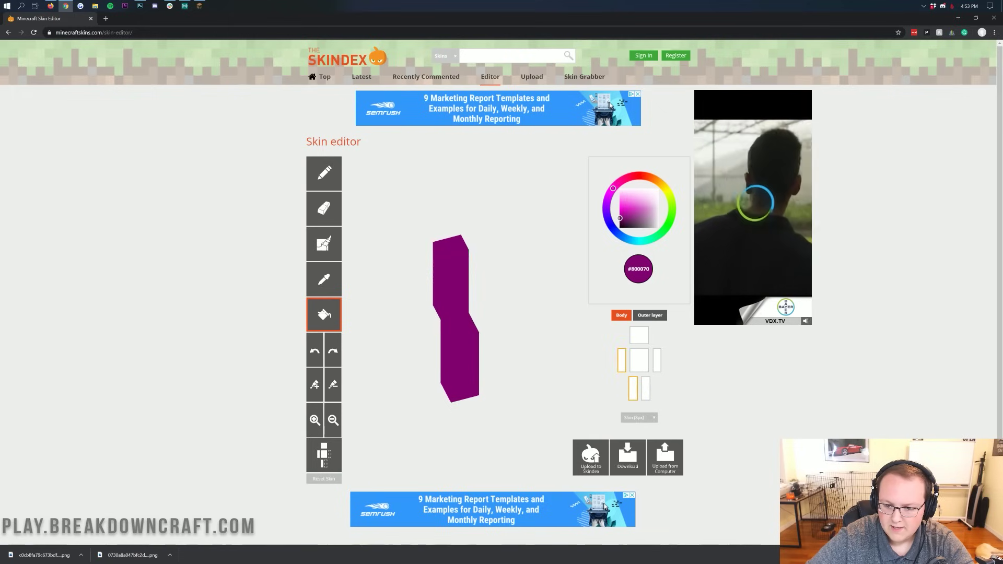
{"action": "left_click_drag", "start_coordinate": [407, 366], "coordinate": [483, 324]}
{"action": "left_click", "coordinate": [656, 360]}
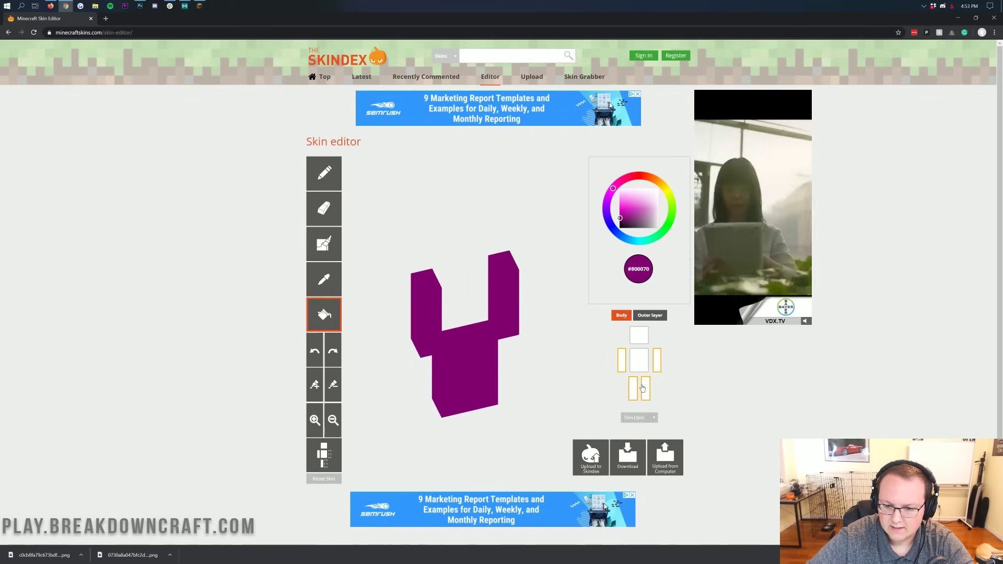
{"action": "left_click", "coordinate": [645, 387]}
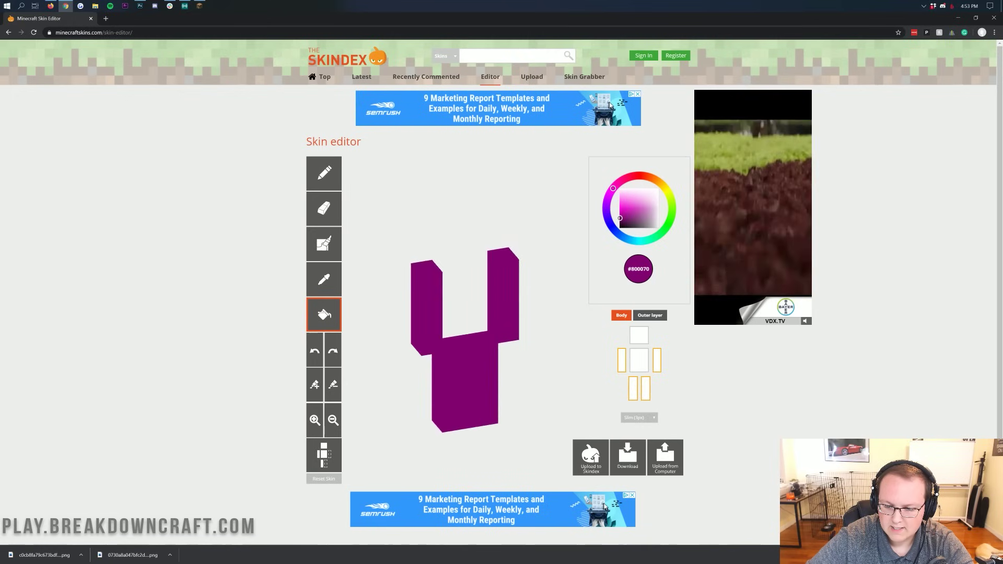
Hide one leg of the body layer, toggle the torso, show the head again, and inspect the fills from several angles.
{"action": "left_click", "coordinate": [633, 387]}
{"action": "left_click_drag", "start_coordinate": [502, 366], "coordinate": [502, 313]}
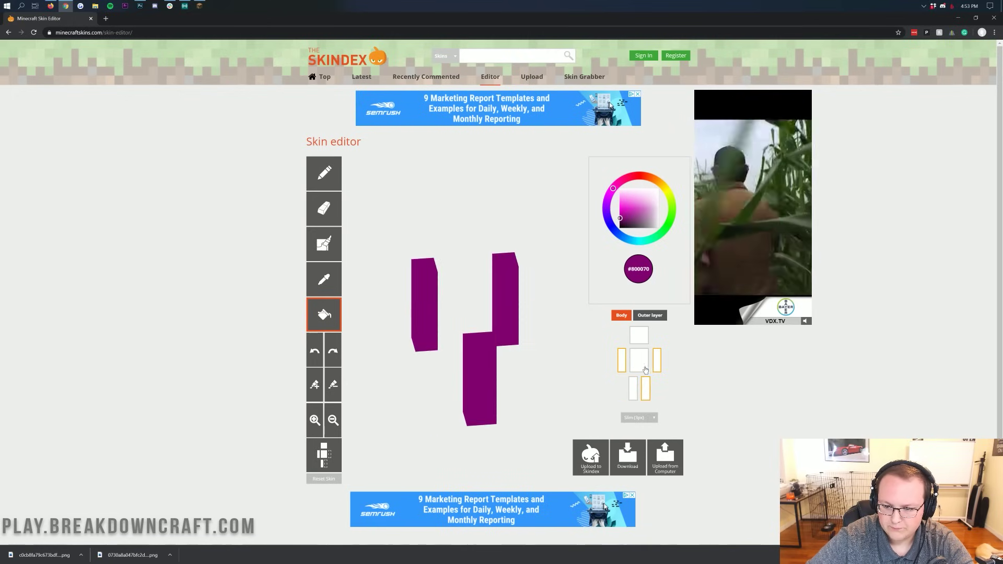
{"action": "left_click", "coordinate": [638, 366]}
{"action": "left_click_drag", "start_coordinate": [584, 359], "coordinate": [554, 403]}
{"action": "left_click", "coordinate": [639, 335]}
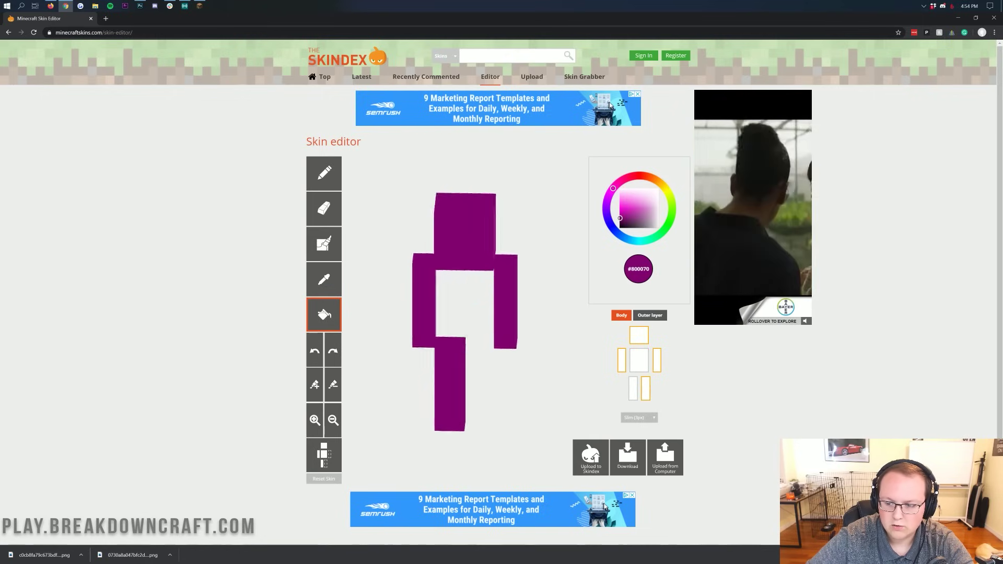
Download the finished skin as a PNG, put the browser away, and close the running Minecraft game.
{"action": "left_click", "coordinate": [627, 455]}
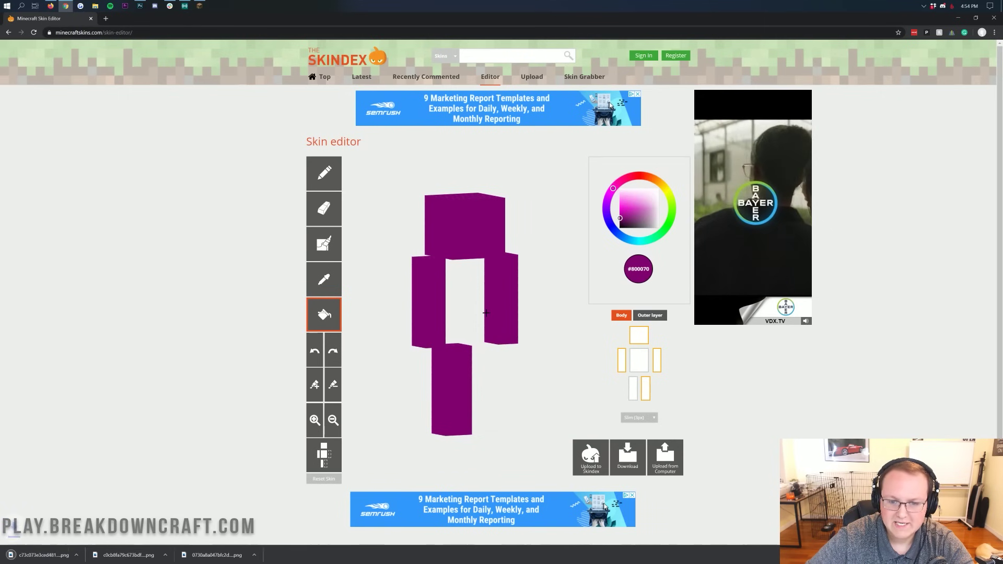
{"action": "left_click", "coordinate": [964, 21]}
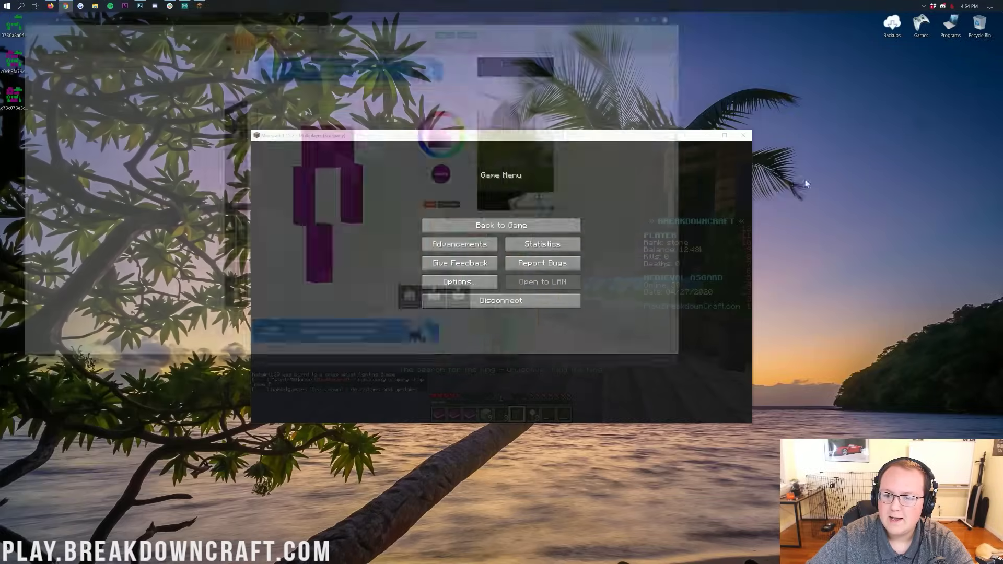
{"action": "left_click", "coordinate": [740, 136]}
Search for and start the Minecraft Launcher, and open the Java Edition skin library.
{"action": "left_click", "coordinate": [4, 6]}
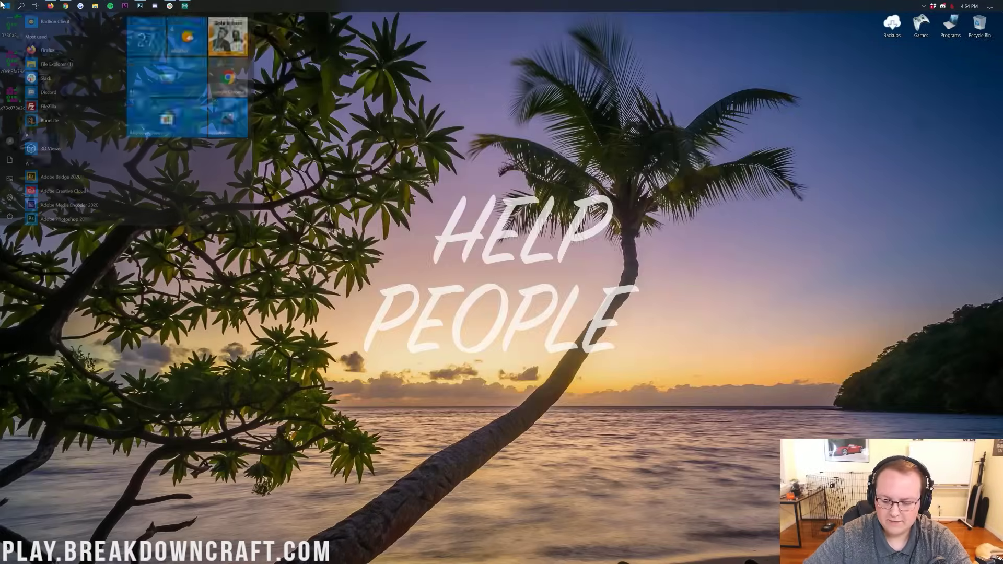
{"action": "type", "text": "mine"}
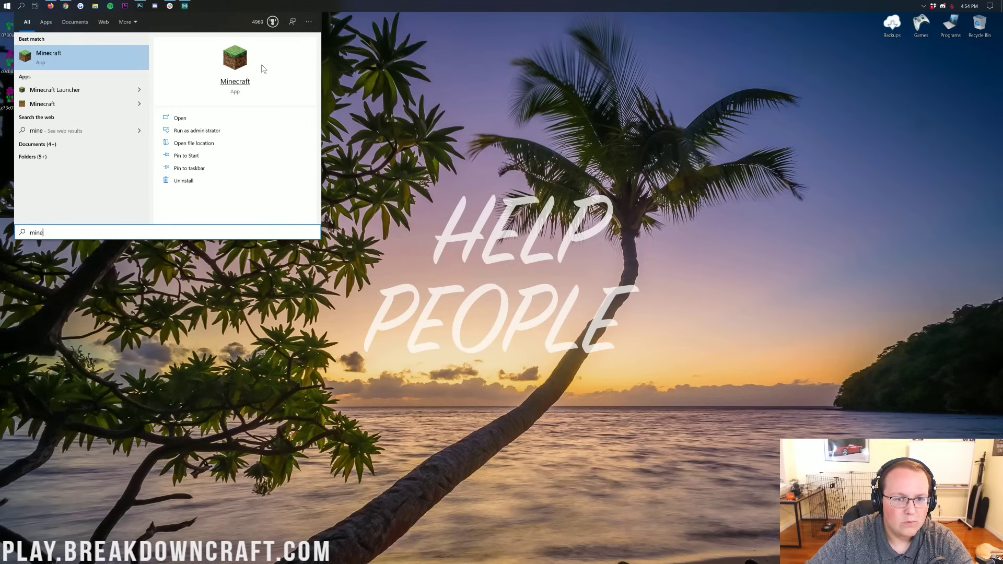
{"action": "left_click", "coordinate": [101, 61]}
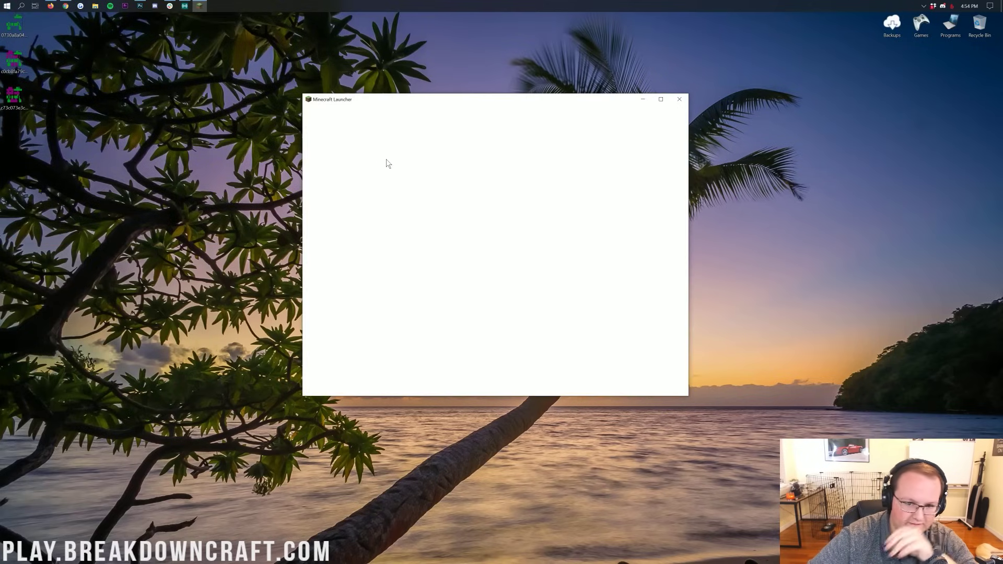
{"action": "left_click", "coordinate": [422, 130]}
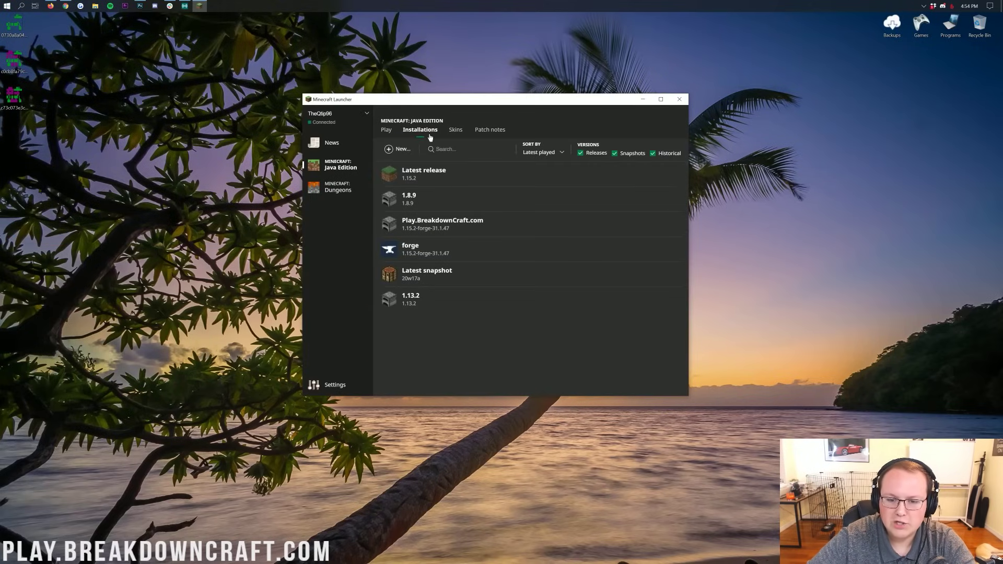
{"action": "left_click", "coordinate": [455, 130]}
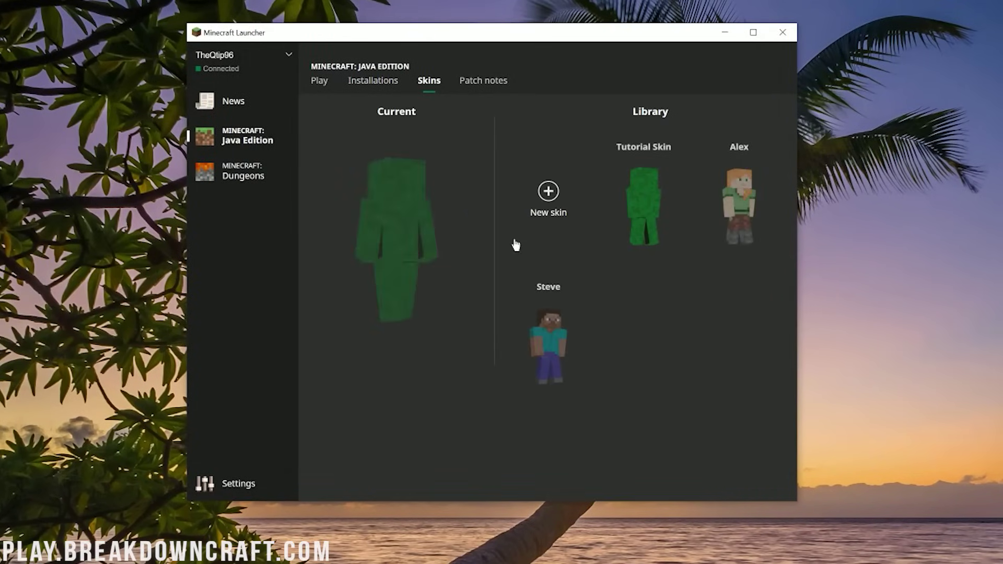
Add a skin named Tutorial 2 with the Slim player model and the newest PNG on the Desktop, c73c073e3ced4816..., and save it as the current skin.
{"action": "left_click", "coordinate": [530, 203]}
{"action": "left_click", "coordinate": [475, 120]}
{"action": "type", "text": "Tutorial 2"}
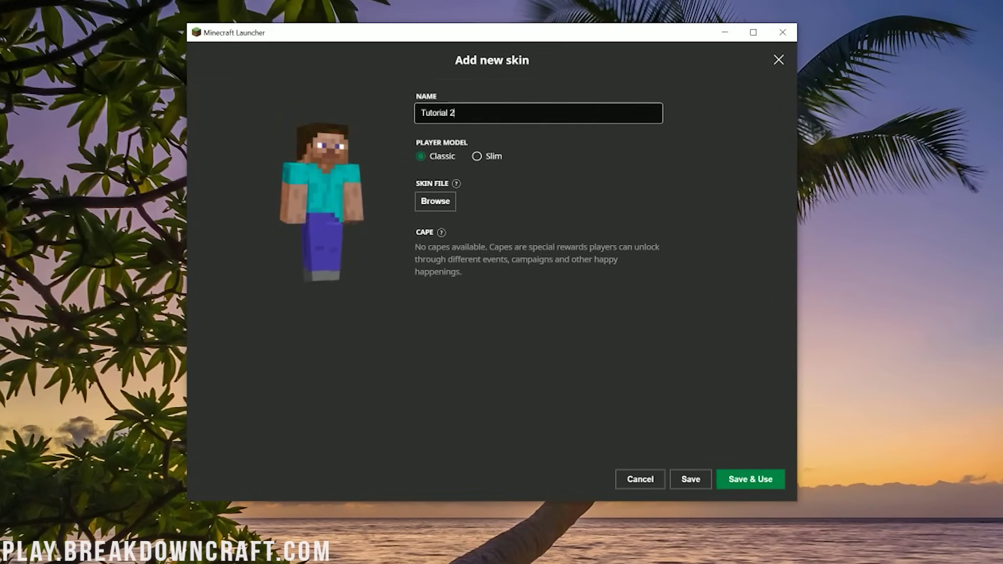
{"action": "left_click", "coordinate": [476, 156]}
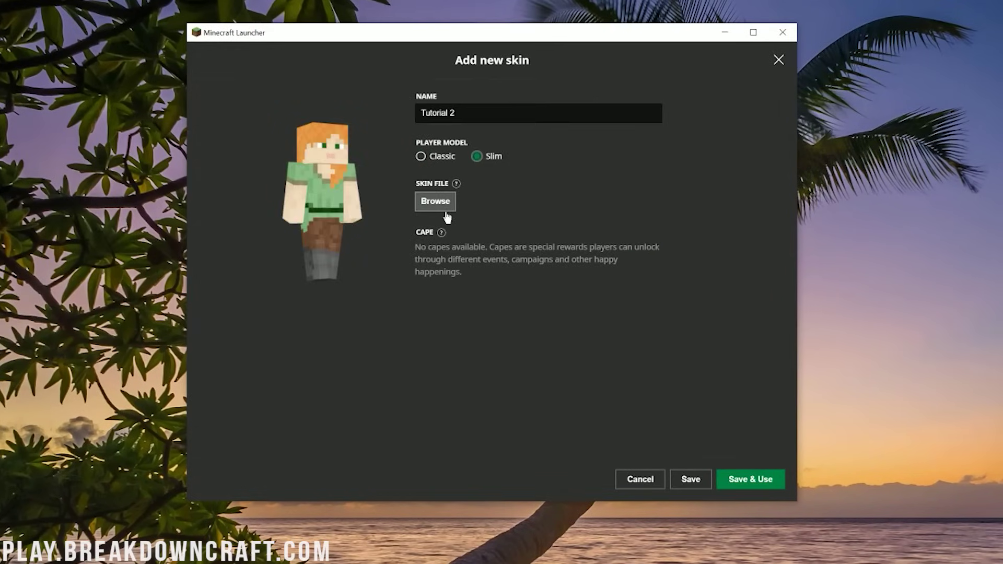
{"action": "left_click", "coordinate": [438, 204]}
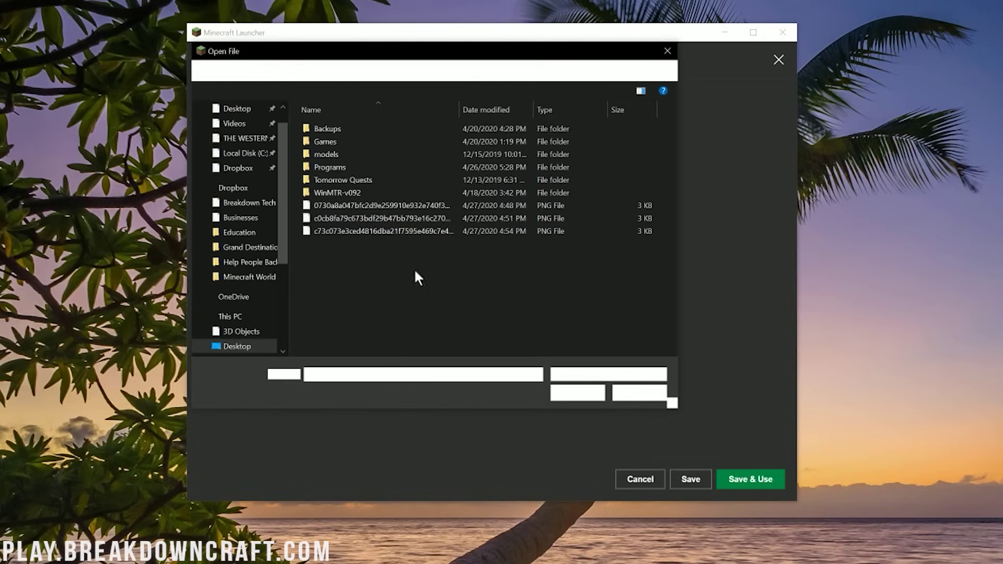
{"action": "left_click", "coordinate": [384, 235]}
{"action": "double_click", "coordinate": [392, 233]}
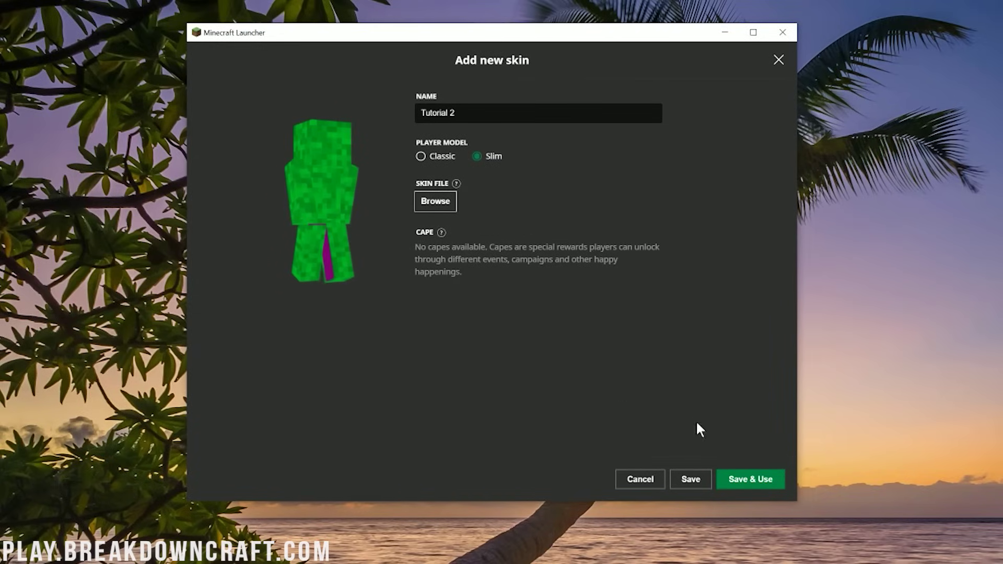
{"action": "left_click", "coordinate": [737, 479]}
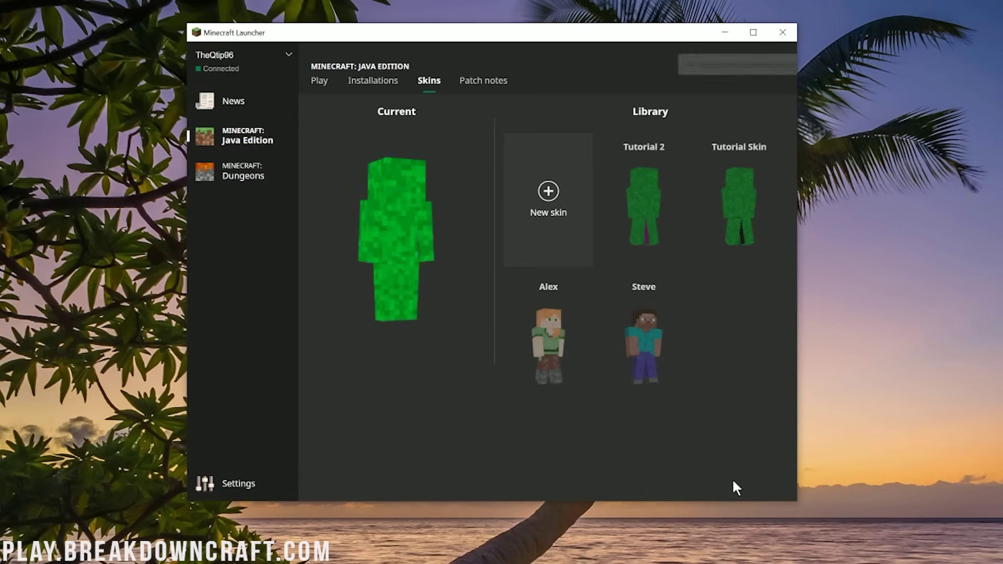
Launch the latest release, 1.15.2, and join the BreakdownCraft multiplayer server.
{"action": "left_click", "coordinate": [336, 81]}
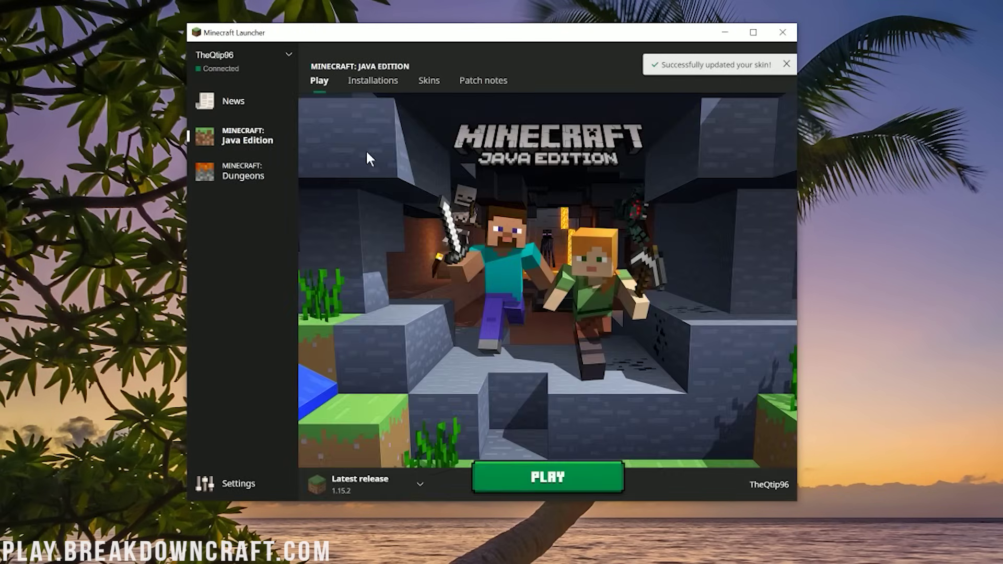
{"action": "left_click", "coordinate": [599, 477]}
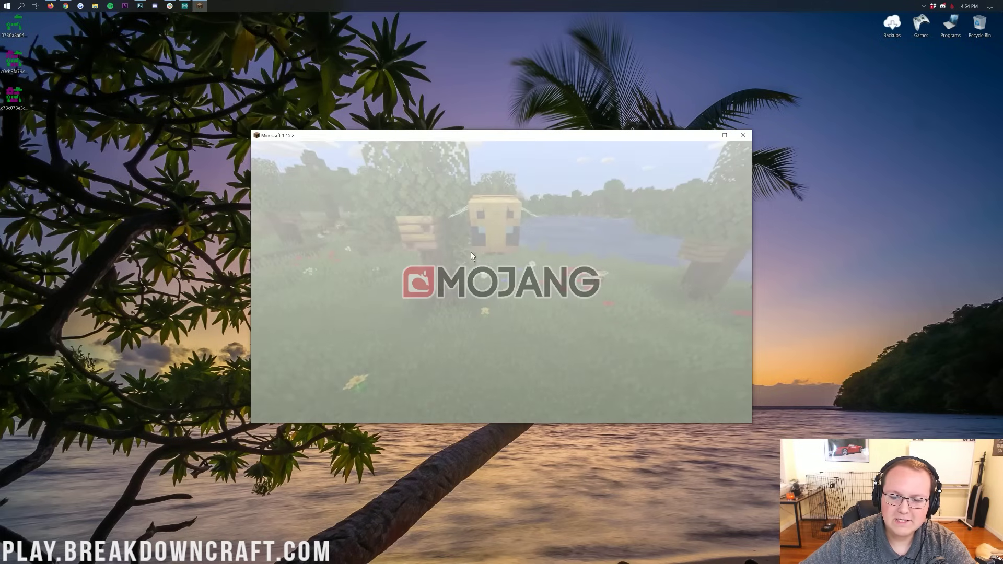
{"action": "left_click", "coordinate": [485, 275]}
{"action": "double_click", "coordinate": [470, 184]}
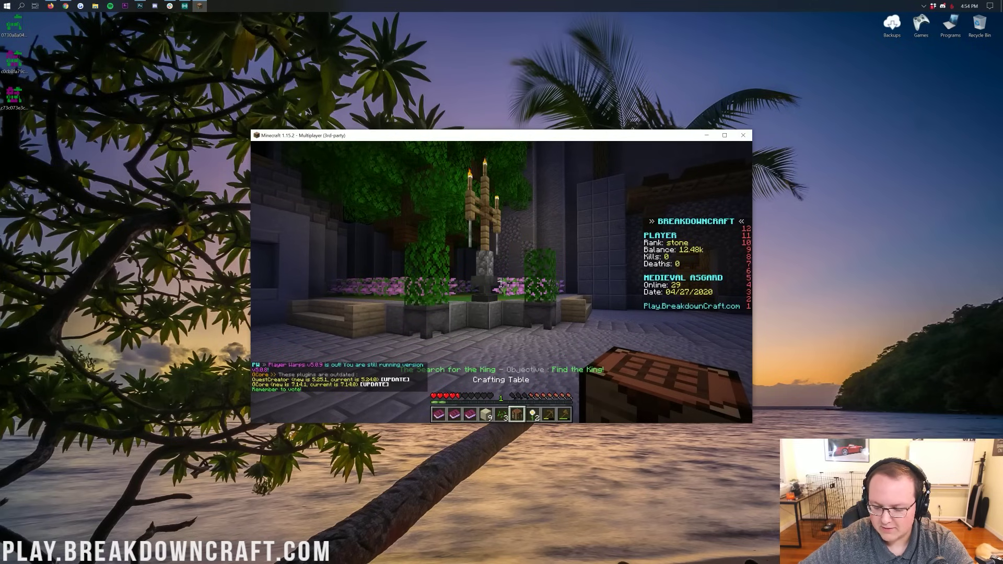
Switch to third-person view and examine the new skin on the character and in the inventory preview.
{"action": "key", "text": "F5"}
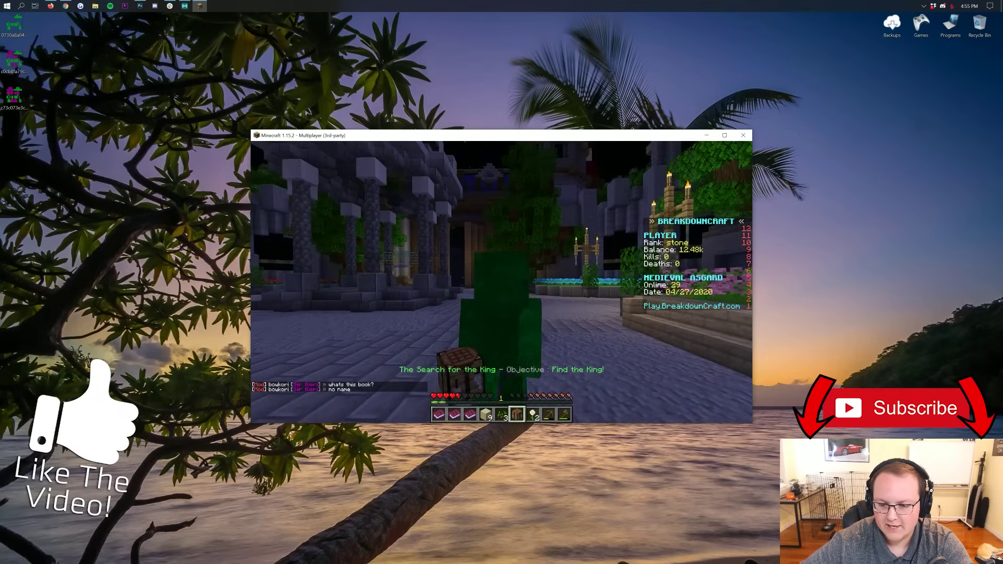
{"action": "key", "text": "e"}
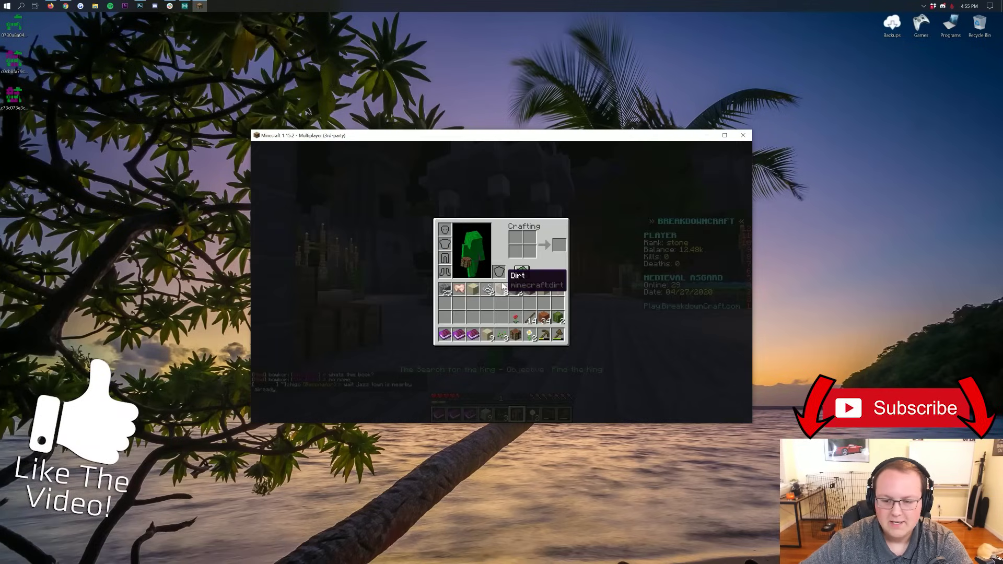
Switch to the Skindex editor to review the body layer, return to Minecraft, and walk forward to examine the skin in motion.
{"action": "left_click", "coordinate": [64, 6]}
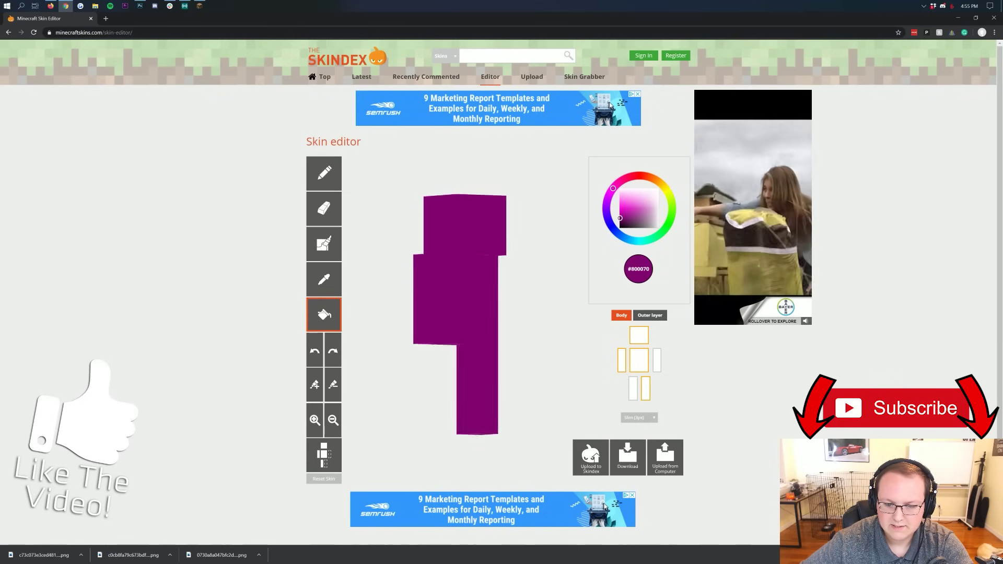
{"action": "left_click", "coordinate": [199, 6]}
{"action": "key", "text": "Escape"}
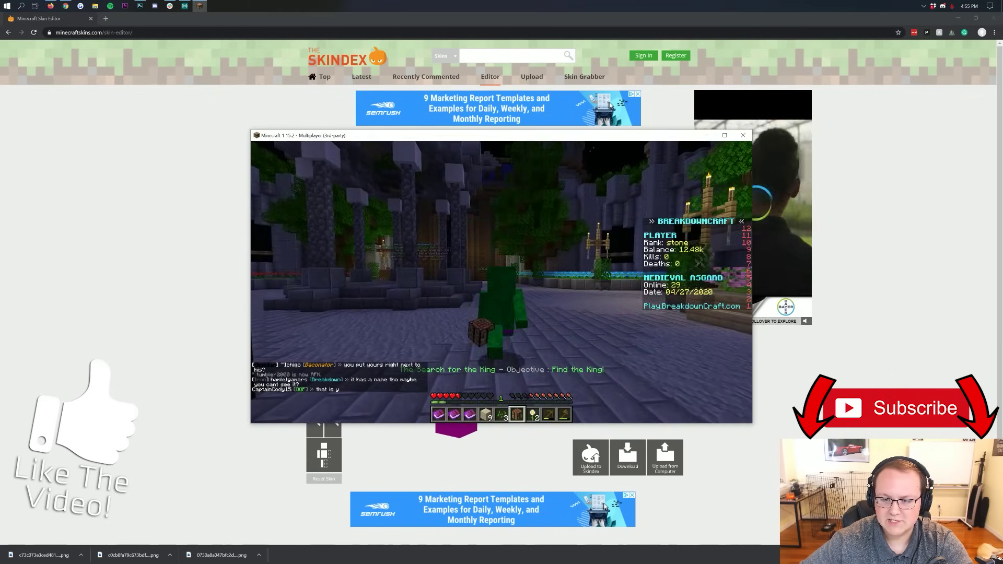
{"action": "key", "text": "w"}
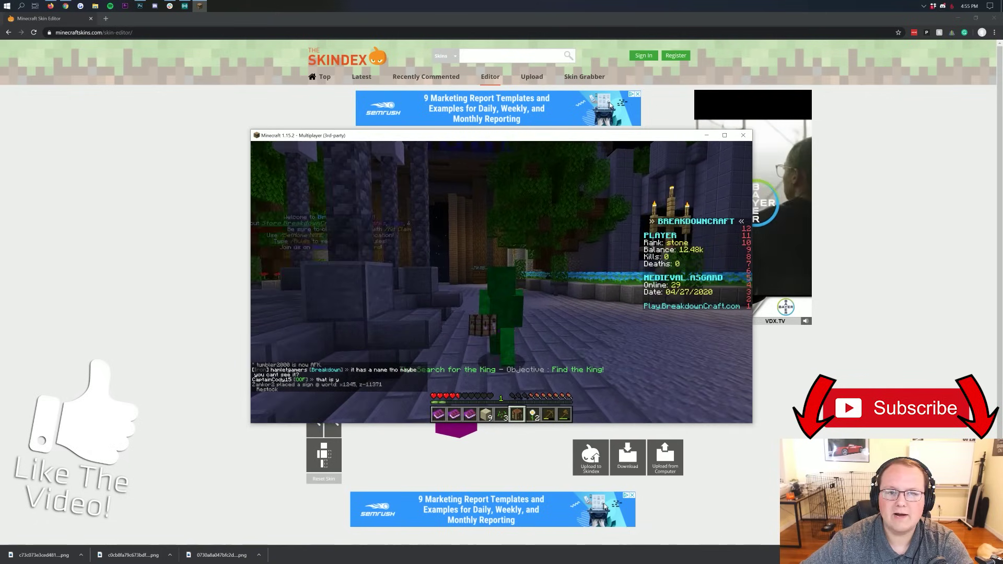